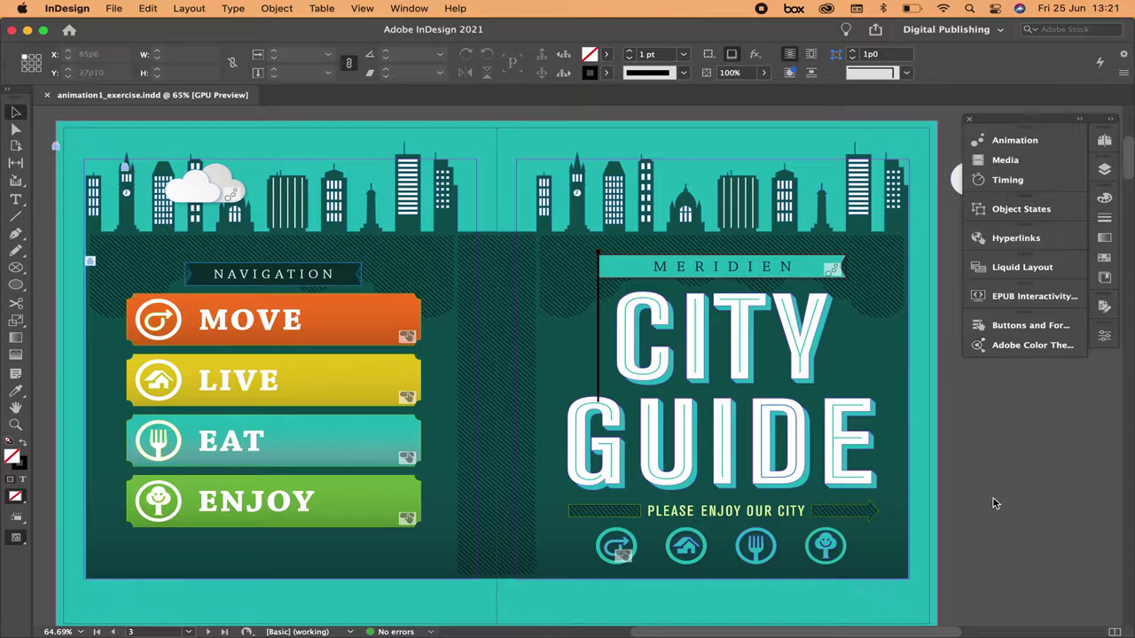
Browse the document's spreads down to the yellow LIVE spread and check its place in the page overview
left_click_drag(596, 436, 579, 366)
scroll(579, 366, "down", 15)
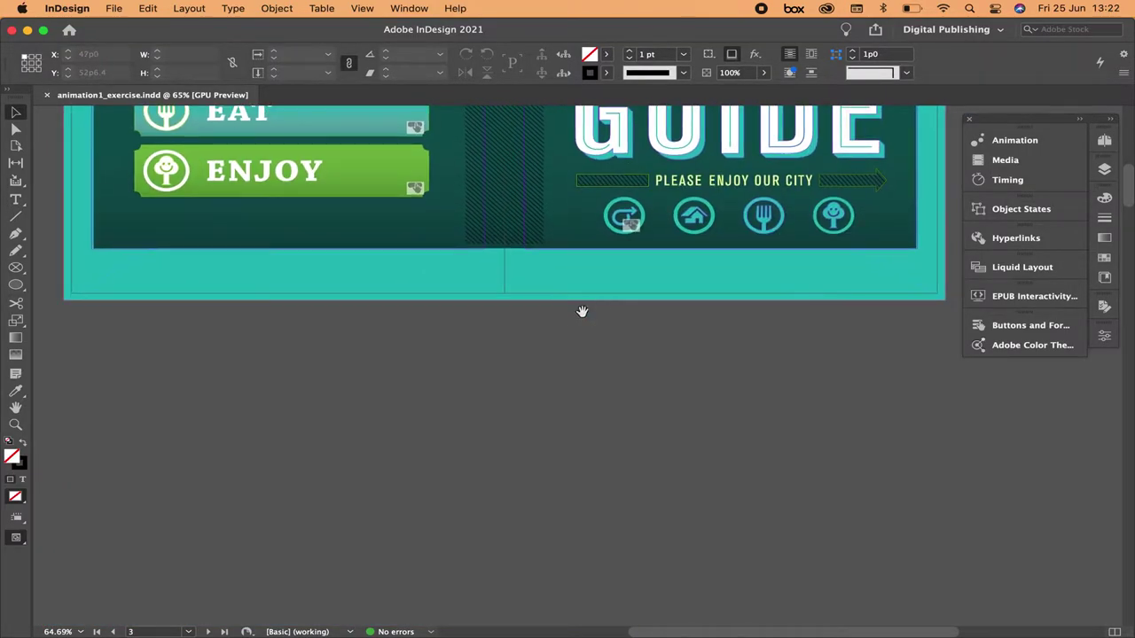
left_click_drag(642, 476, 650, 323)
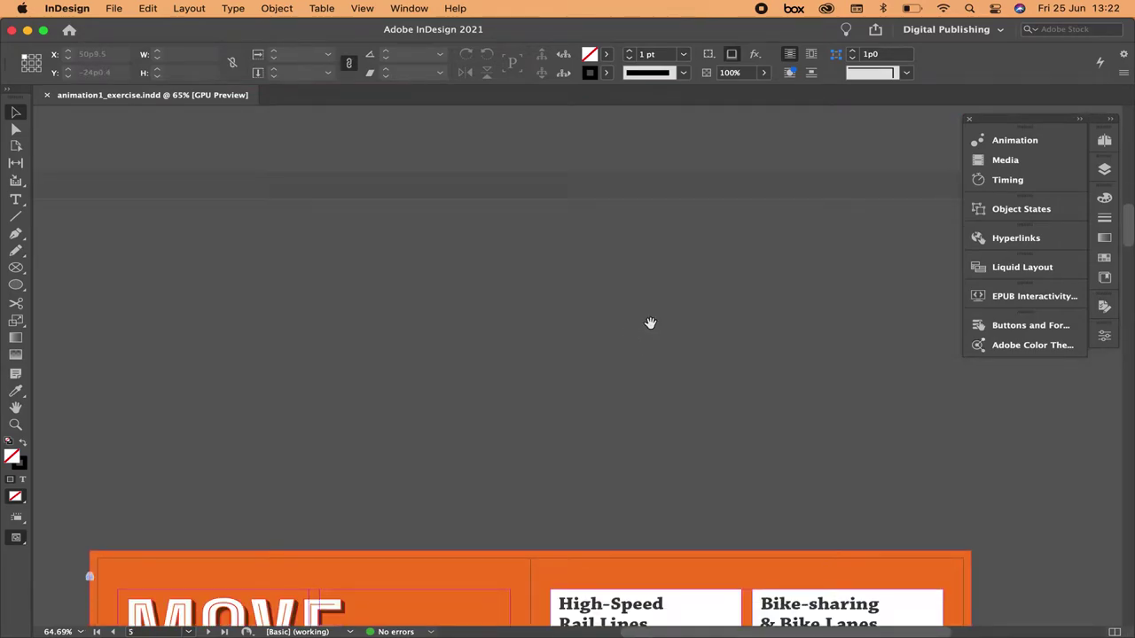
scroll(637, 496, "down", 10)
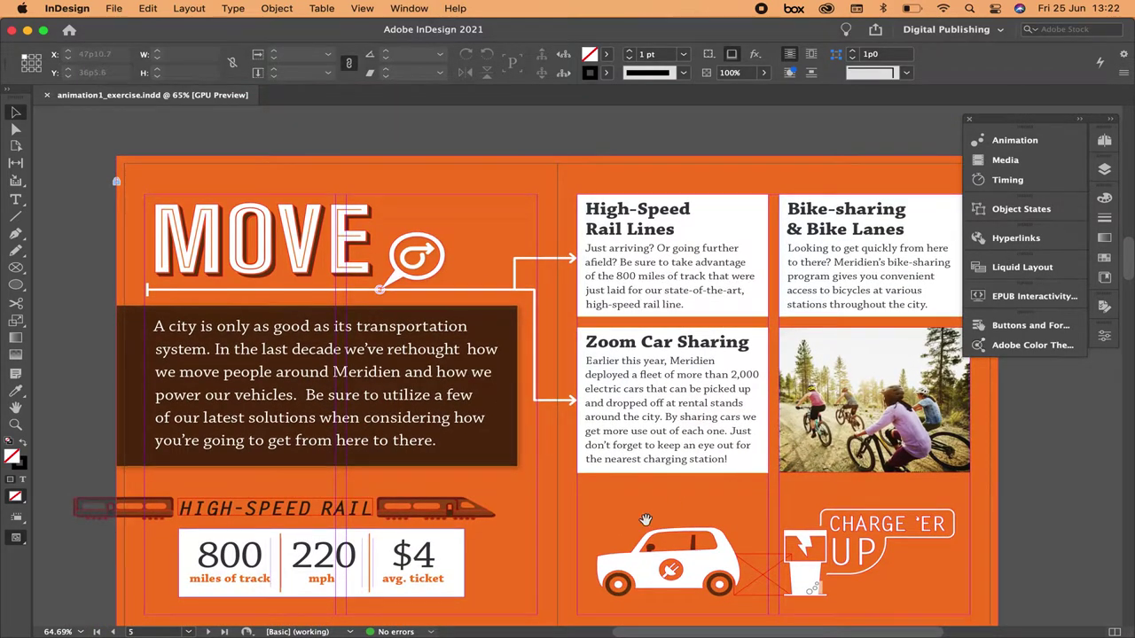
scroll(630, 362, "down", 12)
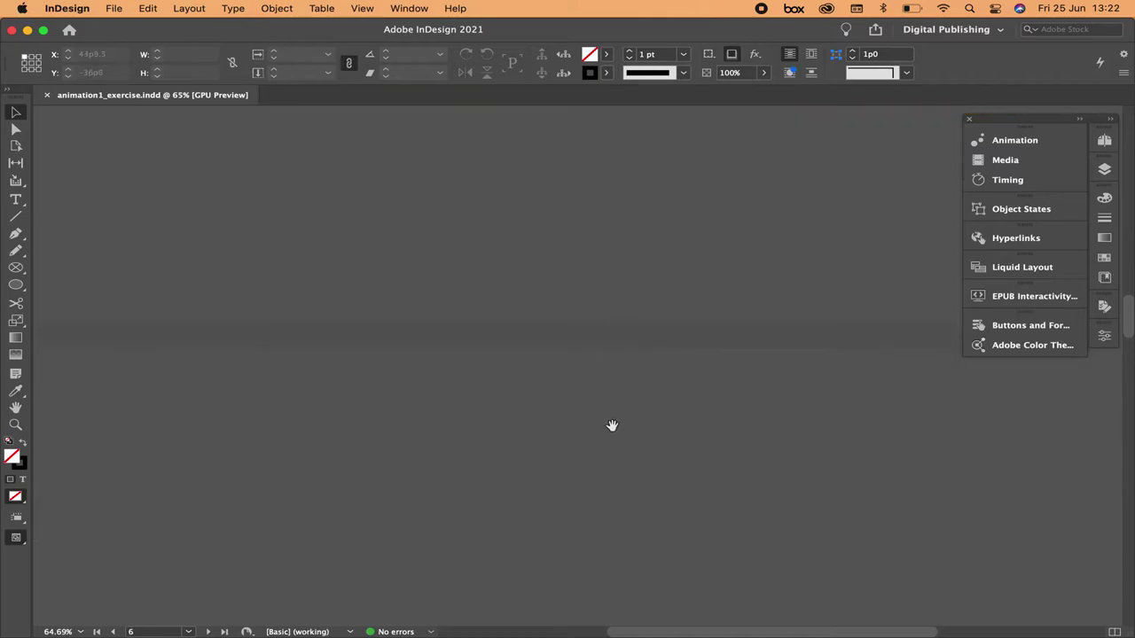
scroll(628, 495, "down", 10)
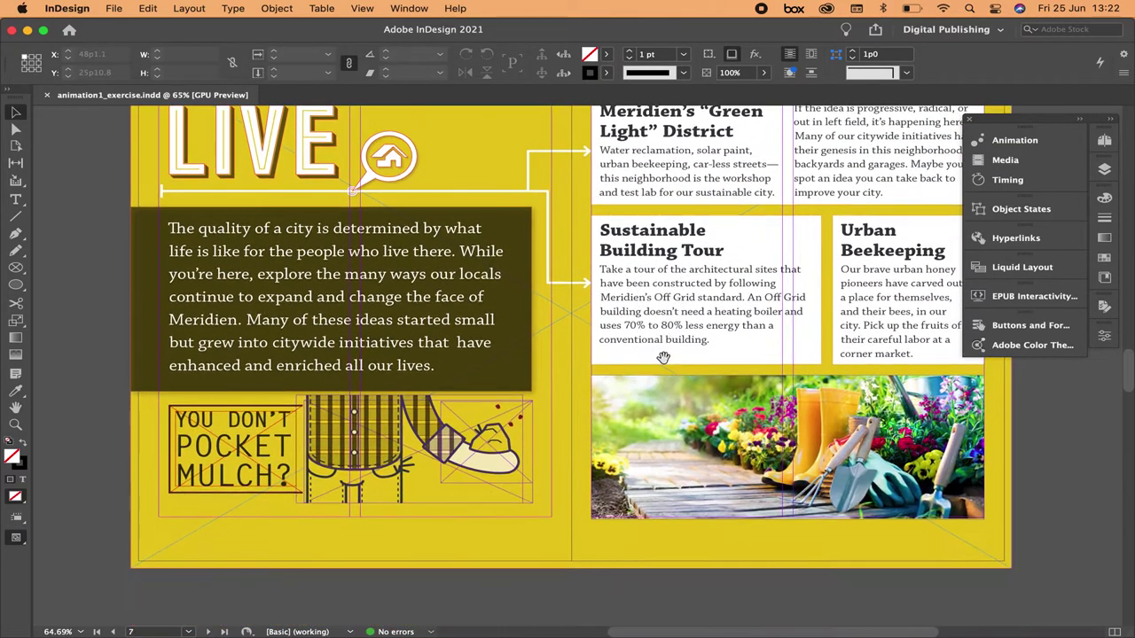
left_click(408, 541)
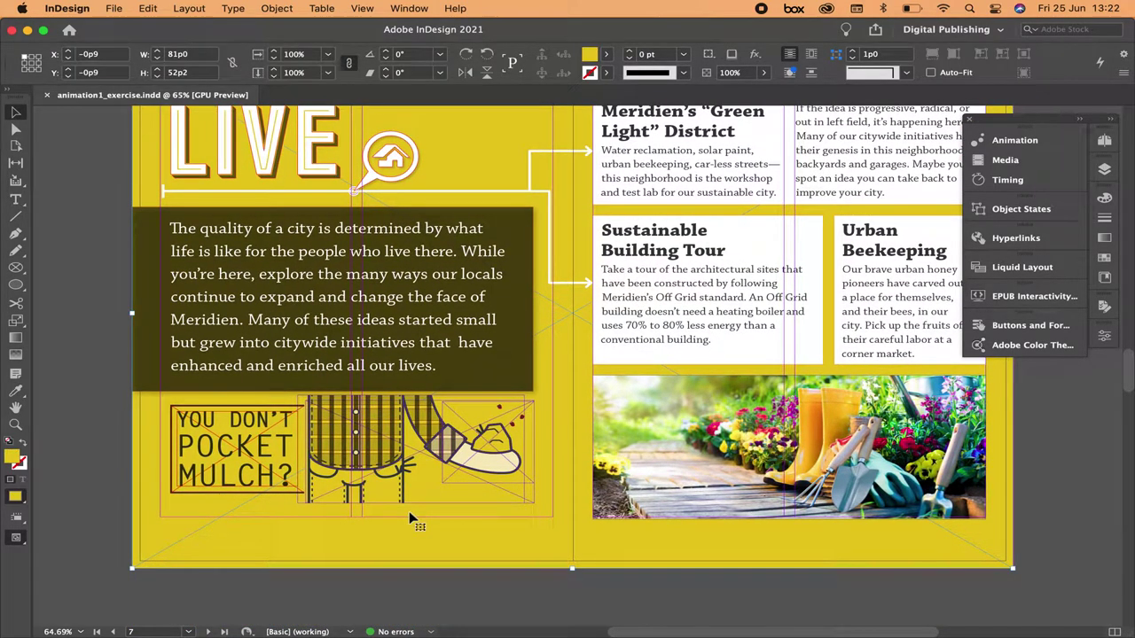
left_click(1105, 147)
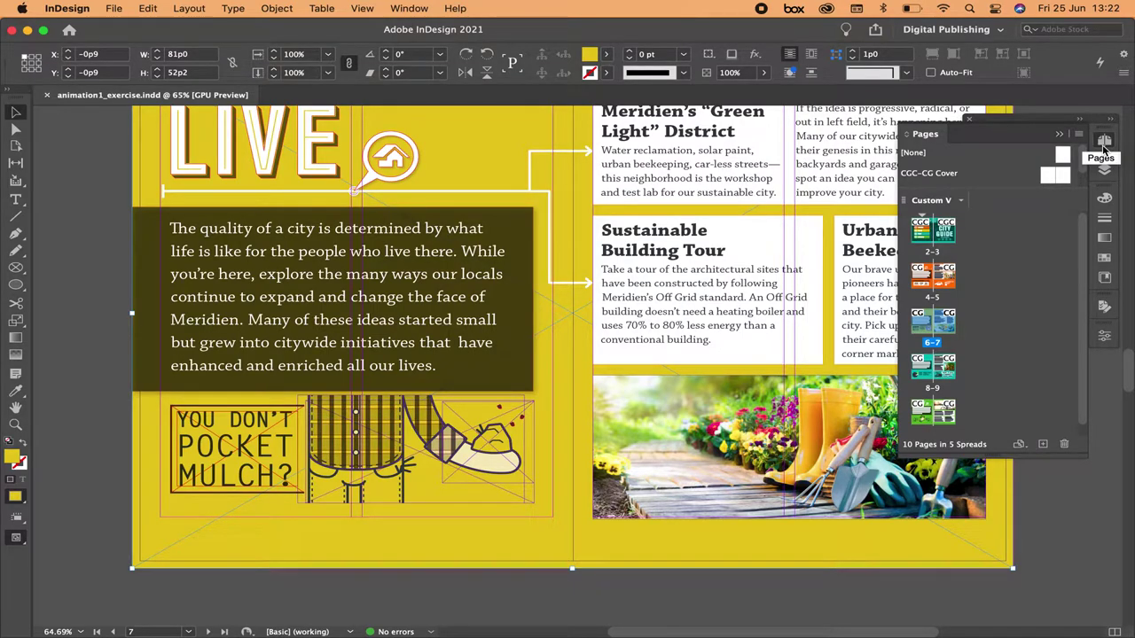
left_click(1058, 134)
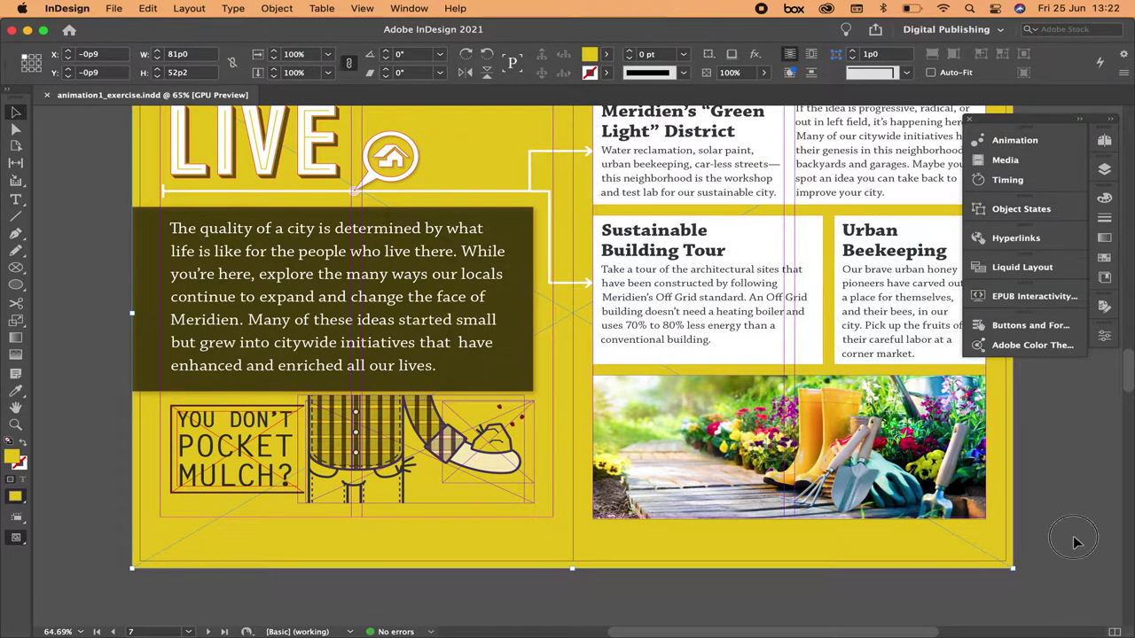
left_click(1073, 540)
Examine the three small flies around the hand holding mulch on the LIVE spread, selecting each one
scroll(523, 425, "up", 5)
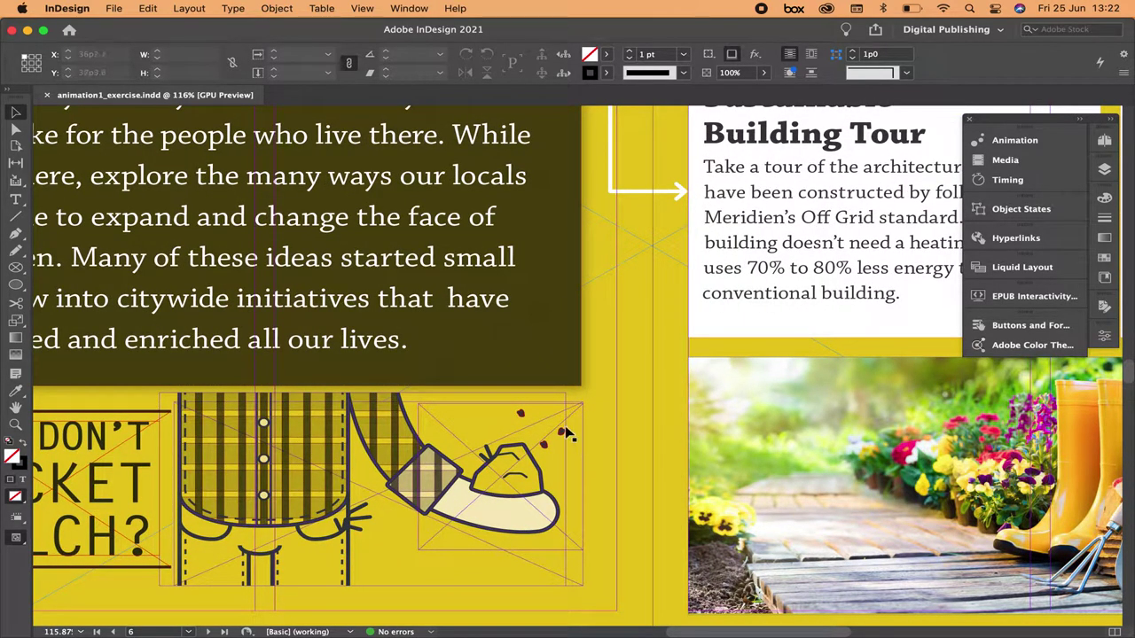
scroll(474, 400, "up", 5)
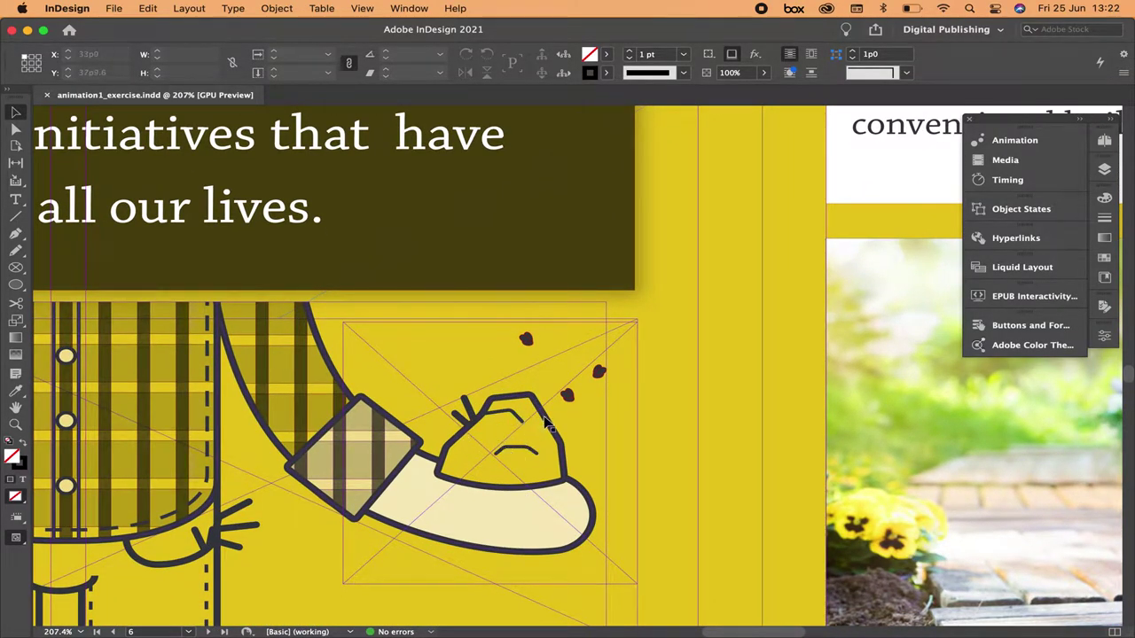
left_click(568, 399)
left_click(601, 373)
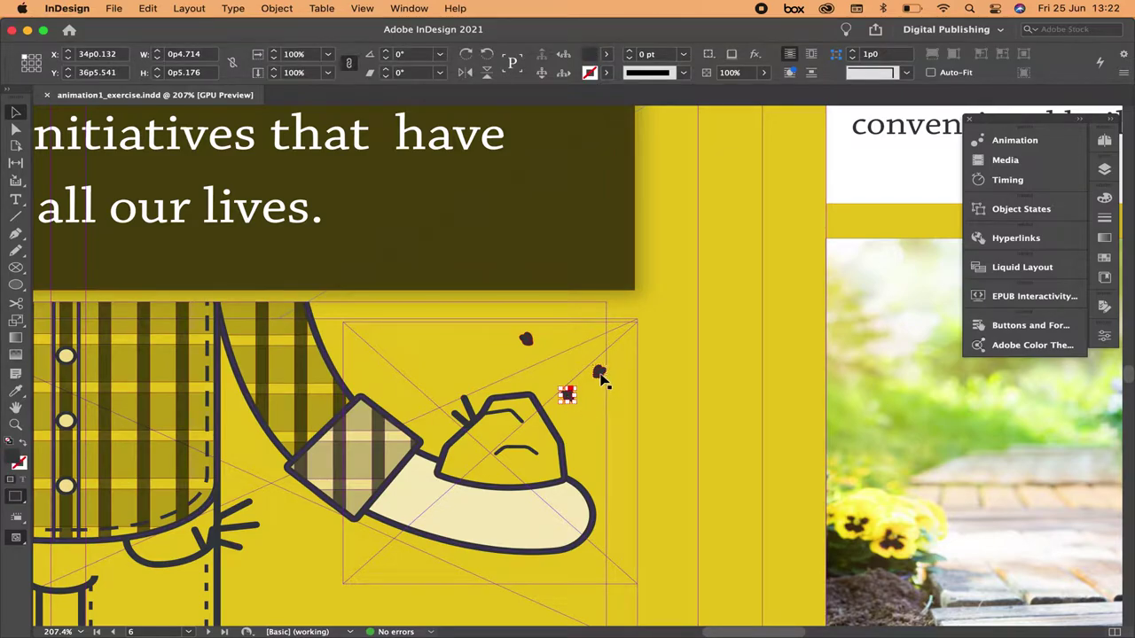
left_click(527, 341)
left_click(662, 398)
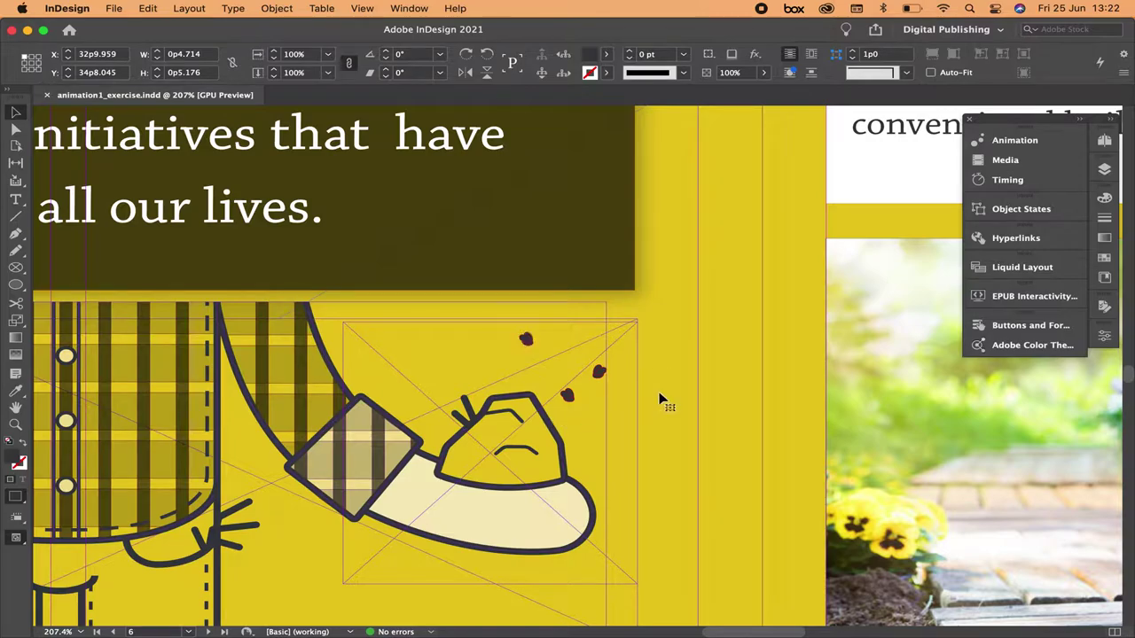
Draw a looping Pencil path from the uppermost fly to the mulch pile, about 2p2 wide and 1p8 high, stroked without fill
scroll(526, 332, "up", 5)
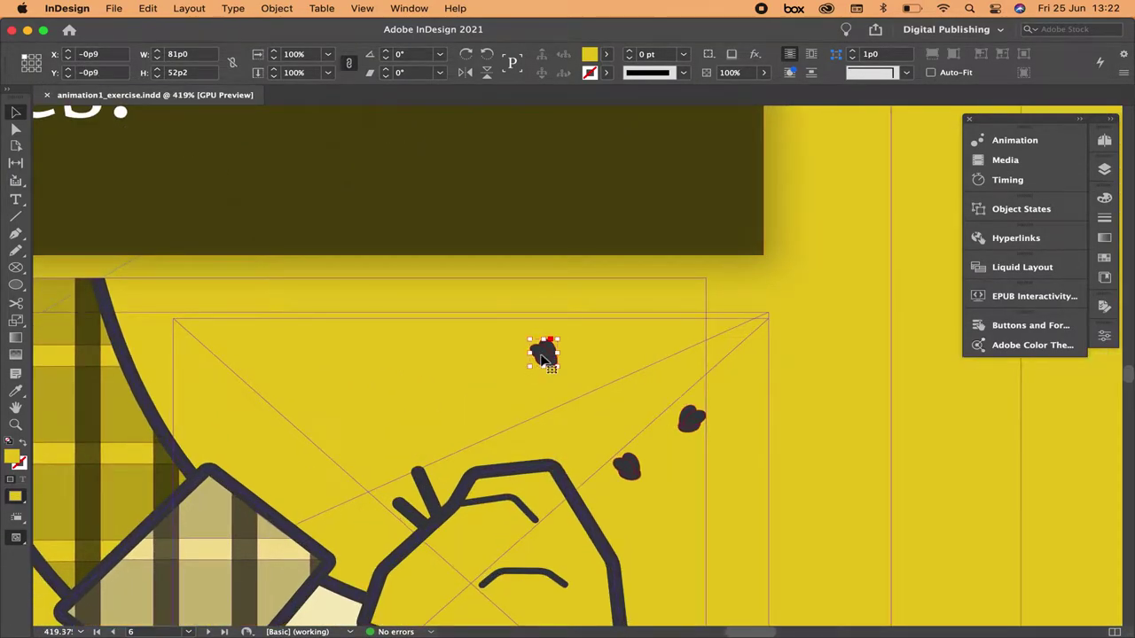
left_click(540, 352)
scroll(529, 330, "up", 3)
scroll(710, 425, "up", 2)
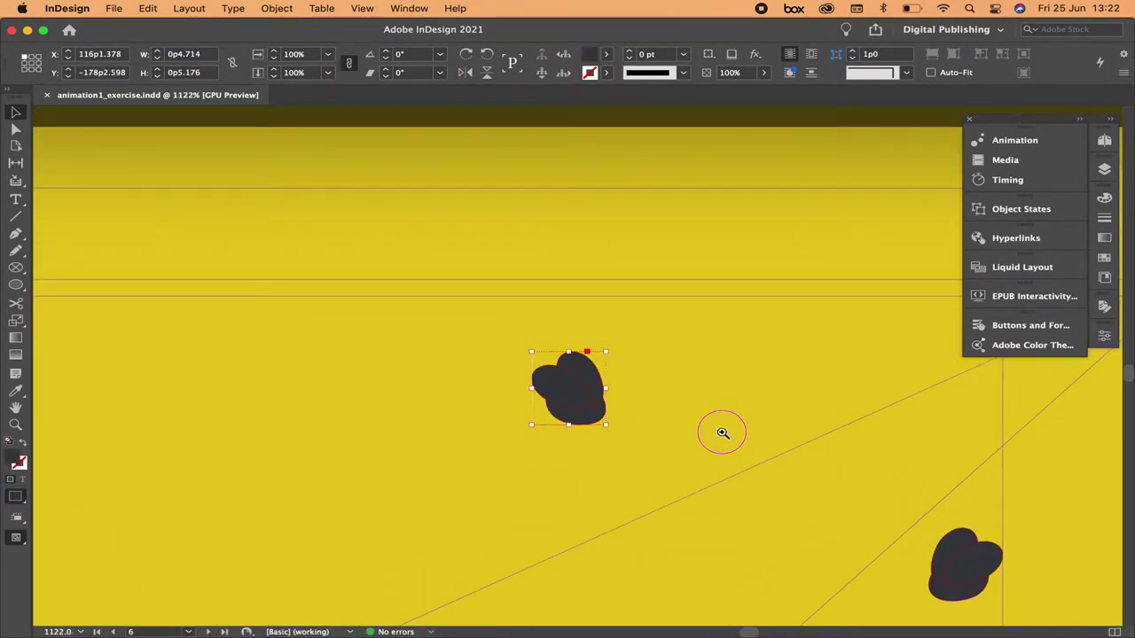
scroll(568, 353, "down", 4)
scroll(567, 353, "down", 2)
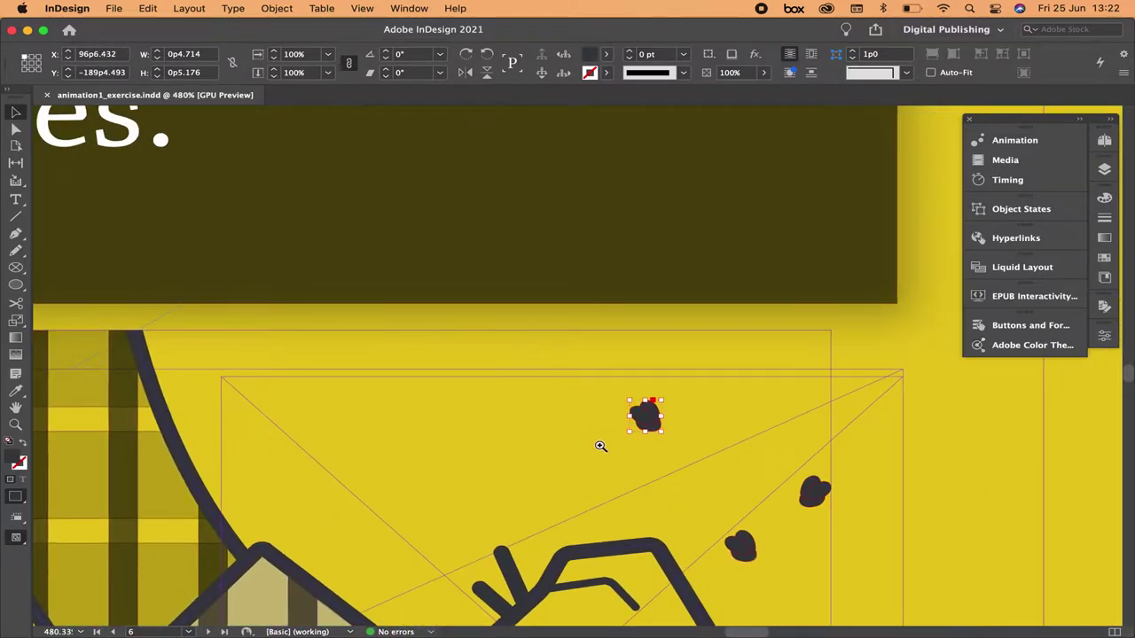
scroll(588, 431, "down", 5)
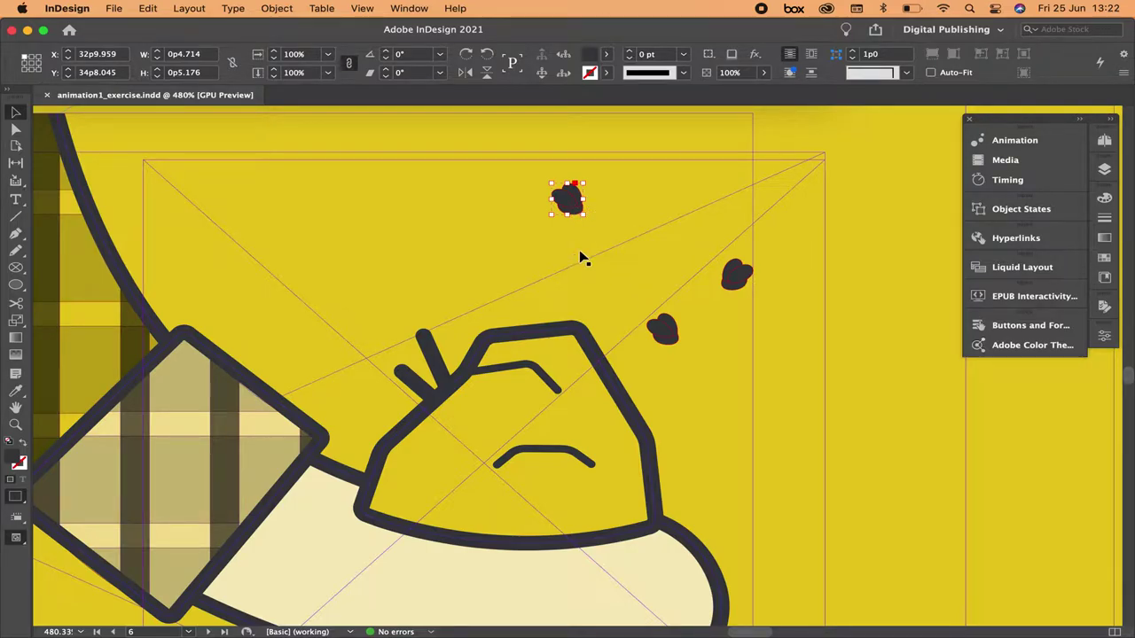
left_click(15, 253)
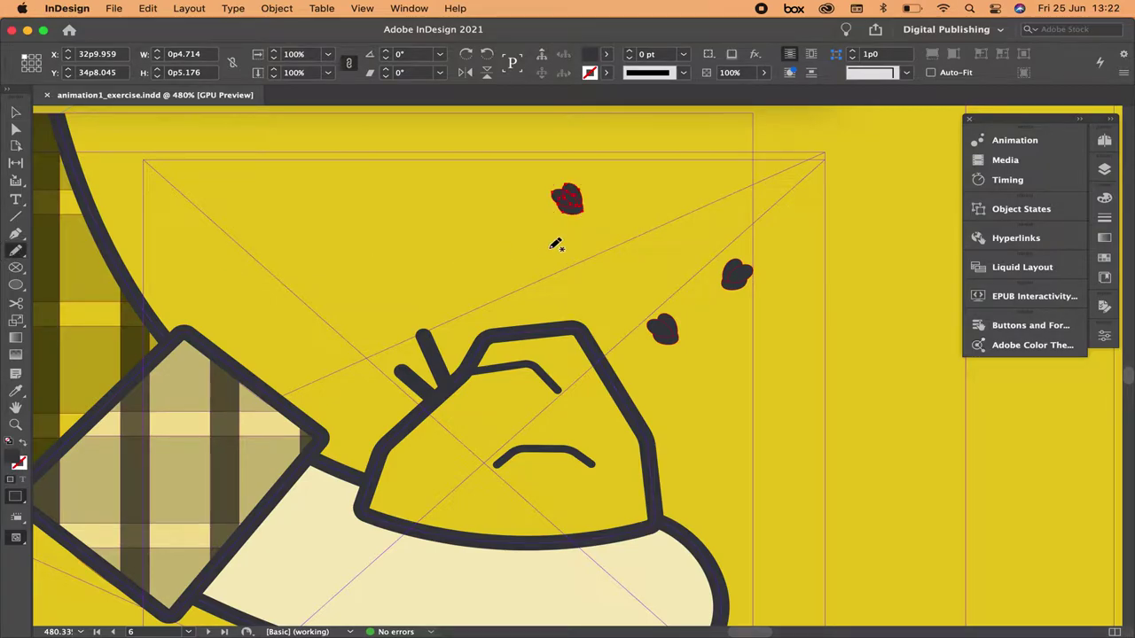
mouse_move(593, 215)
left_mouse_down()
mouse_move(615, 239)
mouse_move(621, 273)
mouse_move(601, 293)
mouse_move(530, 283)
mouse_move(523, 262)
mouse_move(548, 255)
mouse_move(572, 270)
mouse_move(555, 299)
mouse_move(464, 301)
mouse_move(454, 335)
left_mouse_up()
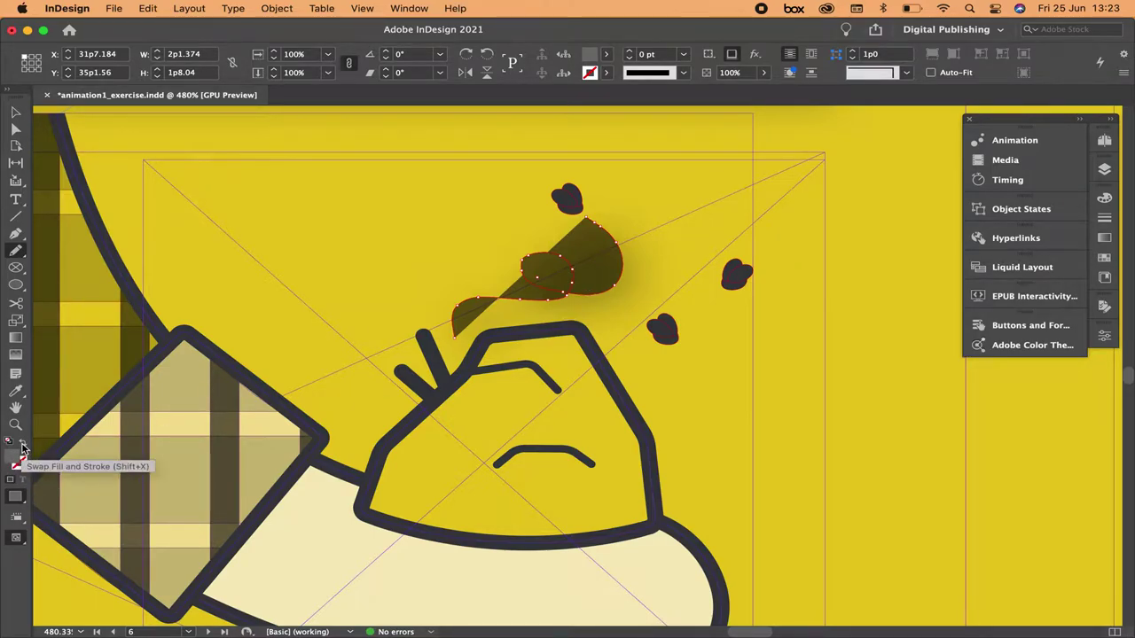
left_click(22, 445)
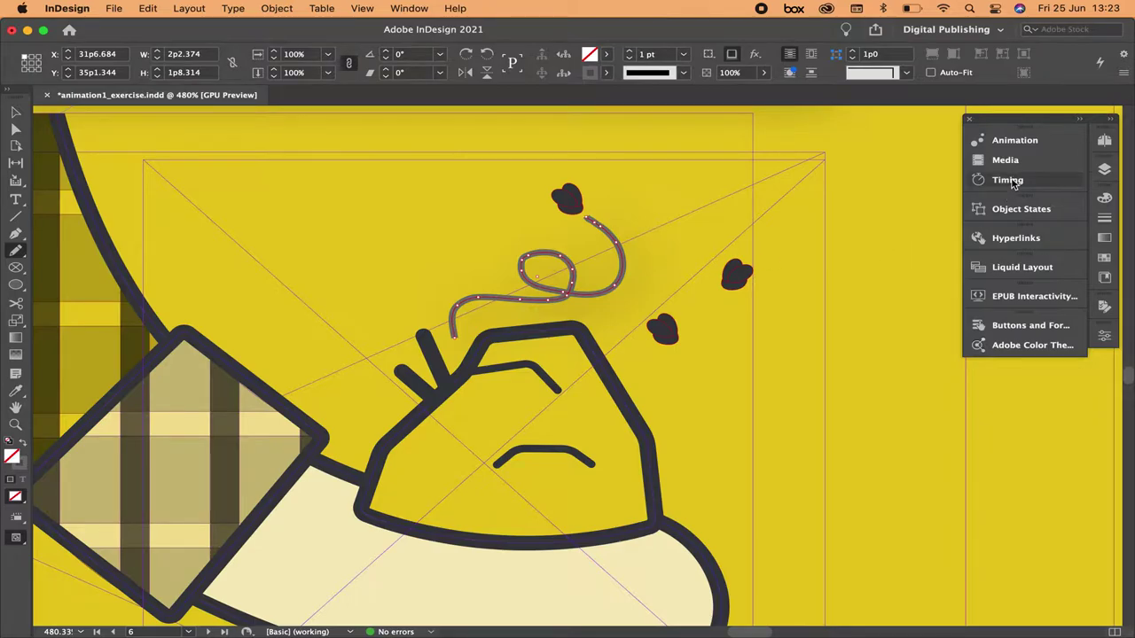
Select the looping path together with the uppermost fly and convert the path into the fly's motion path
left_click(1014, 142)
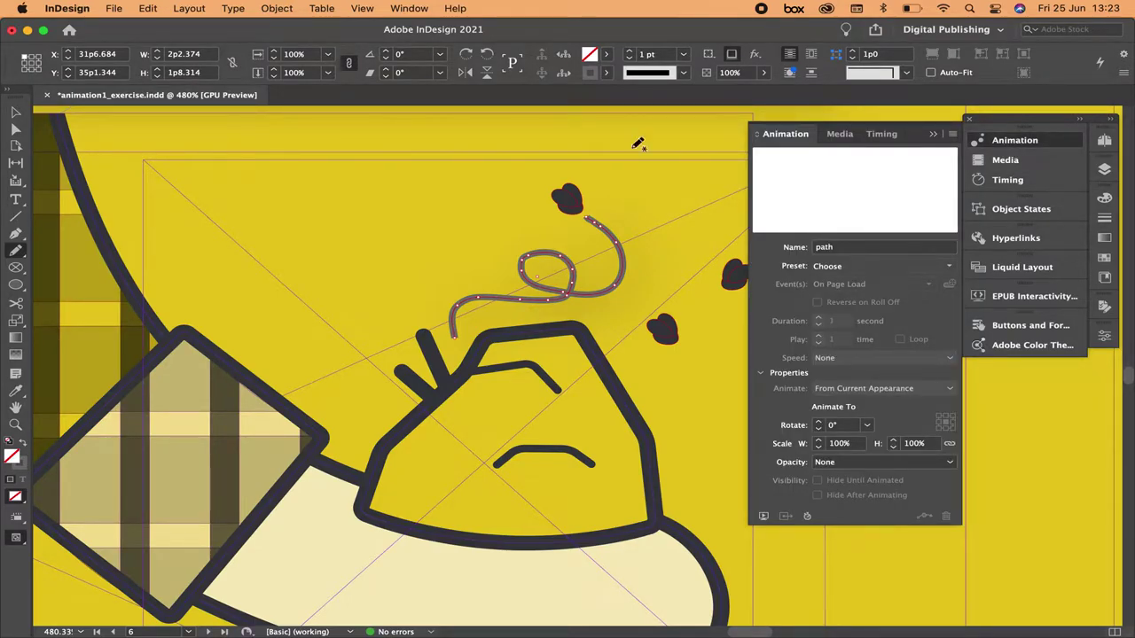
left_click(16, 113)
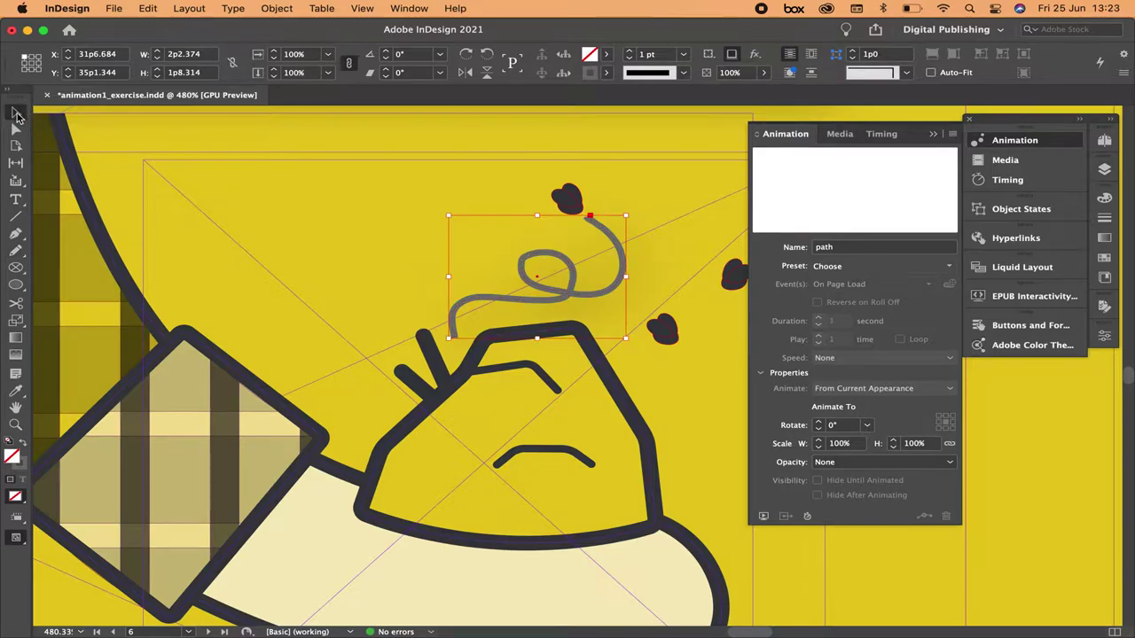
left_click(572, 201, "shift")
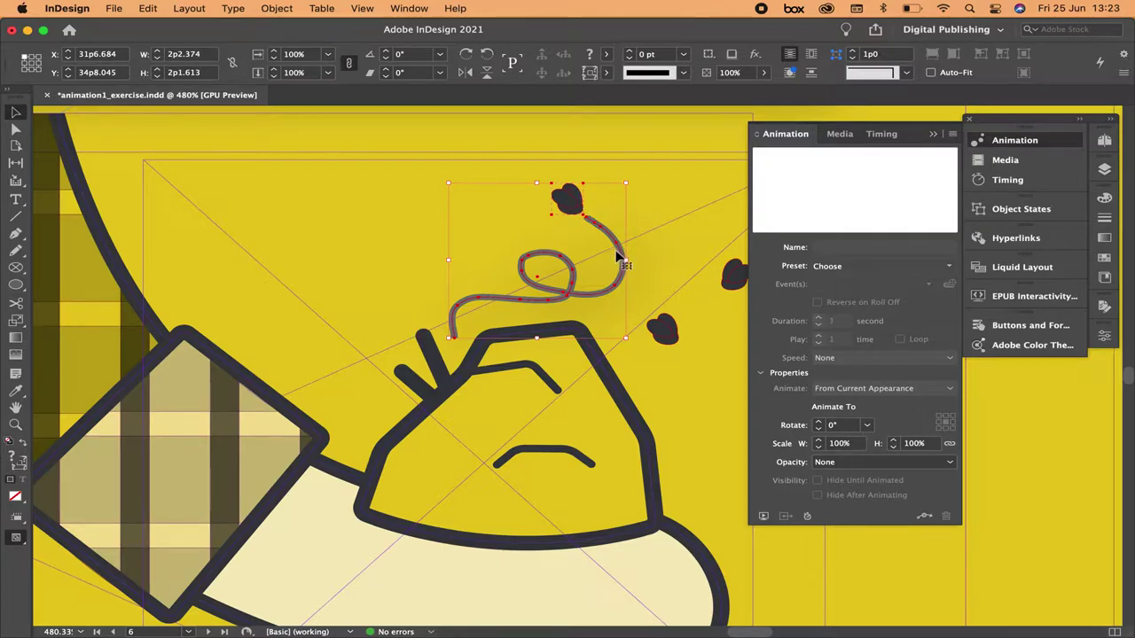
left_click(925, 518)
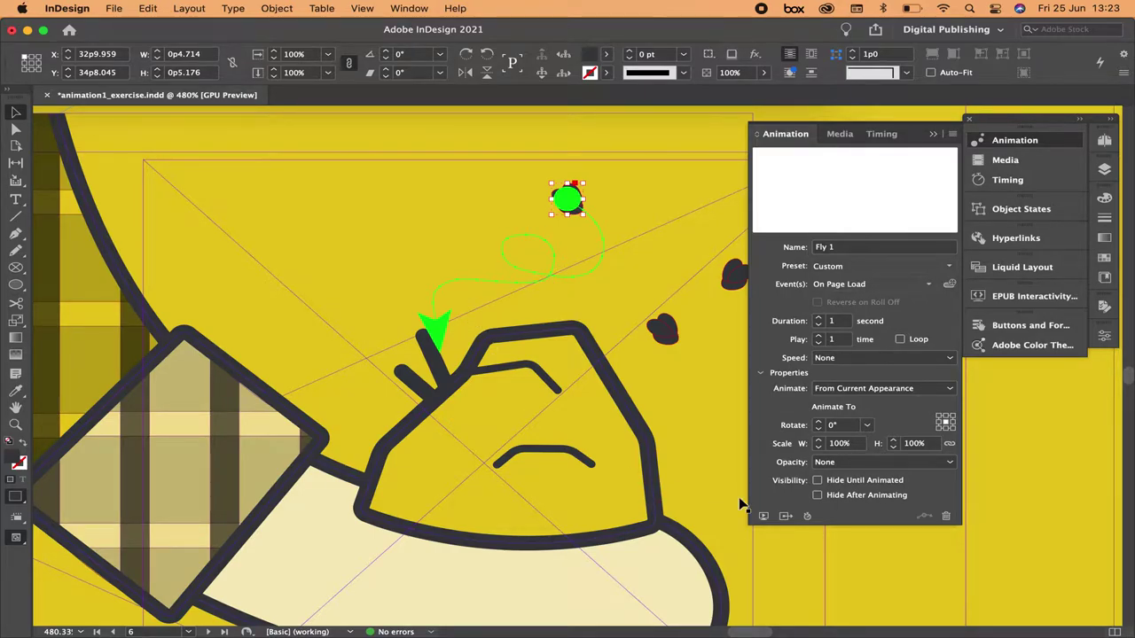
Preview the LIVE spread's animation in an enlarged EPUB Interactivity Preview and close the preview
left_click(763, 517)
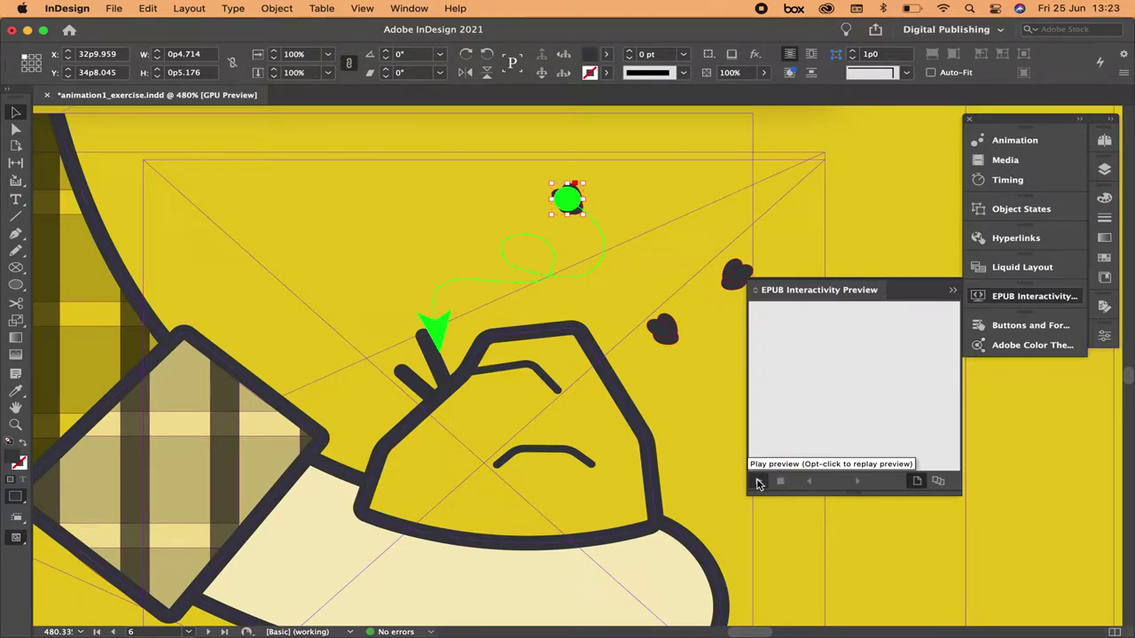
left_click(758, 483)
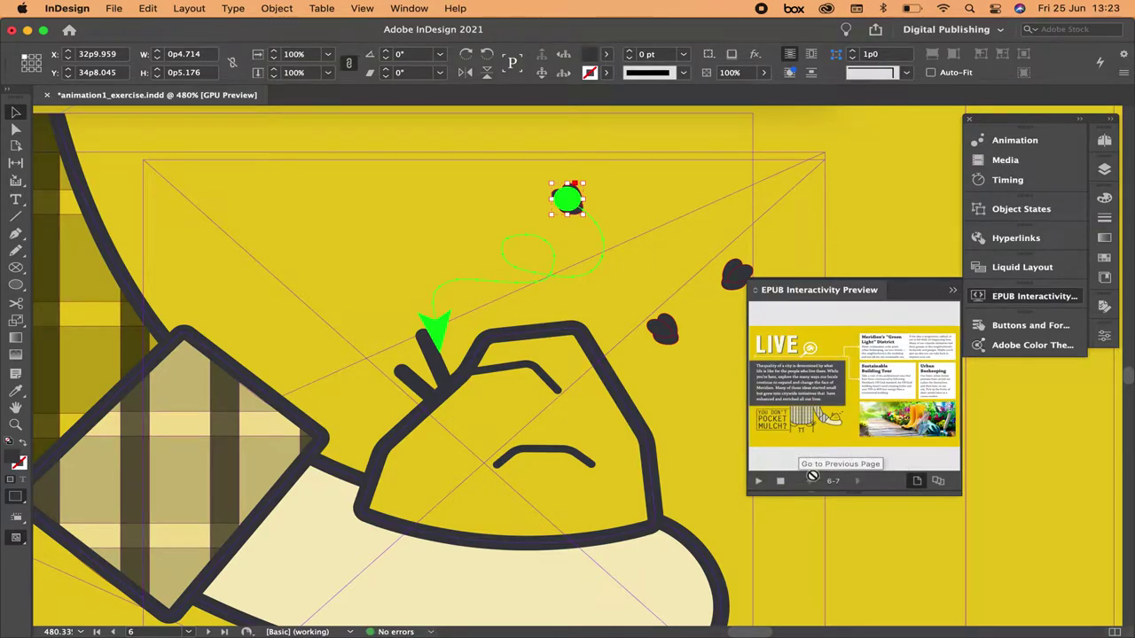
left_click_drag(959, 494, 1100, 601)
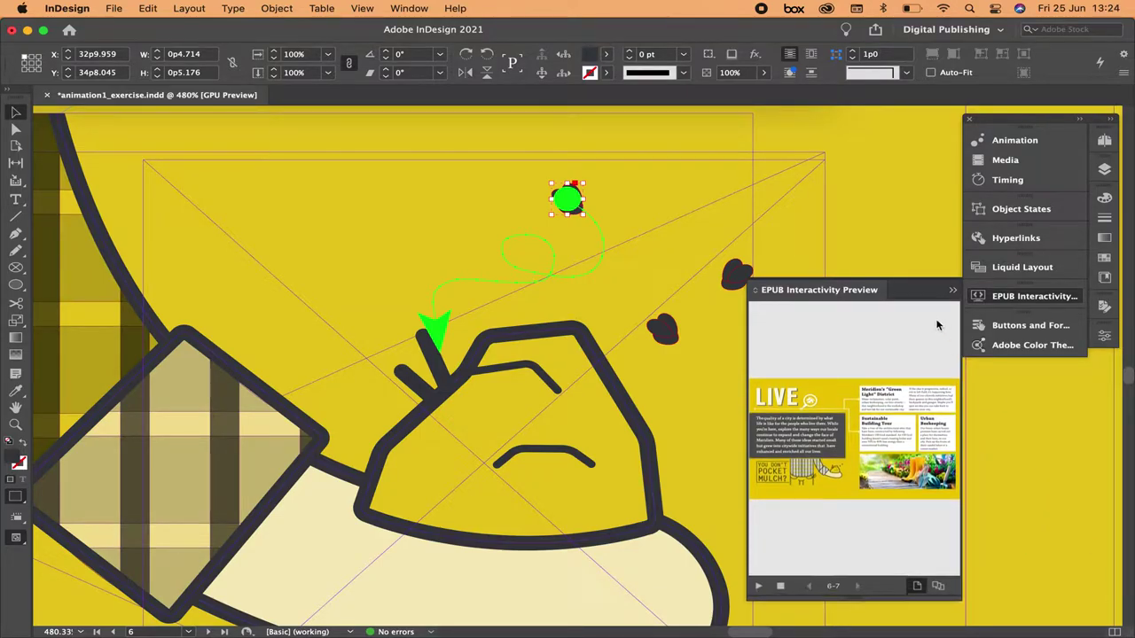
left_click_drag(916, 294, 762, 116)
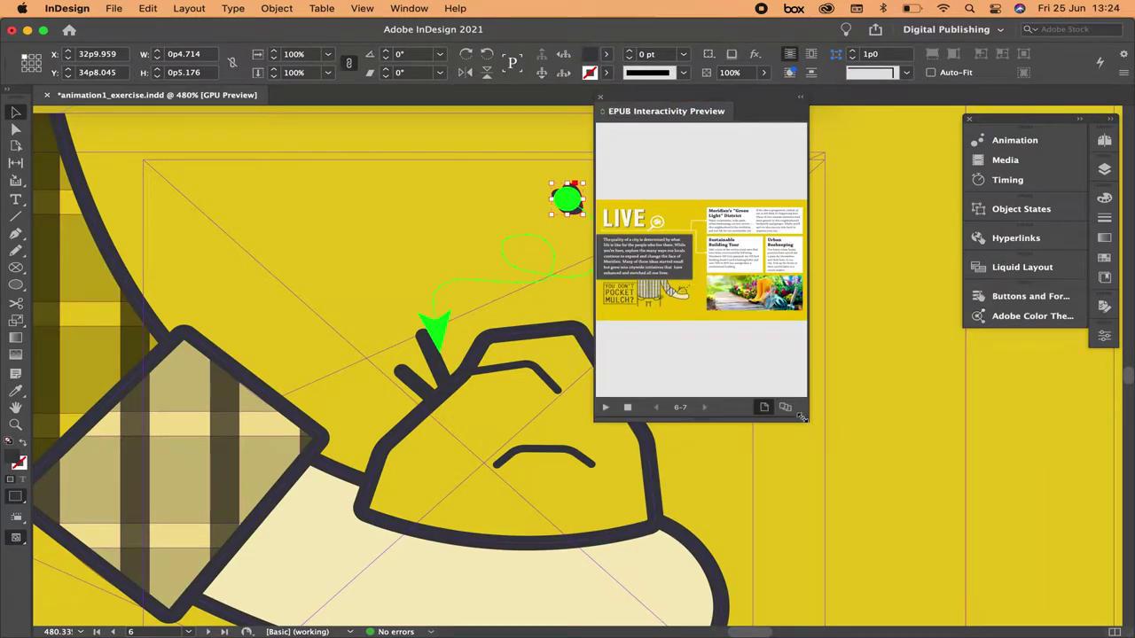
left_click_drag(809, 422, 1130, 547)
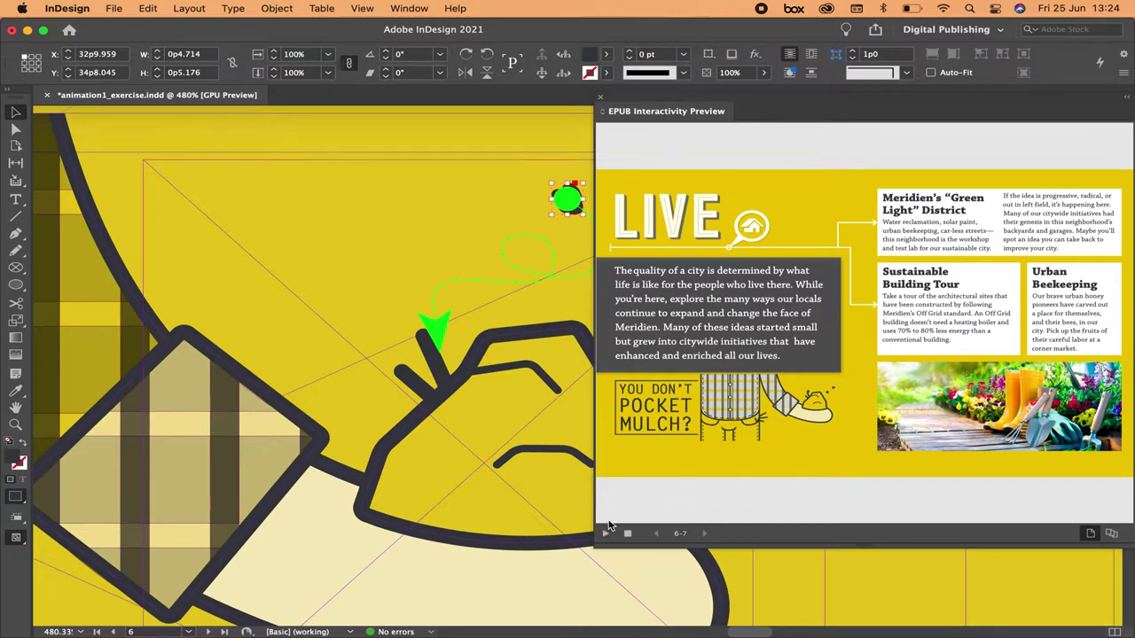
left_click(627, 535)
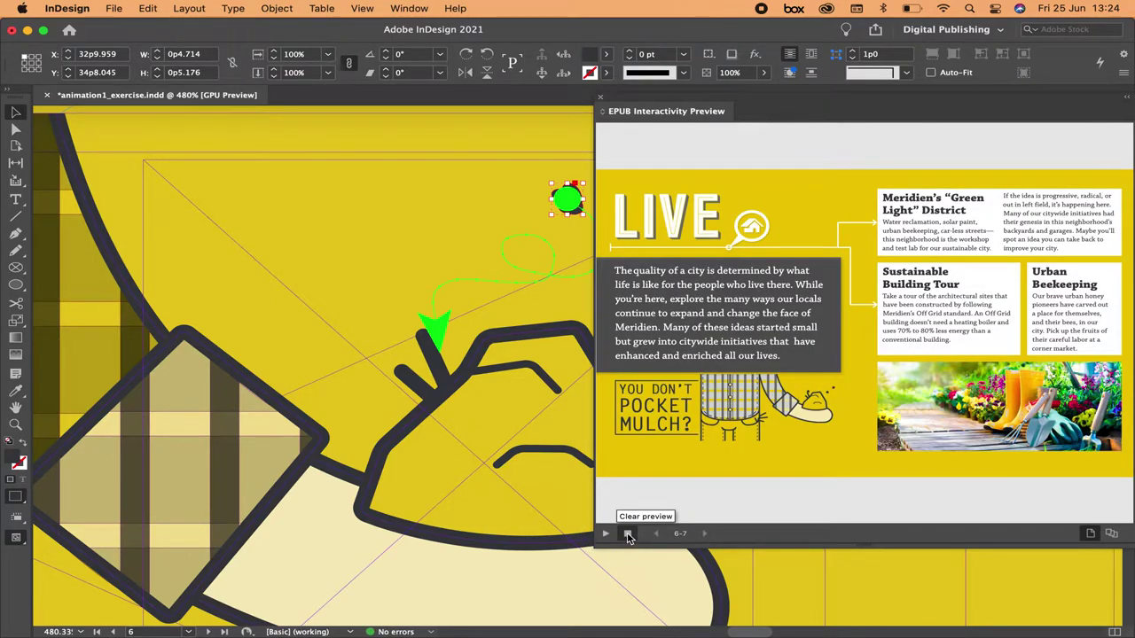
left_click(603, 99)
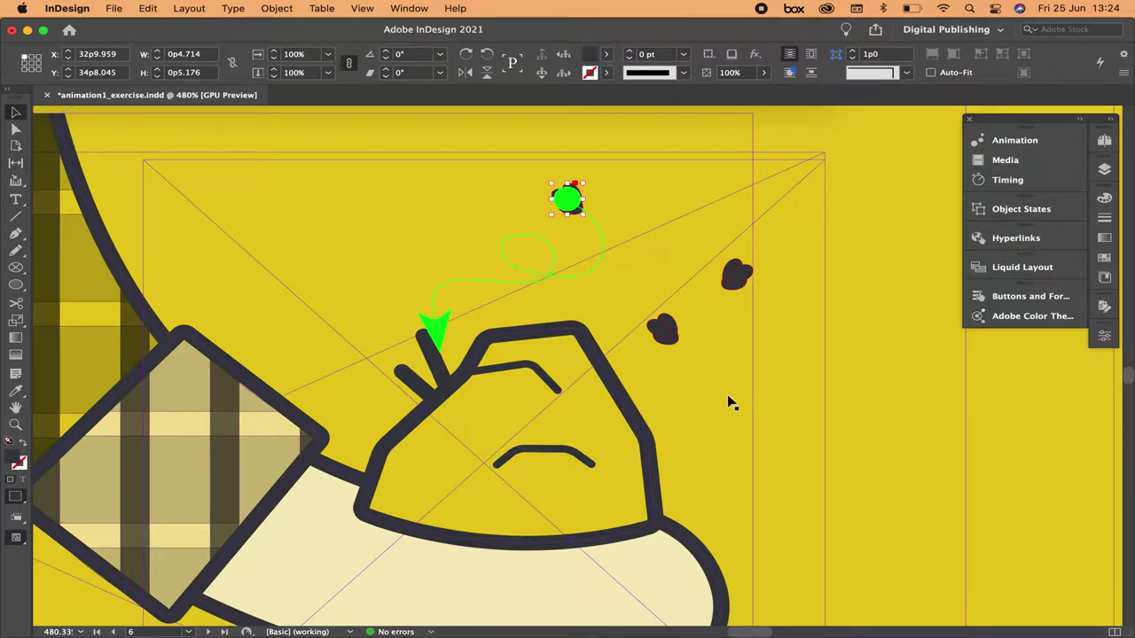
Draw a large looping Pencil path around the two right-hand flies, about 2p7 wide and 3p9 high, stroked without fill
left_click(314, 363)
key("n")
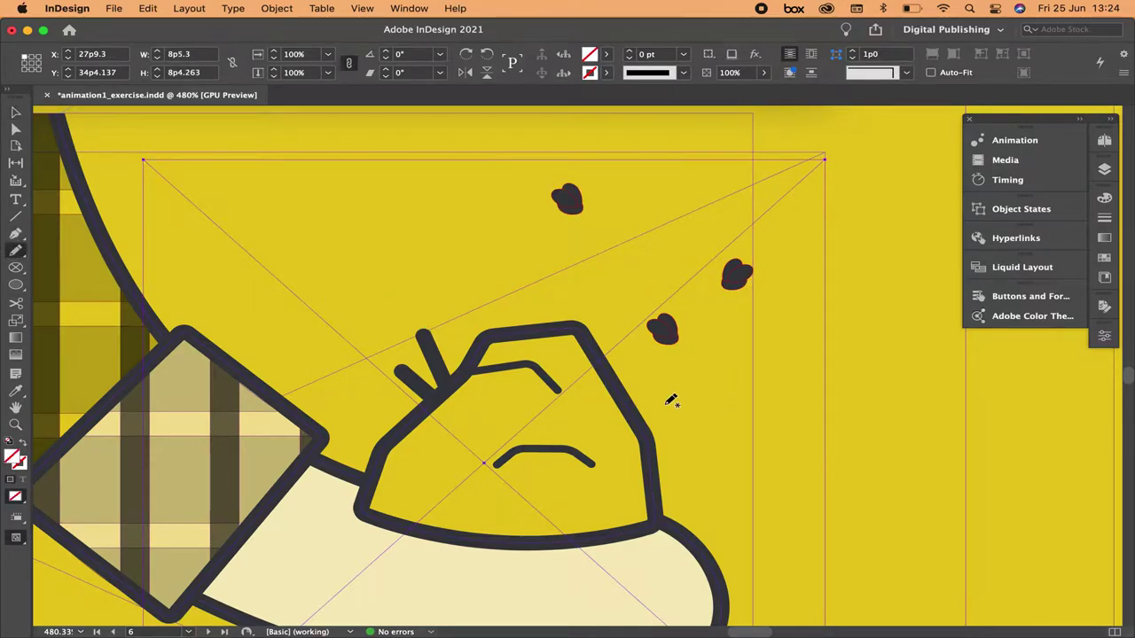
mouse_move(678, 352)
left_mouse_down()
mouse_move(650, 393)
mouse_move(669, 413)
mouse_move(702, 407)
mouse_move(714, 380)
mouse_move(688, 376)
mouse_move(680, 434)
mouse_move(721, 452)
mouse_move(779, 443)
mouse_move(828, 352)
mouse_move(804, 237)
mouse_move(754, 186)
mouse_move(711, 204)
mouse_move(630, 295)
mouse_move(639, 332)
left_mouse_up()
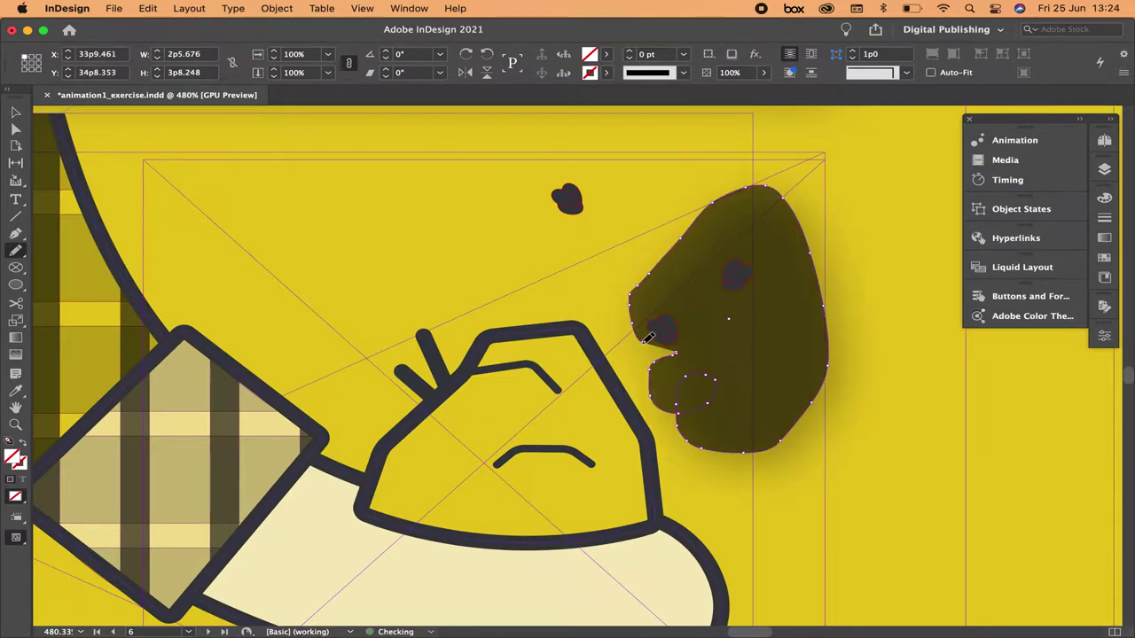
left_click(24, 447)
Select the large looping path together with the lower of the two right-hand flies and convert the path into that fly's motion path
left_click(15, 115)
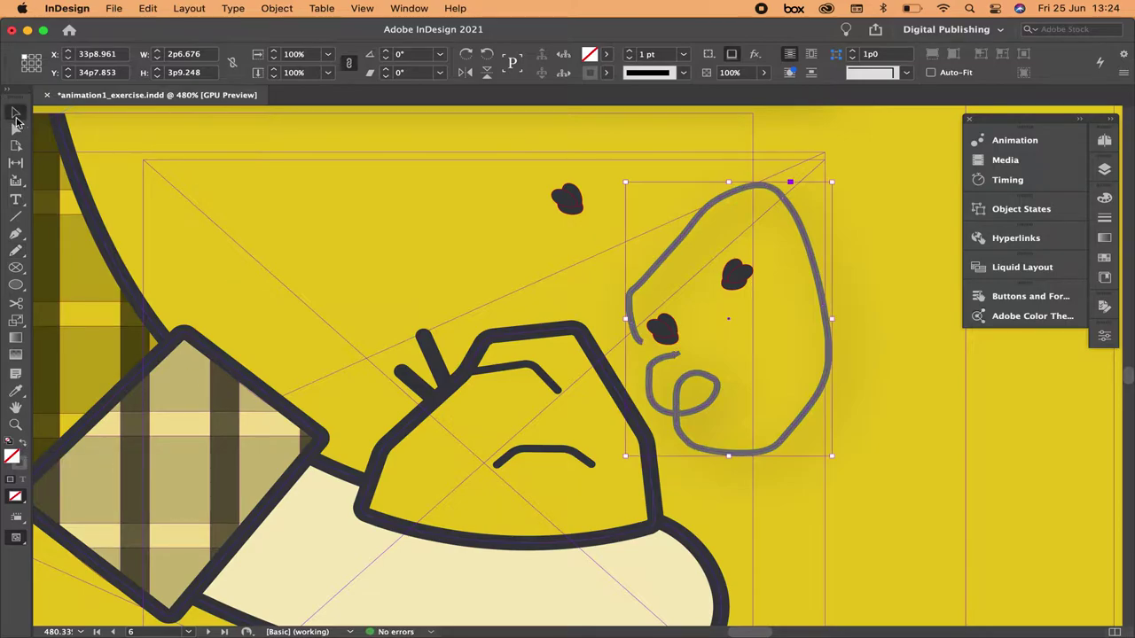
left_click(663, 326, "shift")
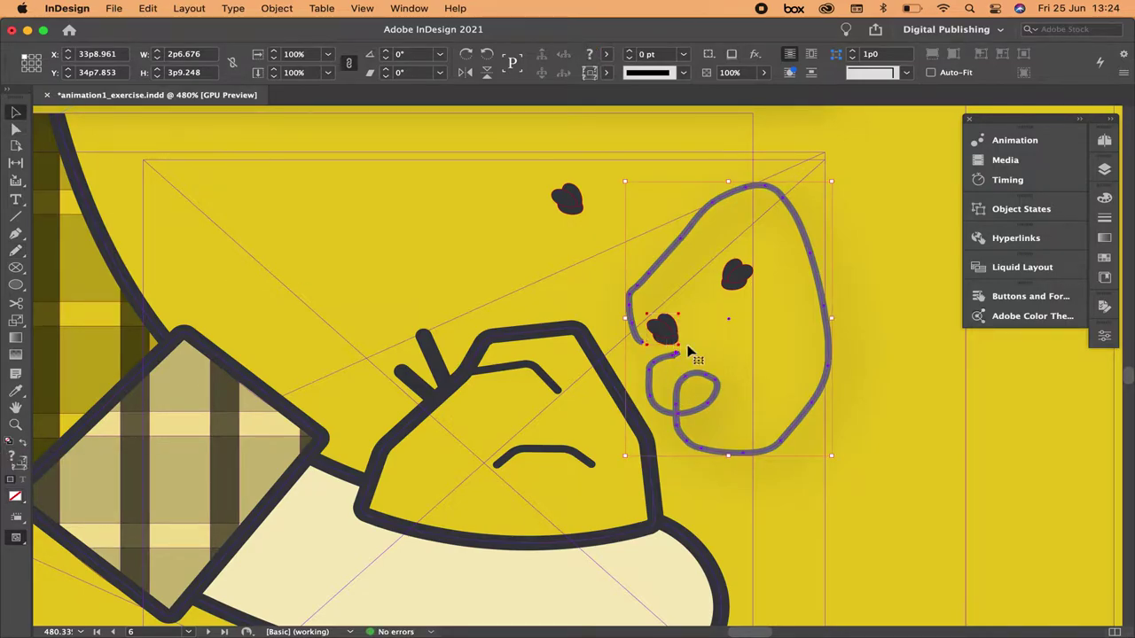
left_click(1014, 140)
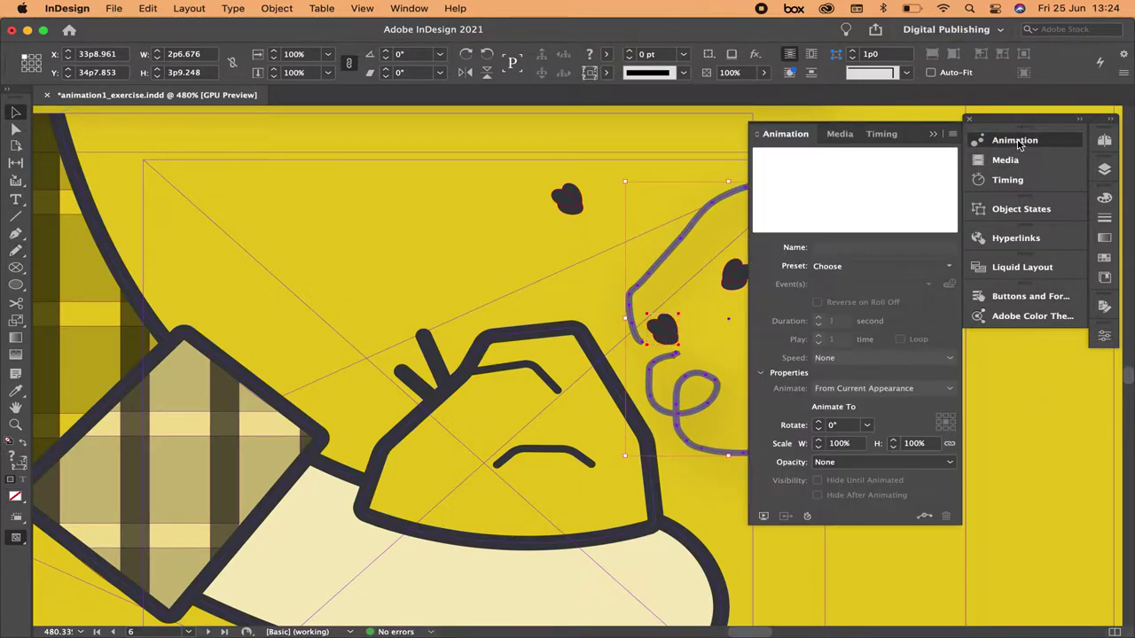
left_click(924, 515)
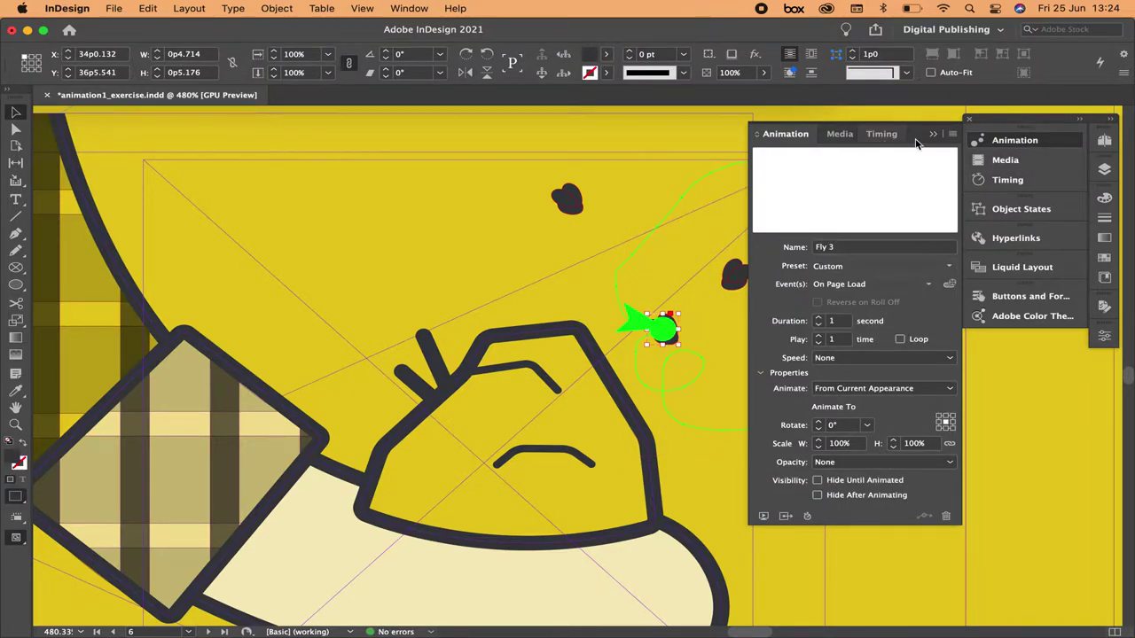
Draw a wavy Pencil path around the mulch pile, starting and ending at the right-hand fly Fly 2, about 3p8 wide and 2p4 high
left_click_drag(677, 236, 435, 240)
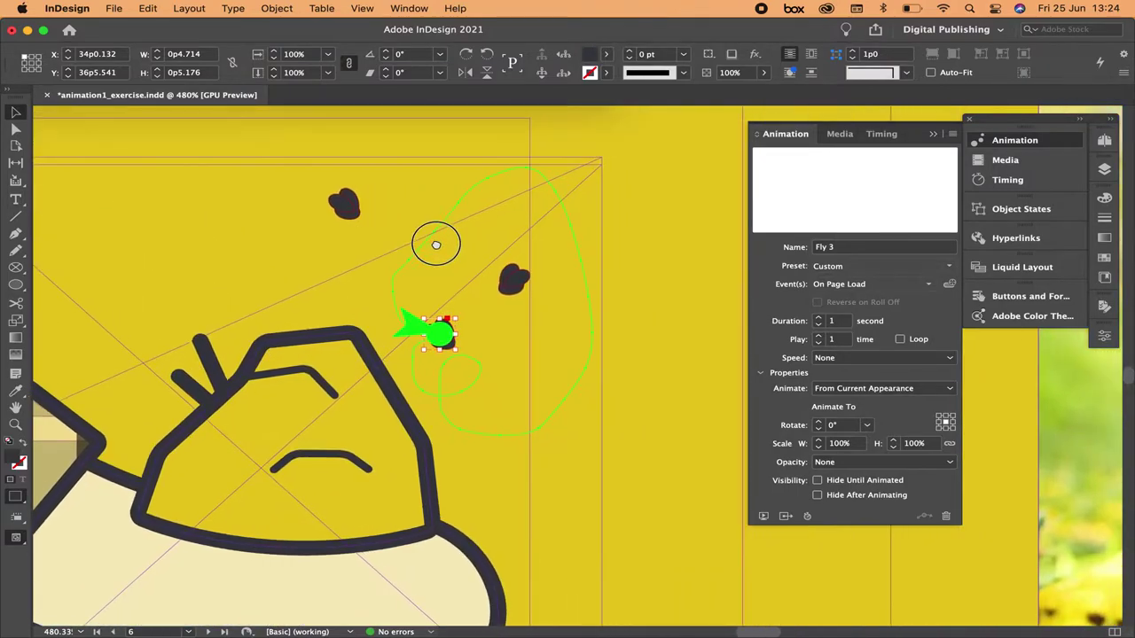
left_click(510, 282)
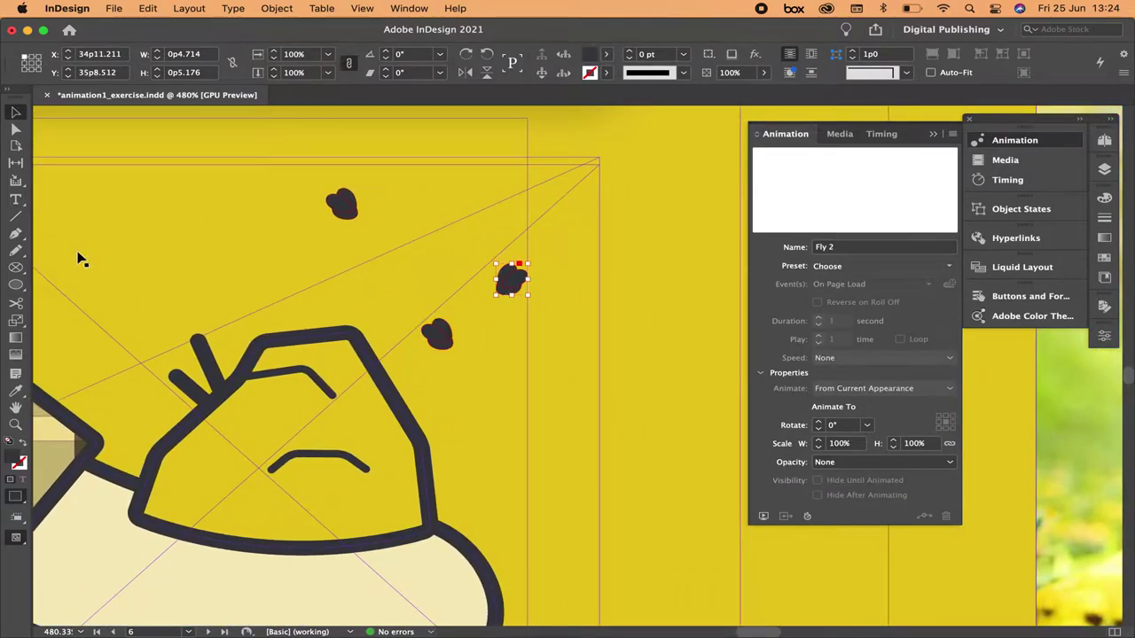
left_click(16, 251)
mouse_move(492, 295)
left_mouse_down()
mouse_move(417, 258)
mouse_move(358, 287)
mouse_move(316, 258)
mouse_move(266, 251)
mouse_move(245, 258)
mouse_move(236, 279)
mouse_move(266, 306)
mouse_move(296, 288)
mouse_move(269, 276)
mouse_move(244, 292)
mouse_move(250, 326)
mouse_move(297, 355)
mouse_move(389, 370)
mouse_move(417, 385)
mouse_move(429, 413)
mouse_move(491, 413)
mouse_move(521, 390)
mouse_move(530, 312)
left_mouse_up()
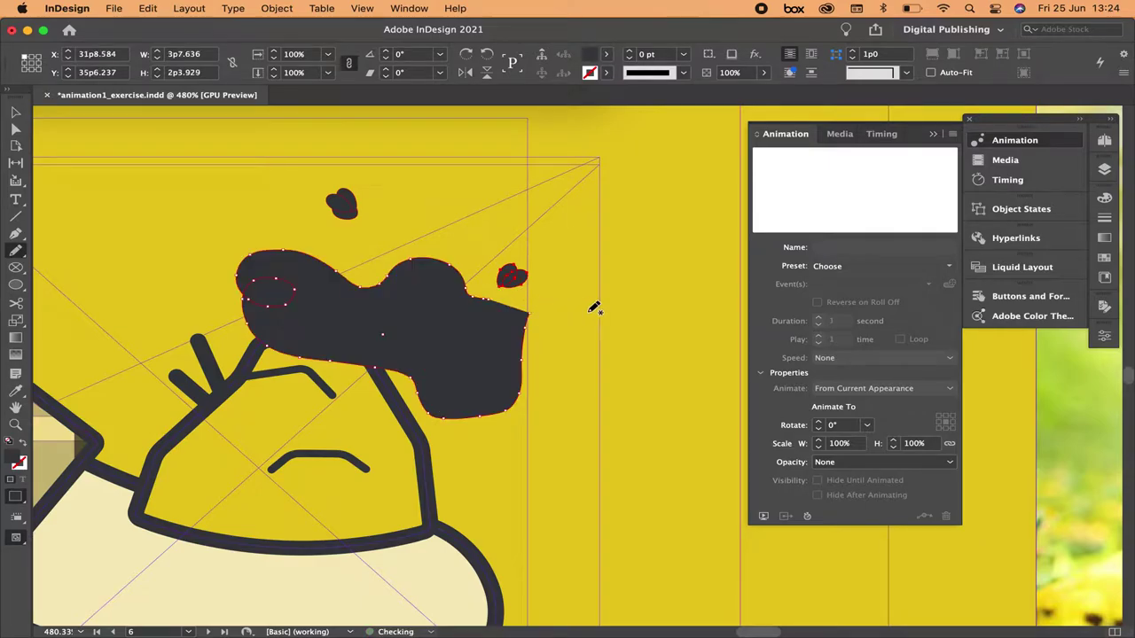
Try to swap fill and stroke on the wavy path together with the selected fly shape, and undo the swap
left_click(25, 448)
left_click(15, 113)
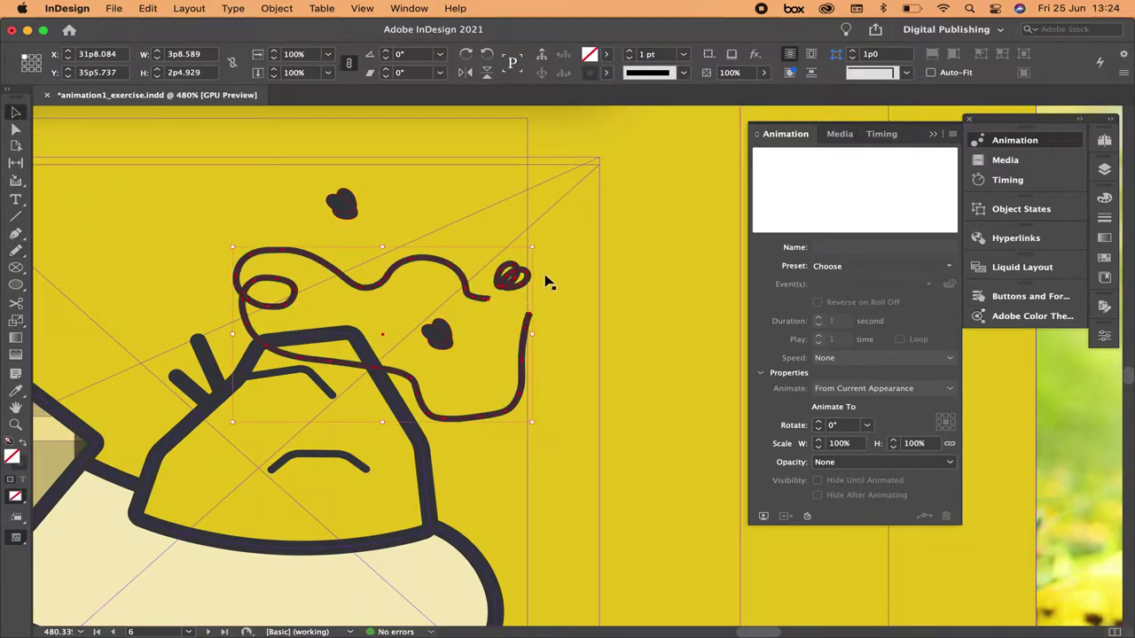
left_click(512, 278)
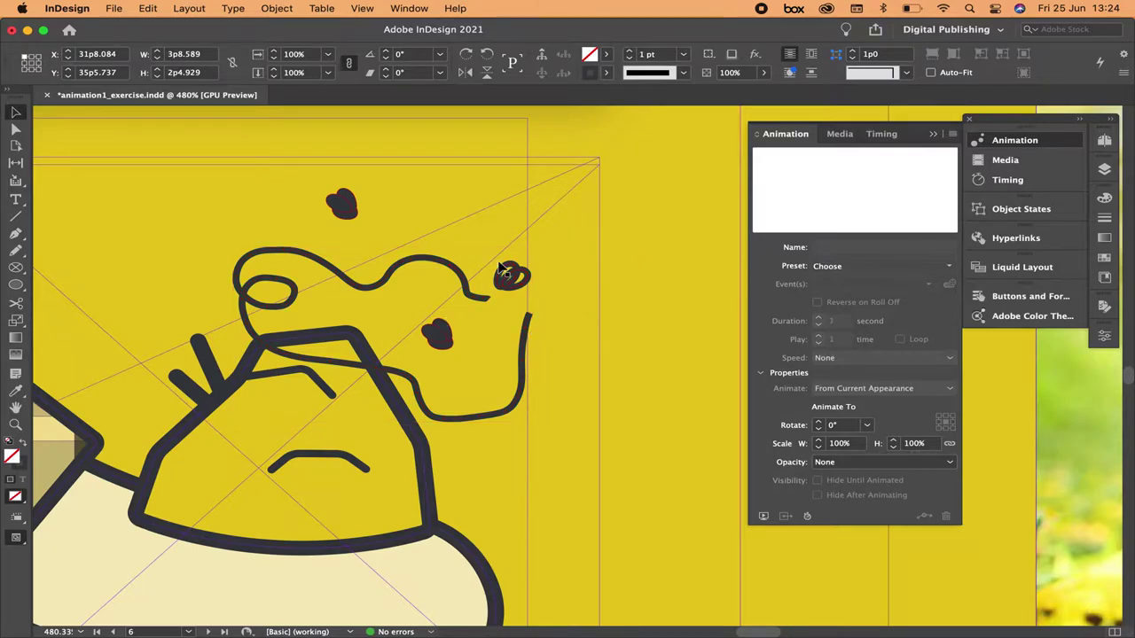
key("super+z")
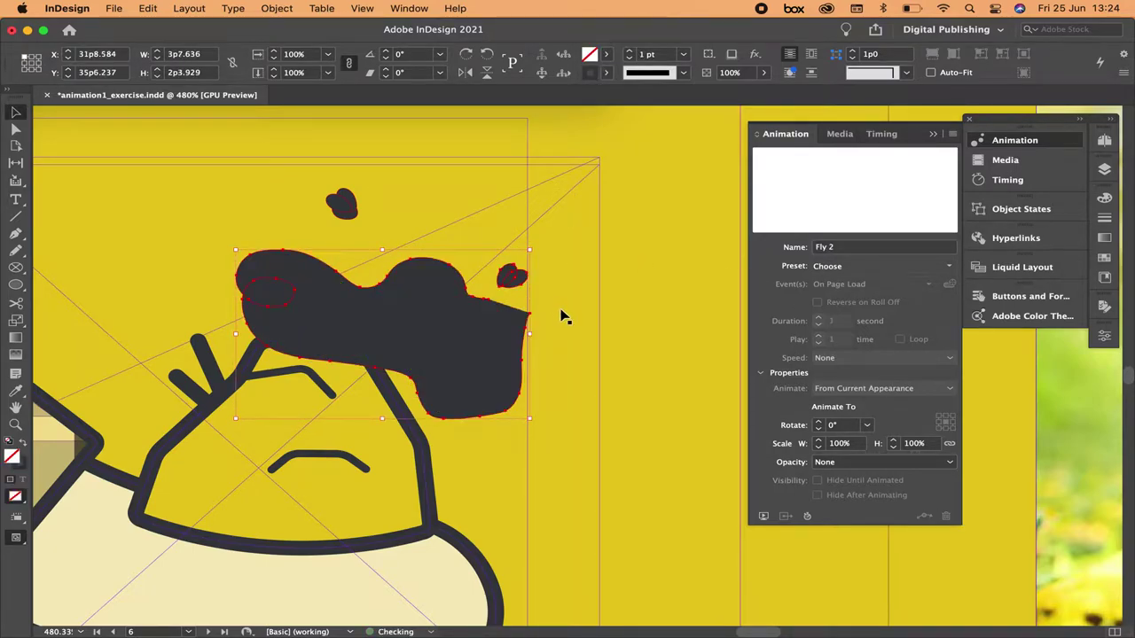
Select only the wavy path and swap its fill and stroke so it is stroked without fill
left_click(489, 322)
left_click(413, 312)
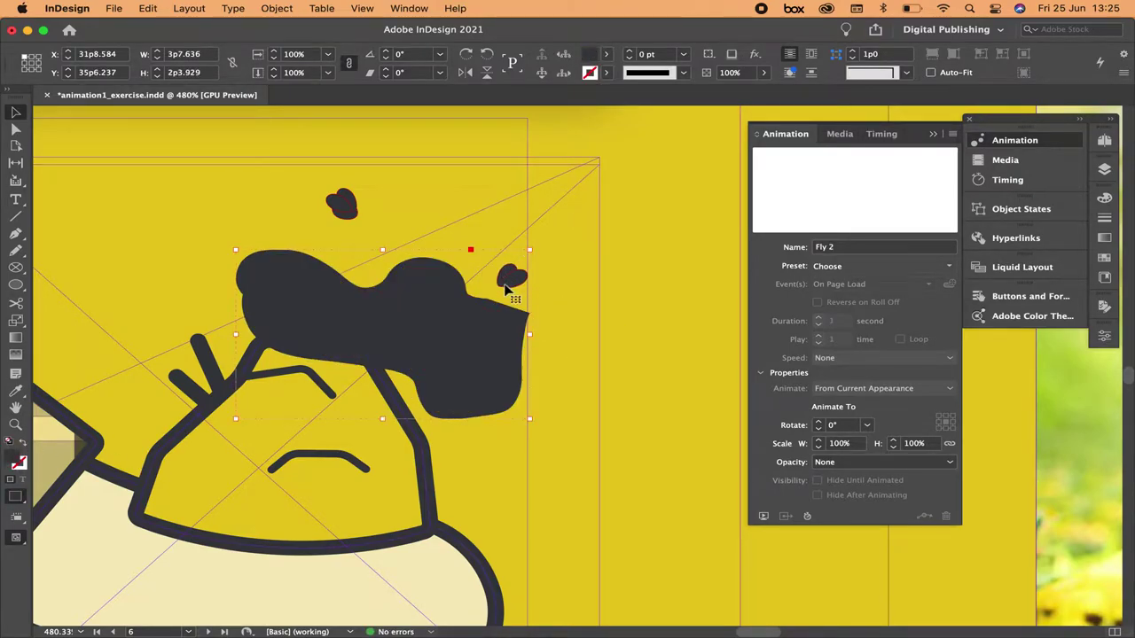
left_click(496, 322)
left_click(502, 326)
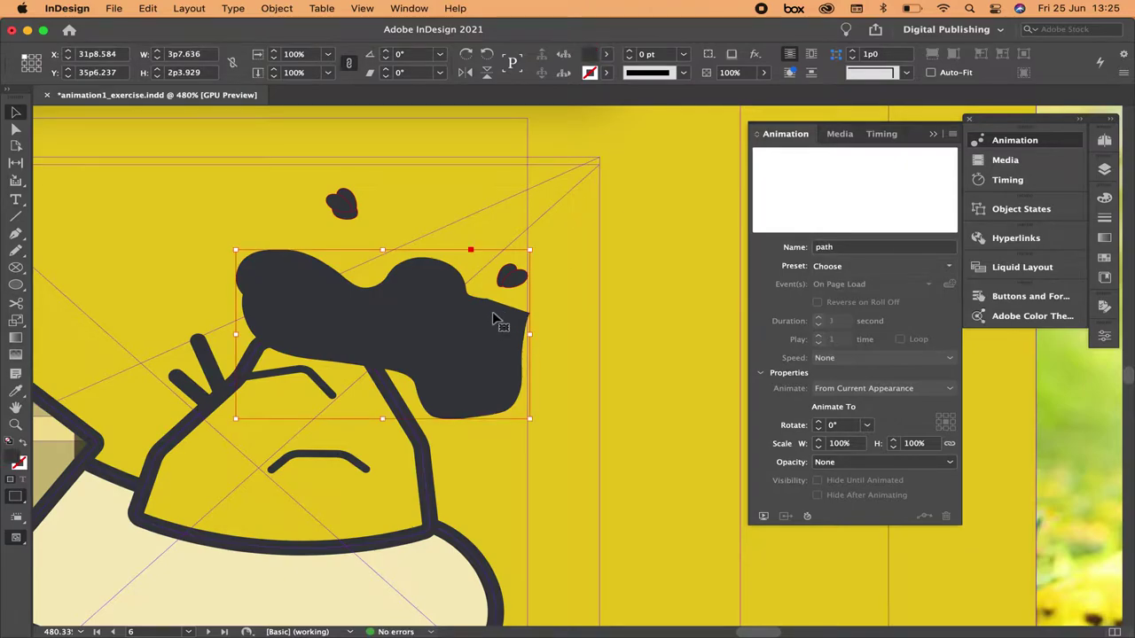
left_click(25, 443)
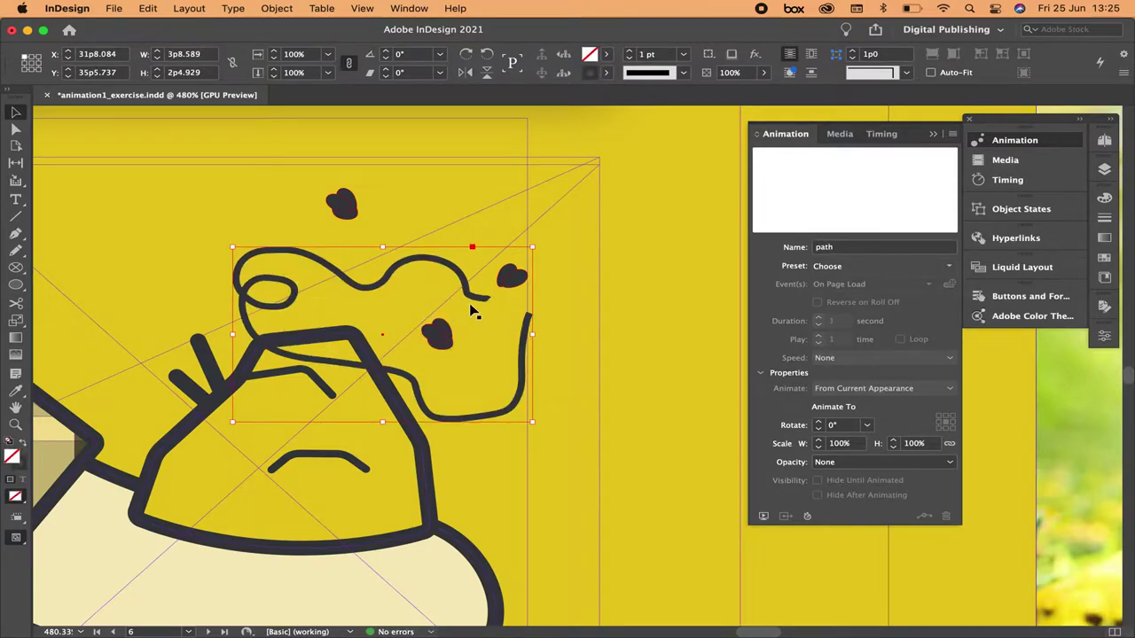
Select both shapes of the right-hand fly, group them, and move the group onto the open end of the wavy path
left_click(612, 283)
left_click(509, 271)
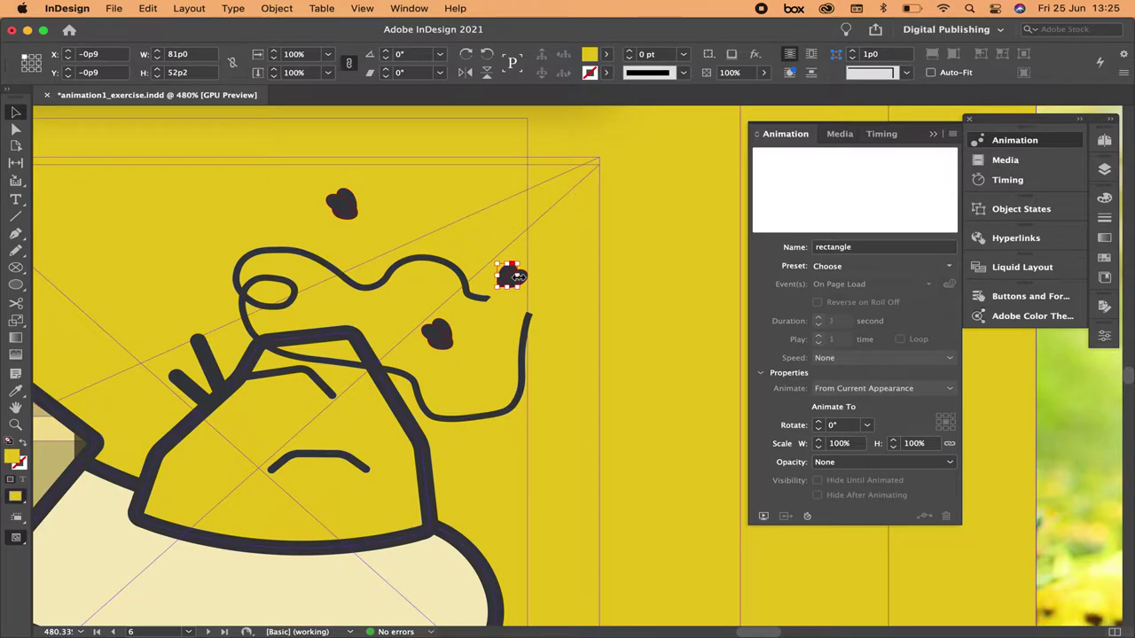
left_click(519, 286)
left_click(512, 272)
key("c")
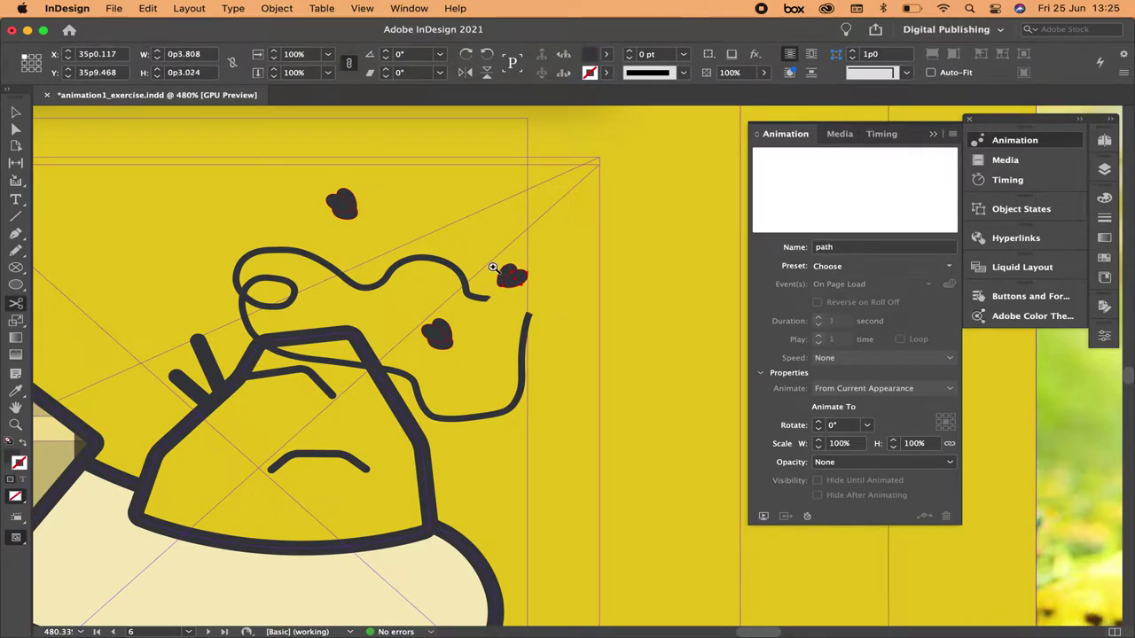
scroll(512, 271, "up", 5)
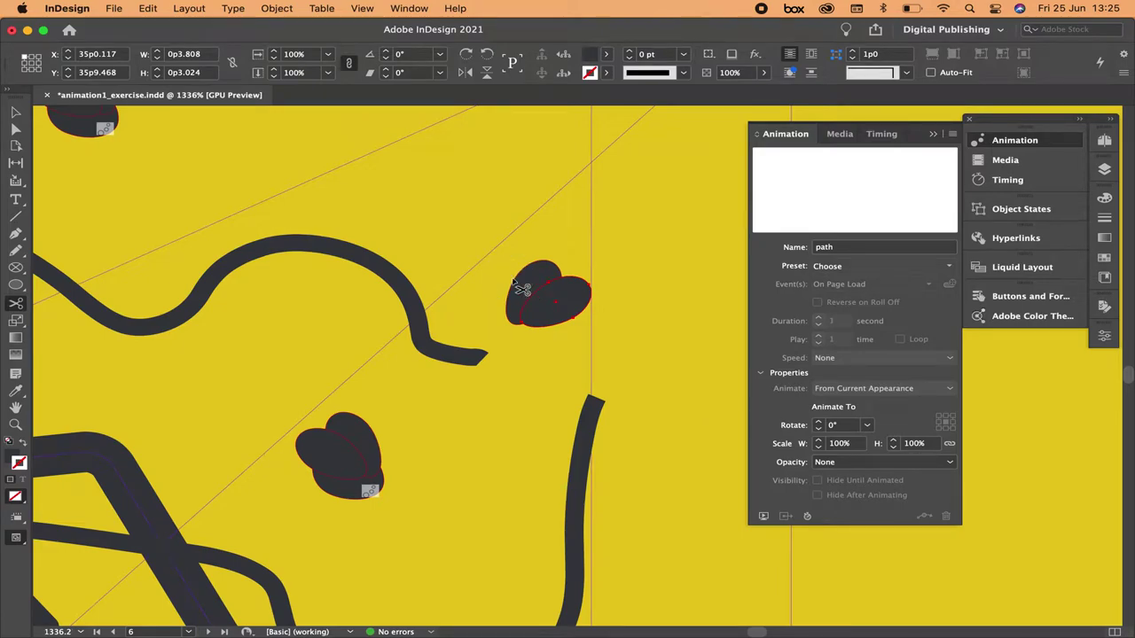
left_click(16, 113)
left_click(540, 274)
left_click(568, 288)
left_click(577, 295)
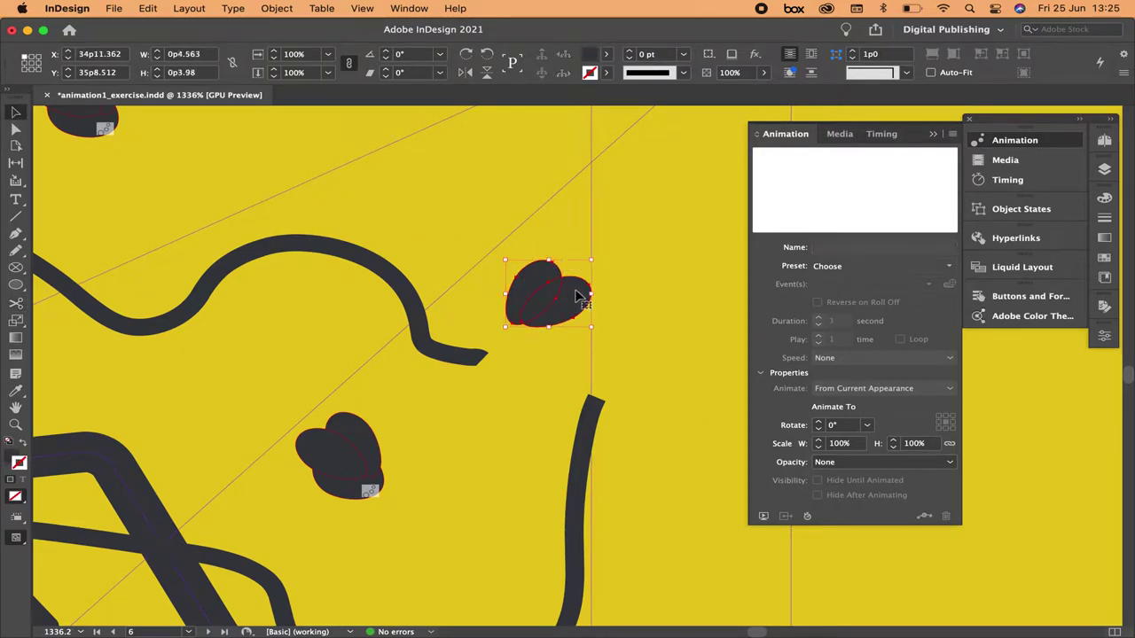
left_click_drag(545, 312, 506, 361)
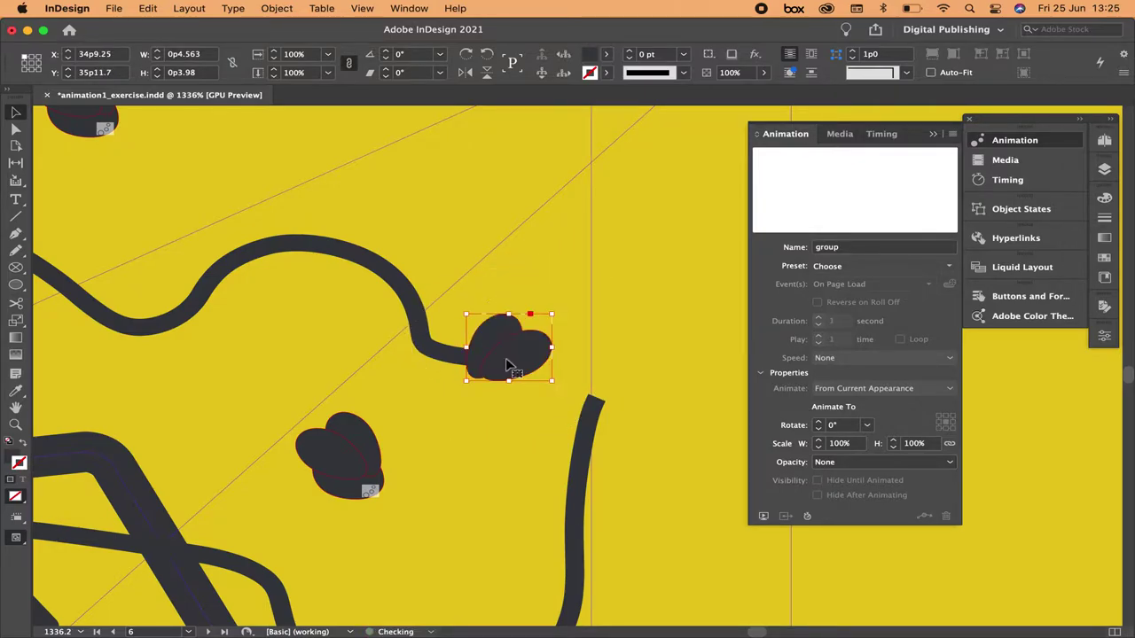
Add the wavy path to the selection and convert it into the grouped fly's motion path
left_click(428, 346, "shift")
left_click(925, 516)
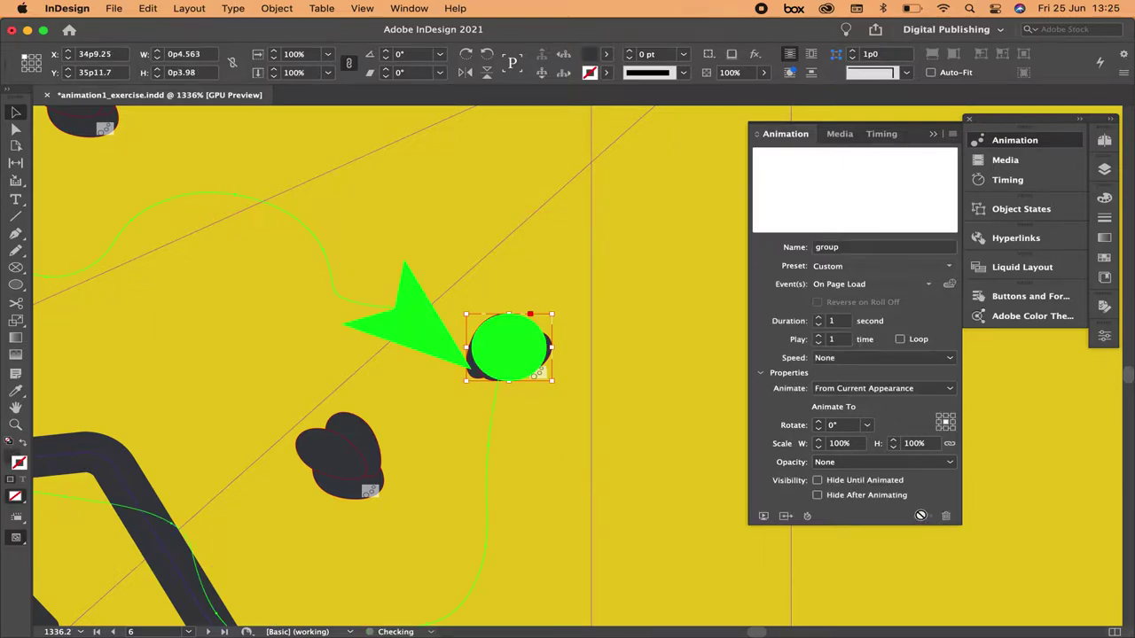
left_click(689, 450)
Preview the LIVE spread with all three fly animations in the EPUB Interactivity Preview and close the preview
key("super+0")
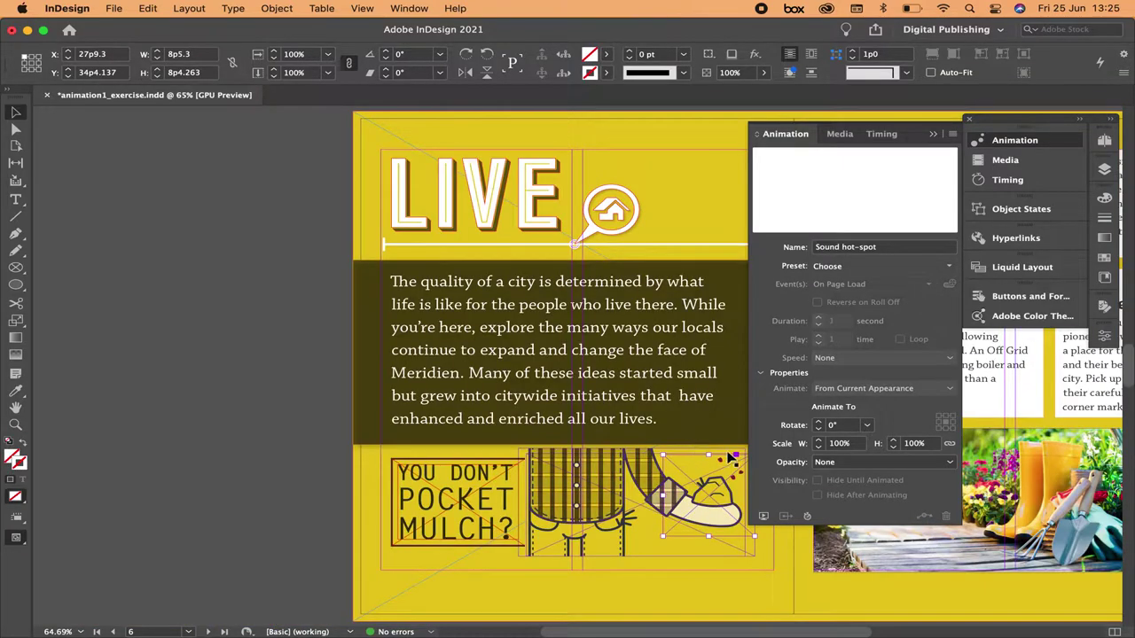
left_click(764, 517)
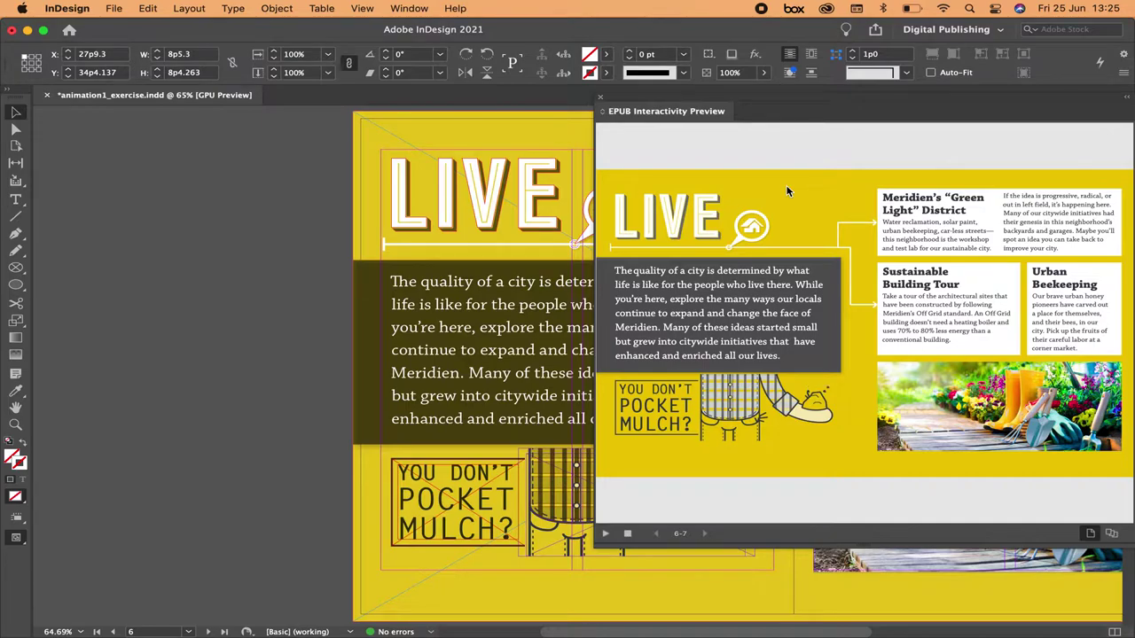
left_click(601, 98)
Open the timing of the spread's On Page Load animations and adjust the delay of Fly 1
left_click(1008, 180)
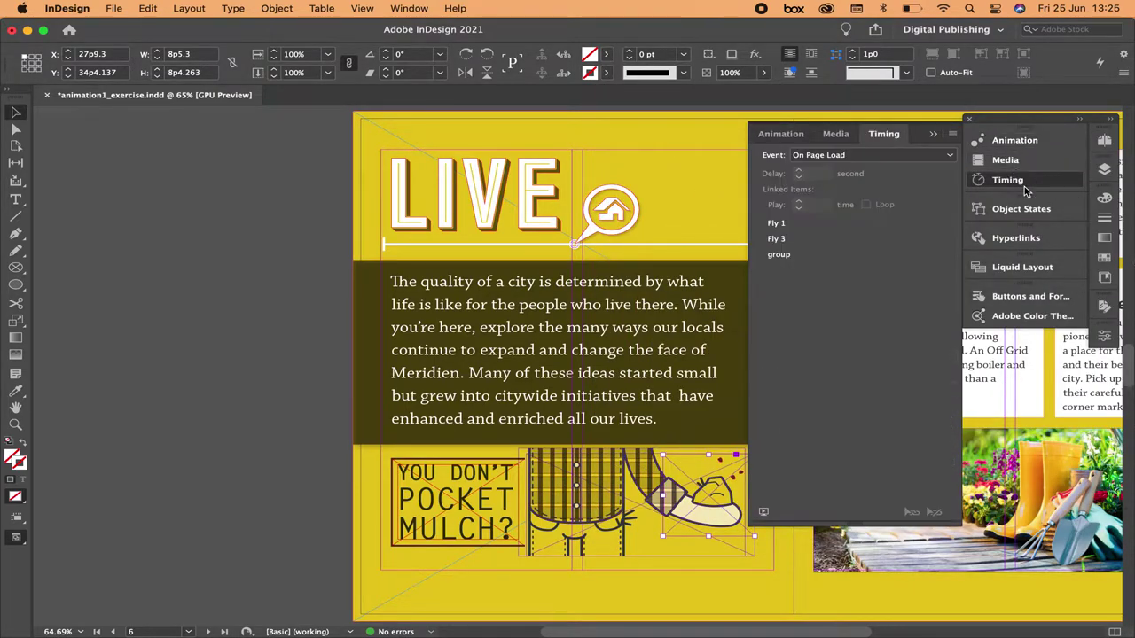
left_click_drag(673, 234, 434, 233)
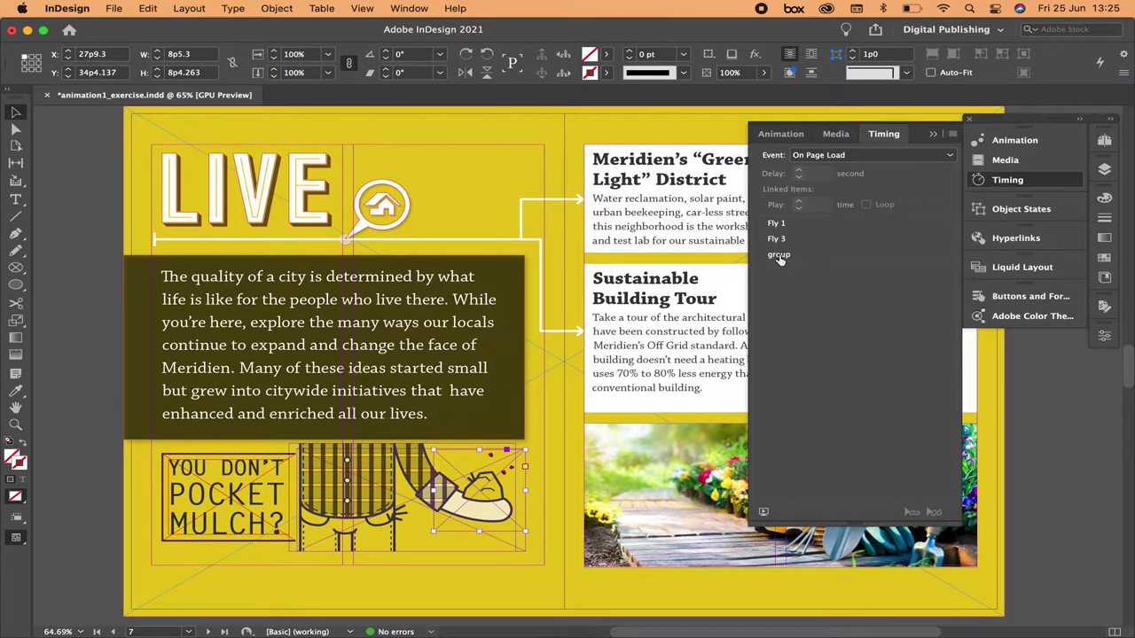
left_click(834, 160)
left_click(834, 168)
left_click(784, 223)
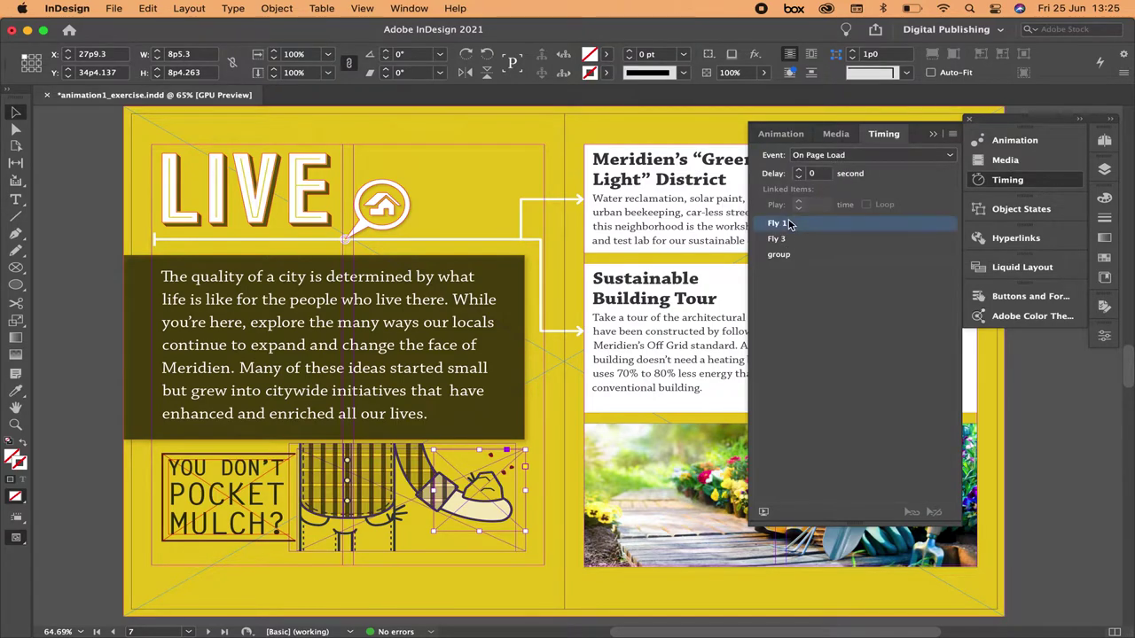
left_click(799, 170)
Set the delay of the grouped fly's On Page Load animation to 1 second
left_click(806, 240)
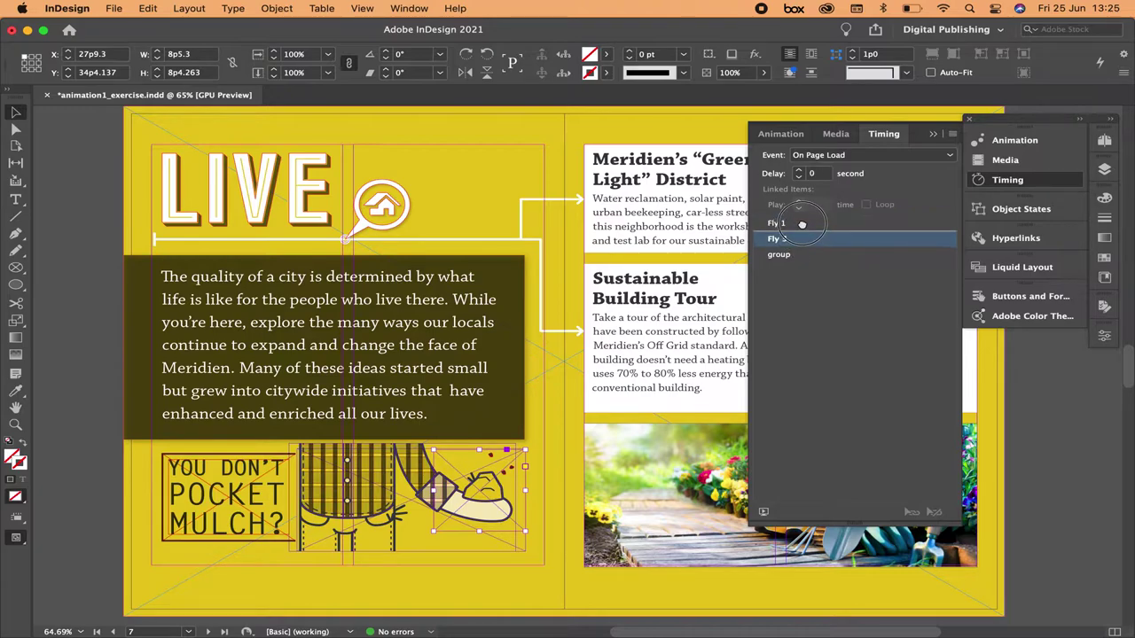
left_click(788, 257)
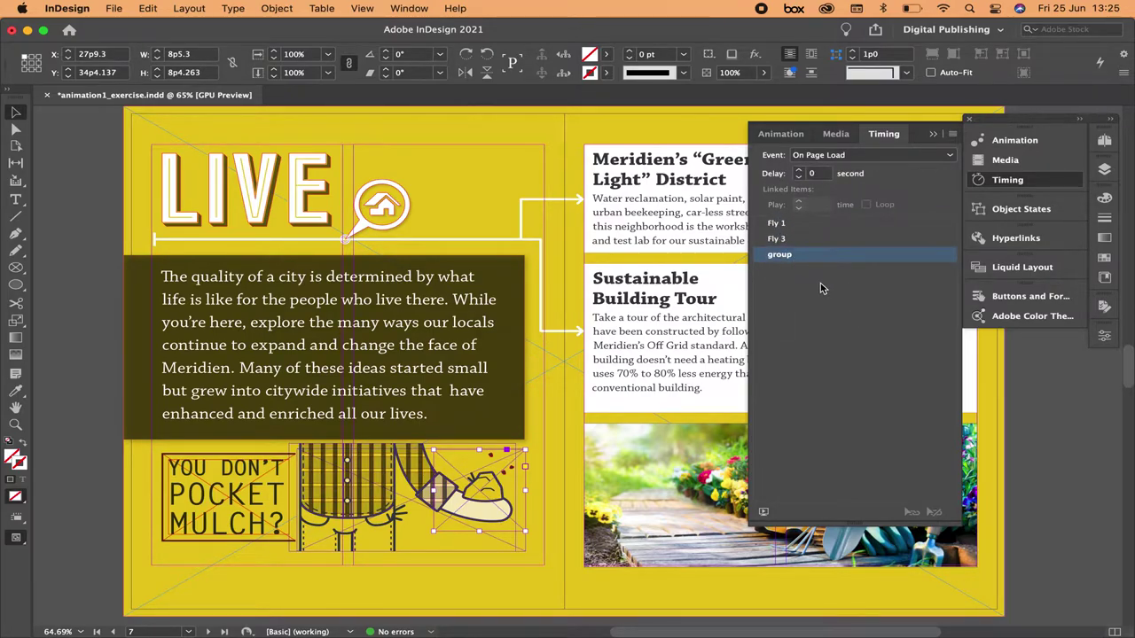
left_click(800, 170)
Select the uppermost fly, Fly 1, and turn on looping for its animation
left_click(543, 457)
left_click(486, 450)
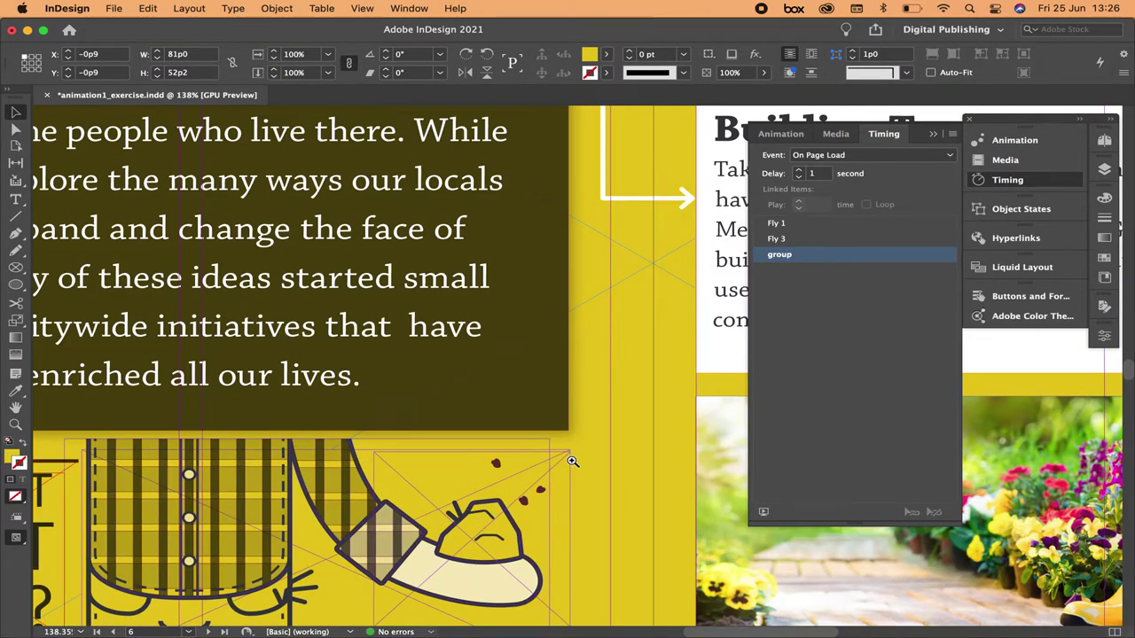
left_click(561, 463)
left_click(465, 466)
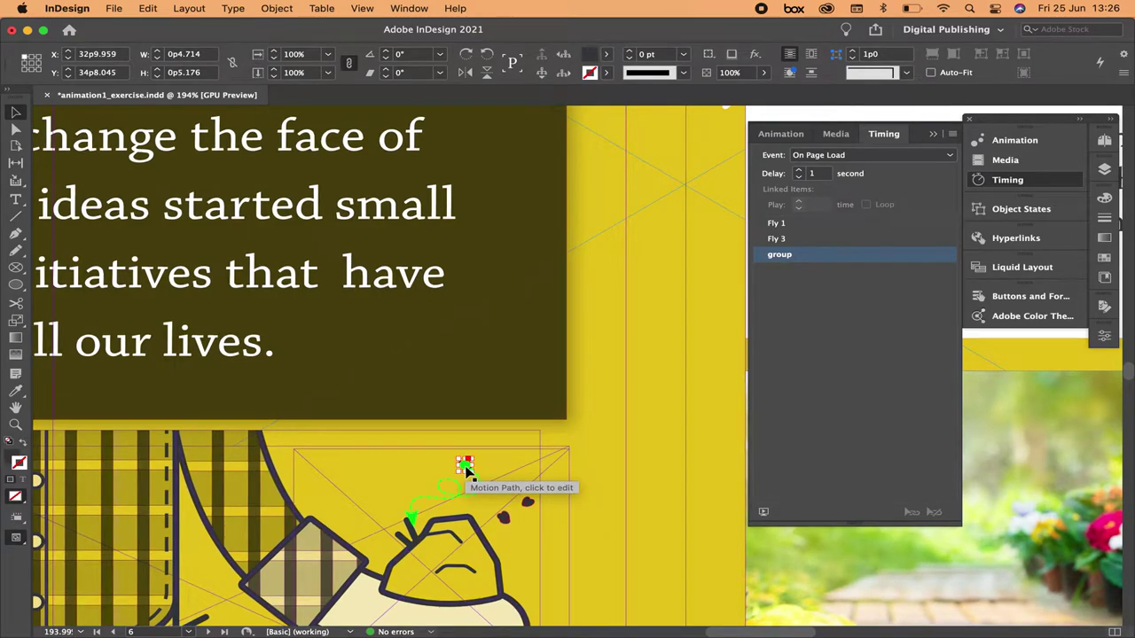
left_click(782, 136)
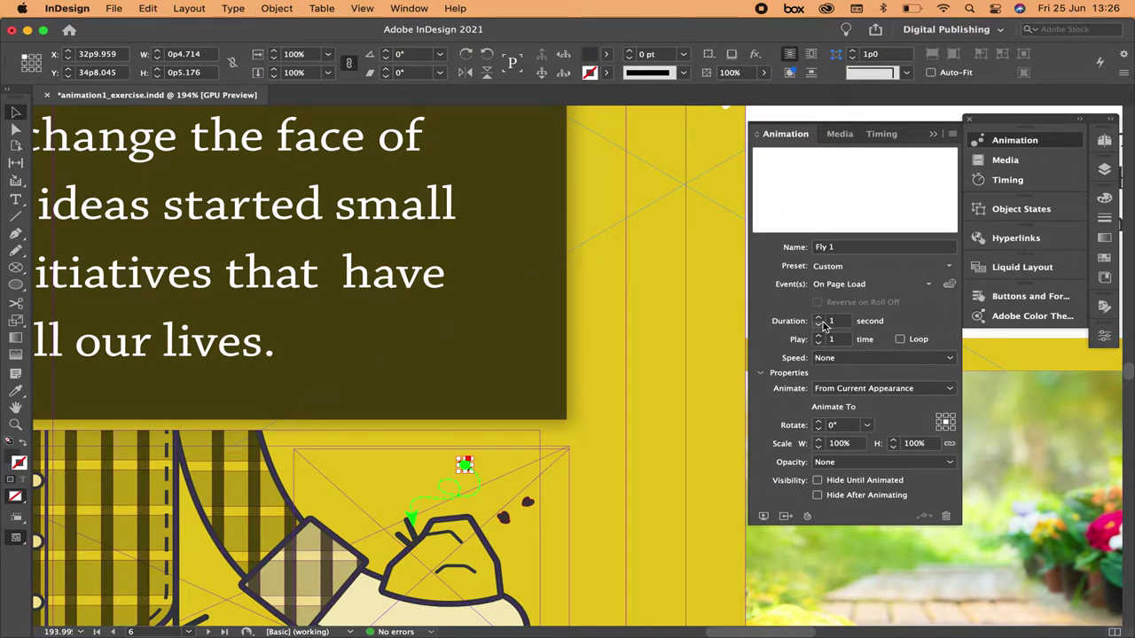
left_click(900, 339)
Turn on looping for the animations of the two right-hand flies, Fly 3 and the grouped fly
left_click(502, 518)
left_click(900, 339)
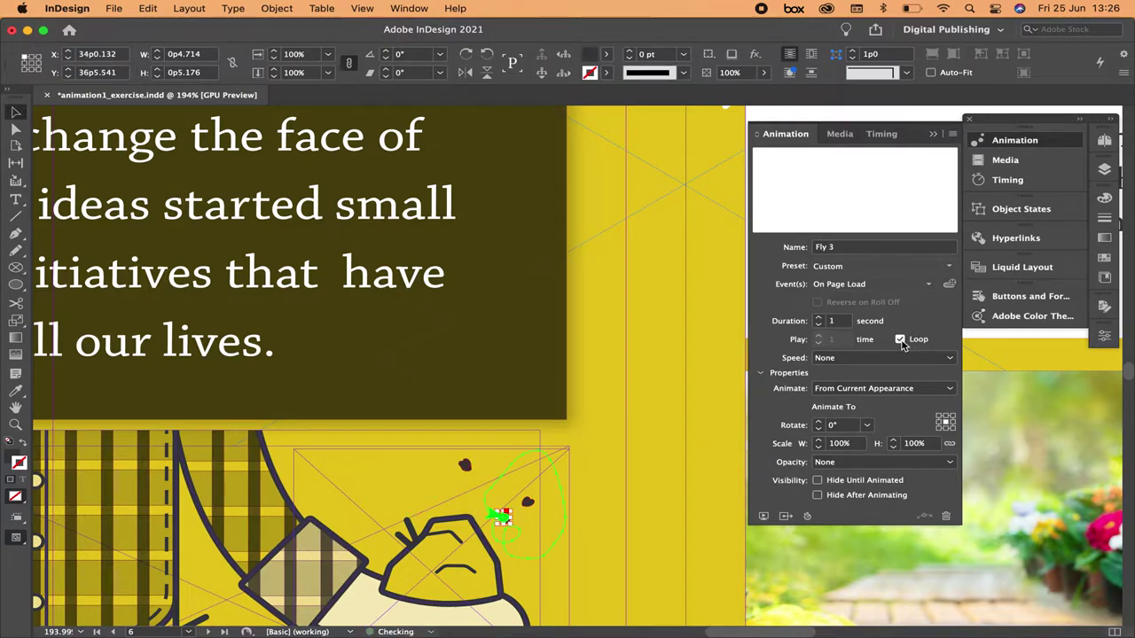
left_click(530, 511)
left_click(900, 339)
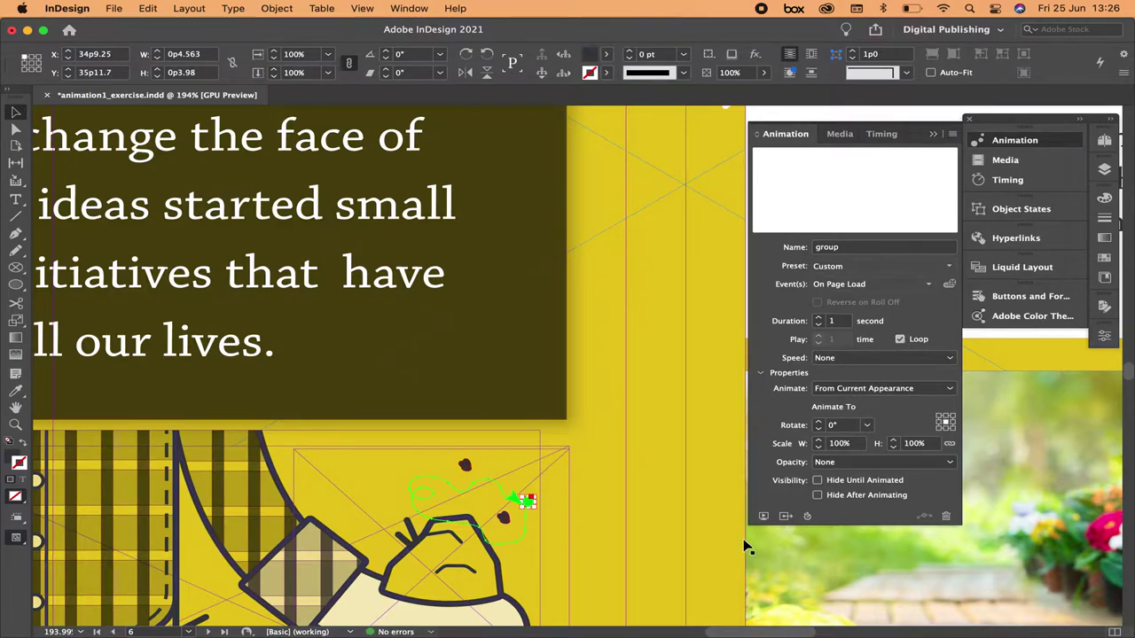
Preview the looping fly animations in the EPUB Interactivity Preview, and close both the preview and the animation settings
left_click(763, 516)
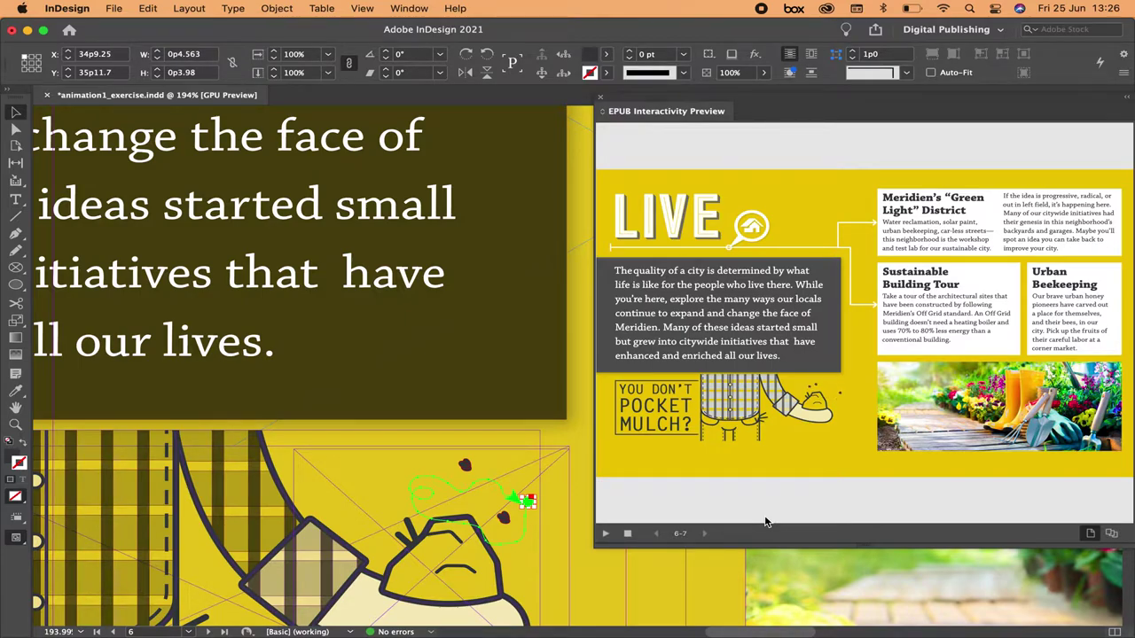
left_click(601, 98)
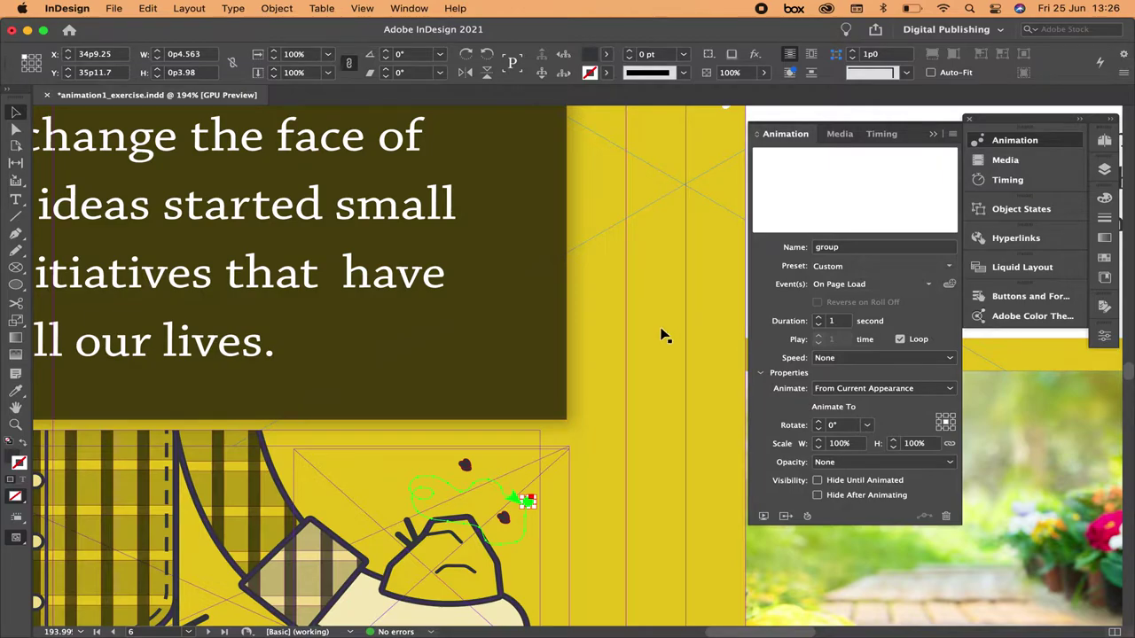
key("super+0")
left_click_drag(674, 401, 463, 375)
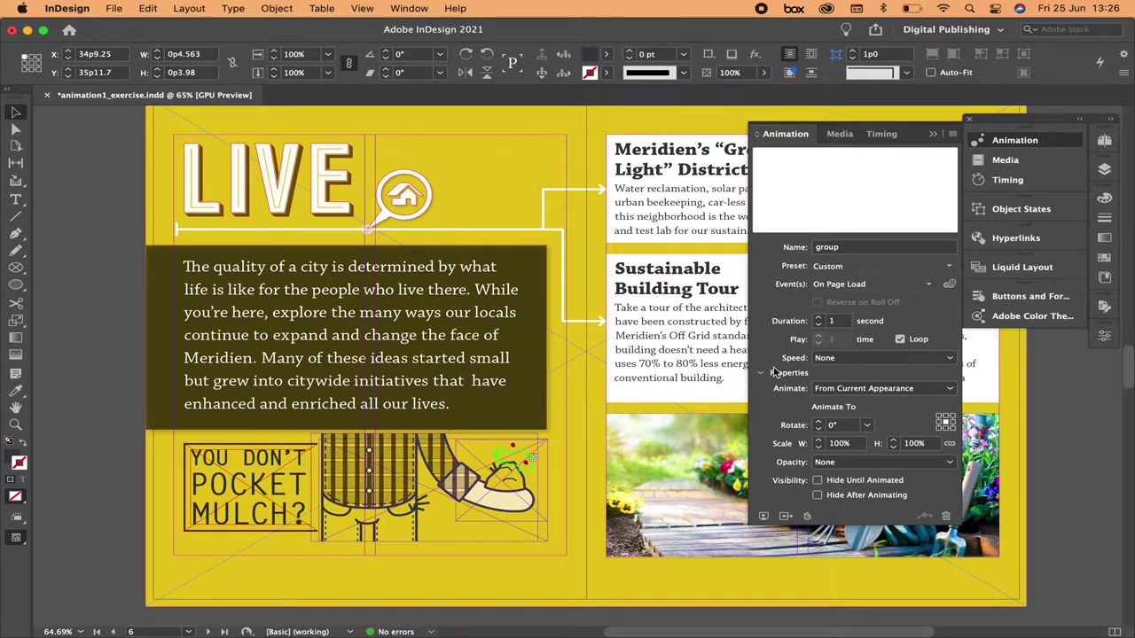
left_click(937, 137)
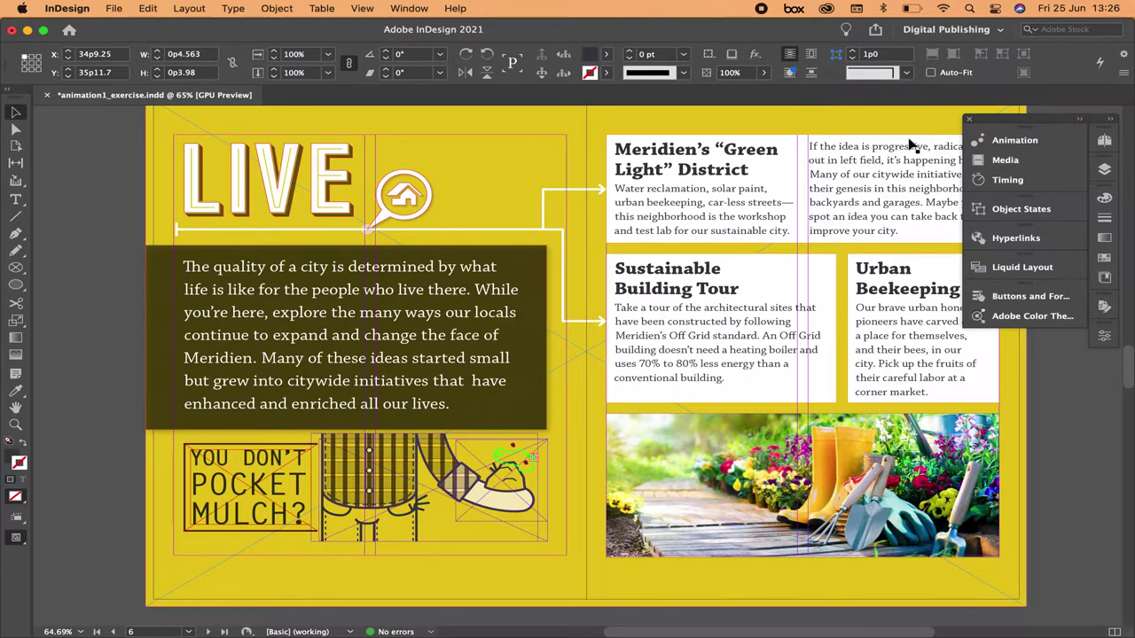
Place the audio file liveSpread_flies.mp3 in the upper-left corner of the LIVE spread, in a frame about 3p6 by 3p4
left_click(125, 10)
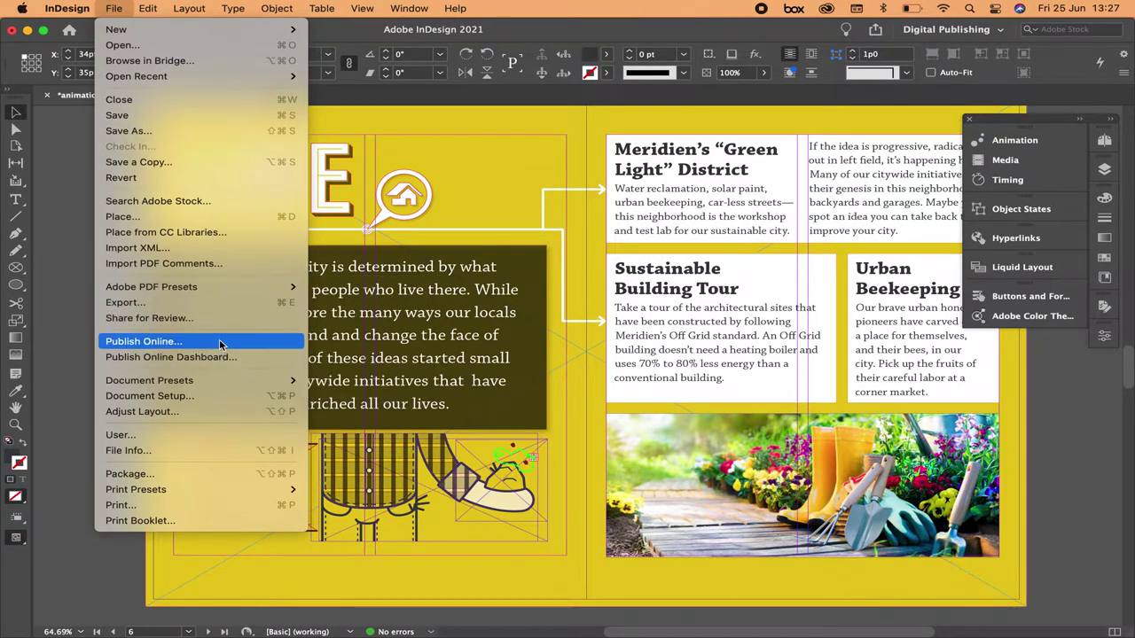
key("Escape")
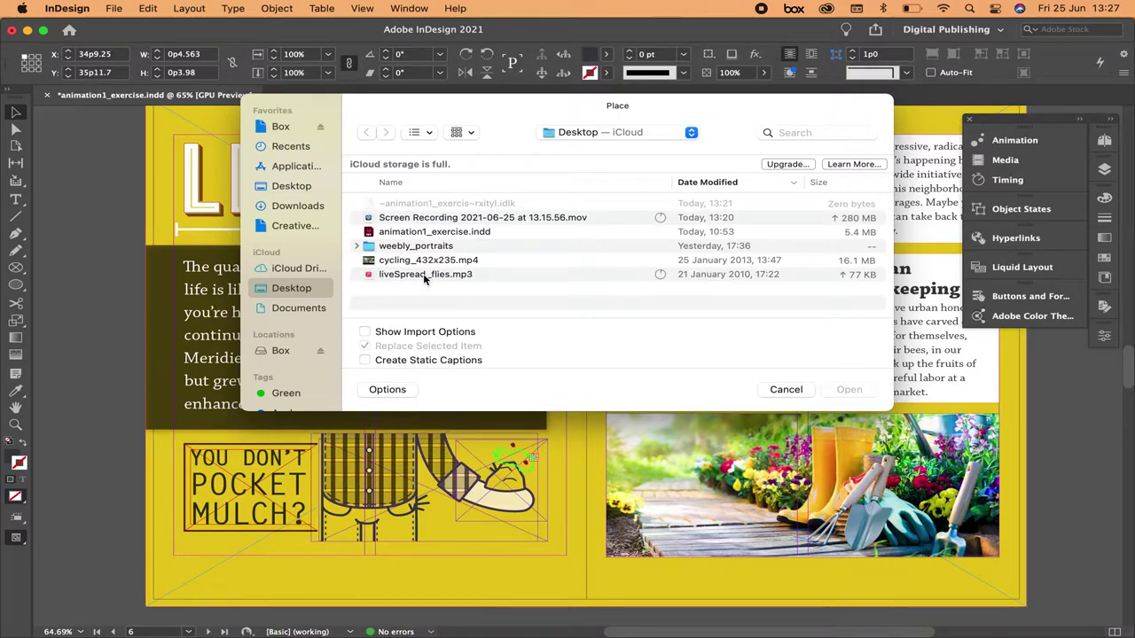
left_click(407, 276)
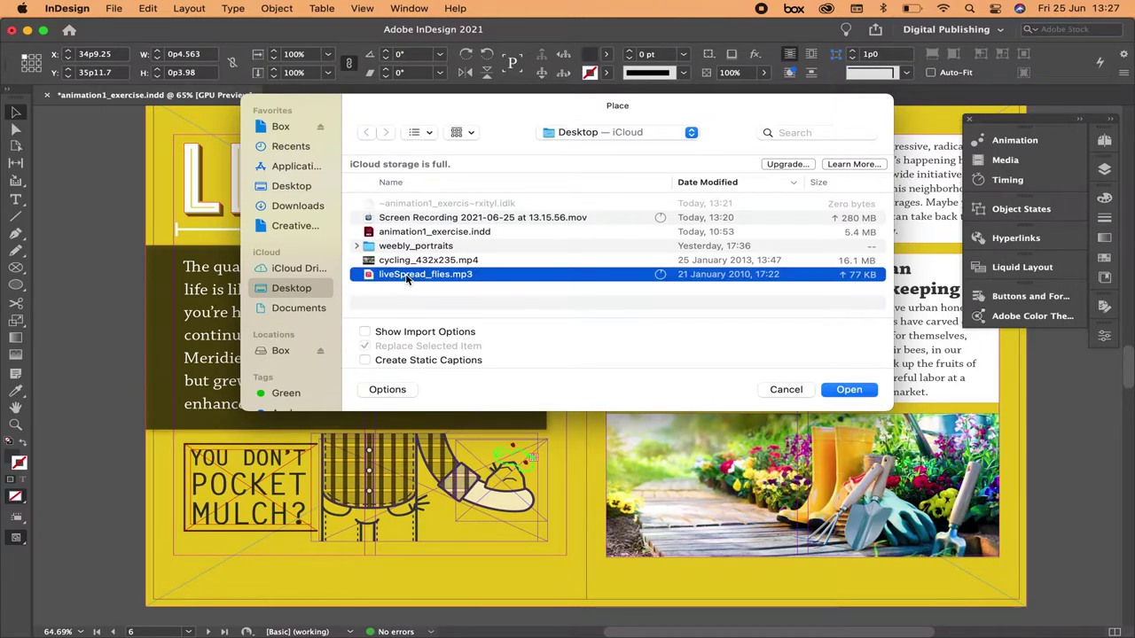
left_click(858, 394)
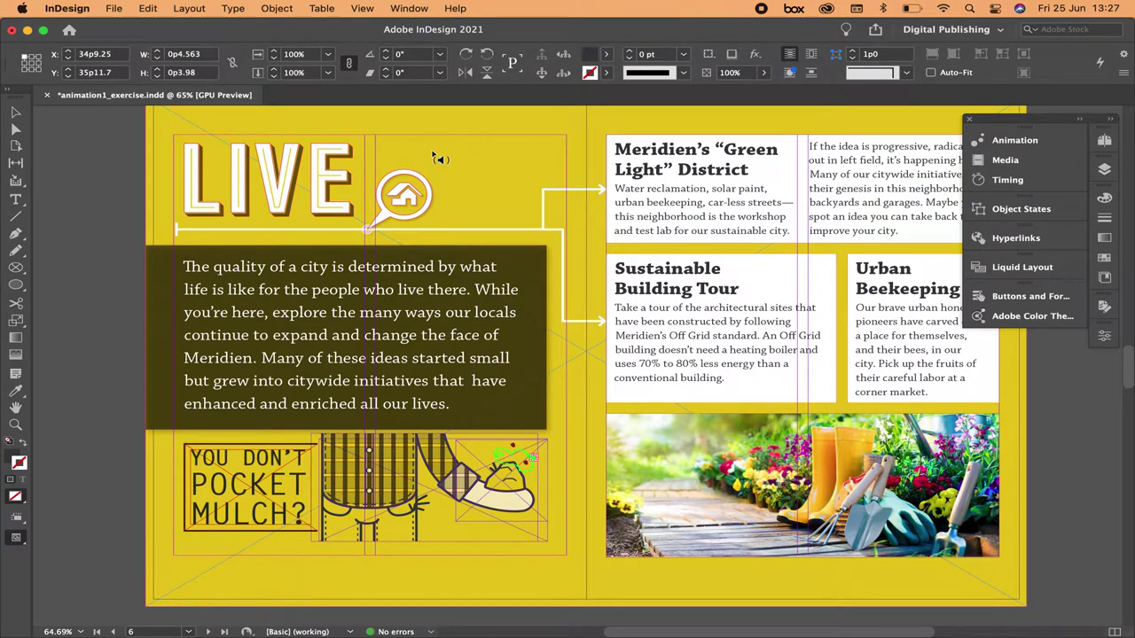
scroll(224, 127, "up", 3)
scroll(224, 128, "left", 3)
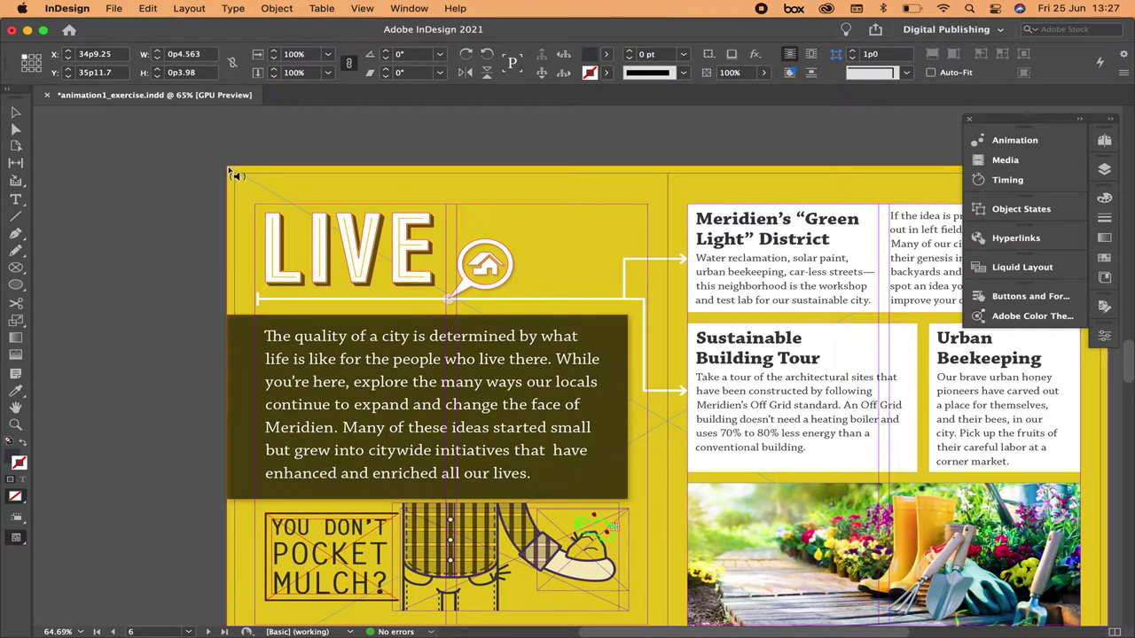
left_click_drag(227, 168, 266, 198)
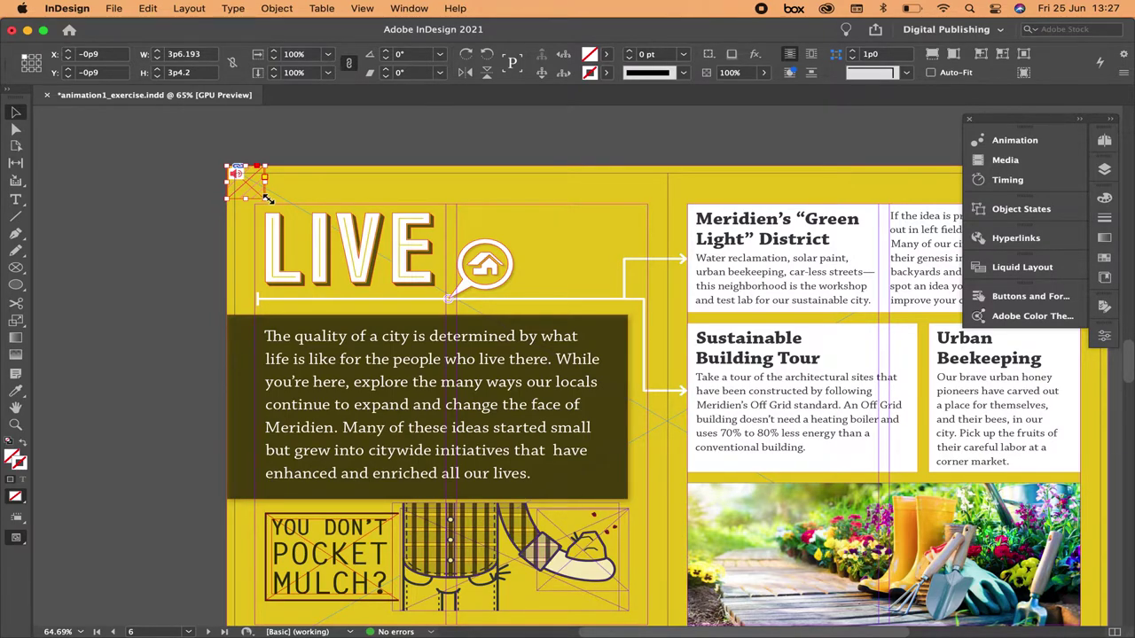
Play back the placed fly sound and turn on Play on Page Load and Stop on Page Turn for it
left_click(1007, 162)
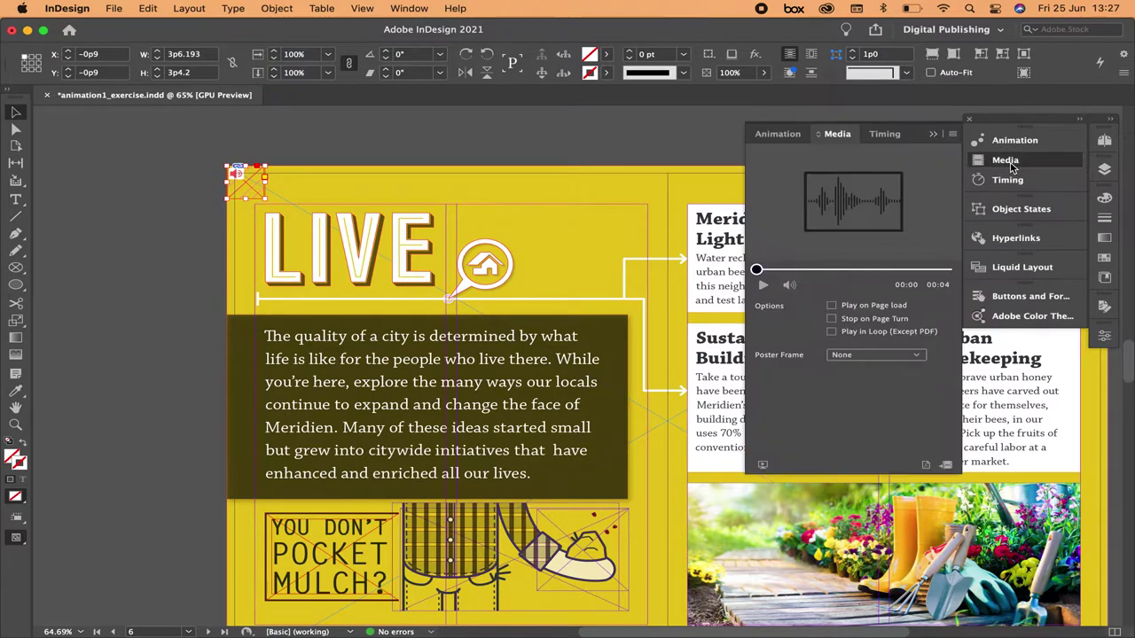
left_click(763, 287)
left_click(832, 306)
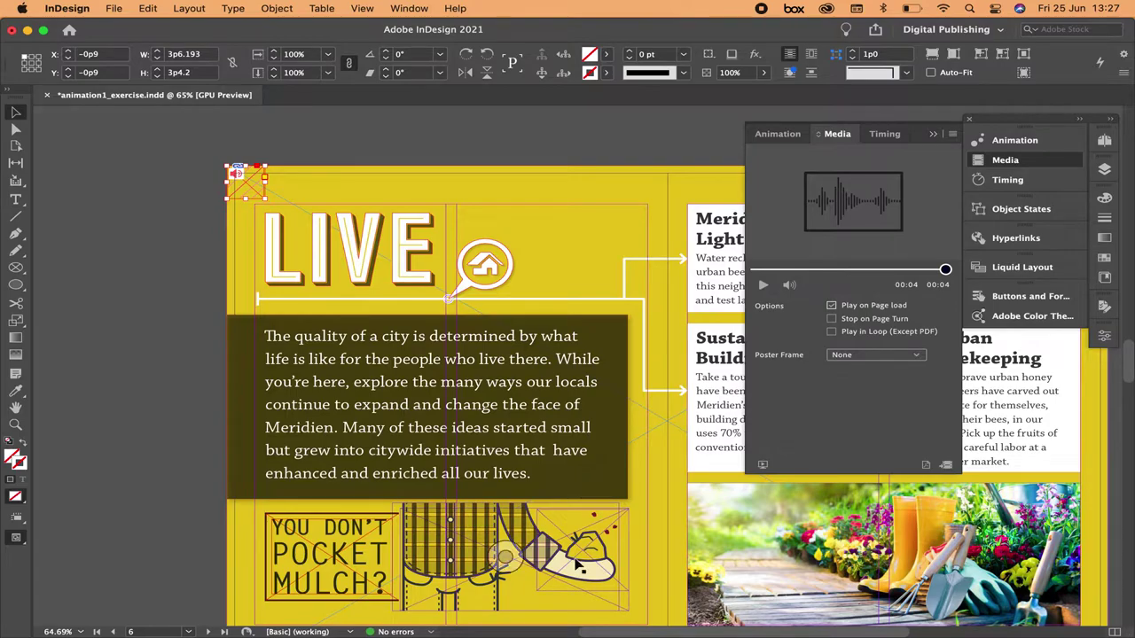
left_click(832, 320)
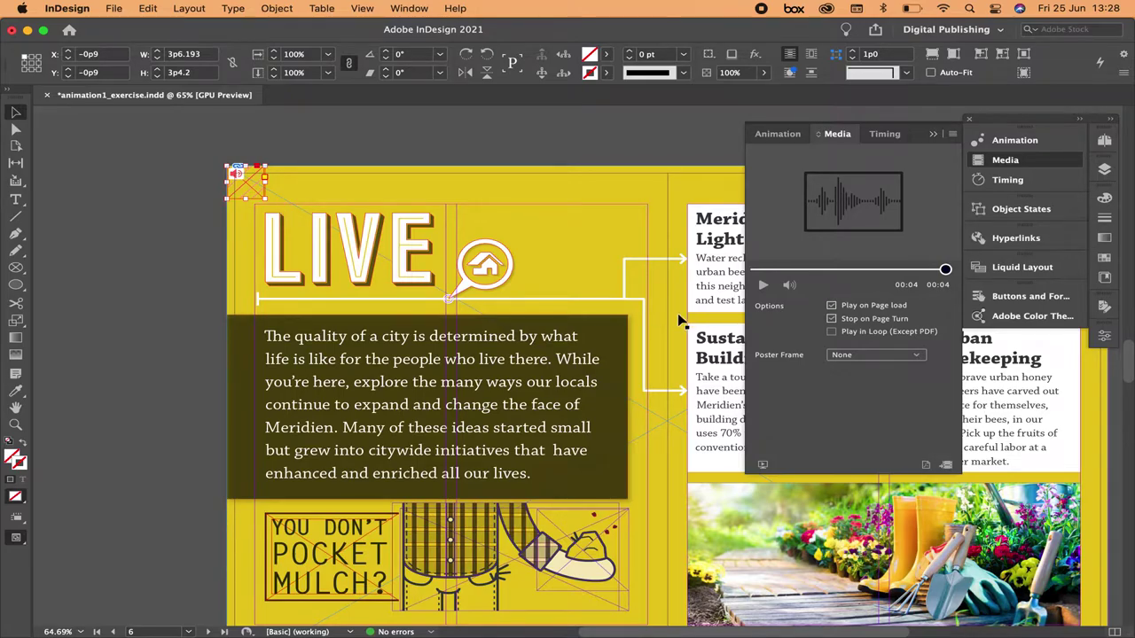
Set the sound's poster frame to Standard, then open the custom poster image choice and cancel it
left_click(849, 354)
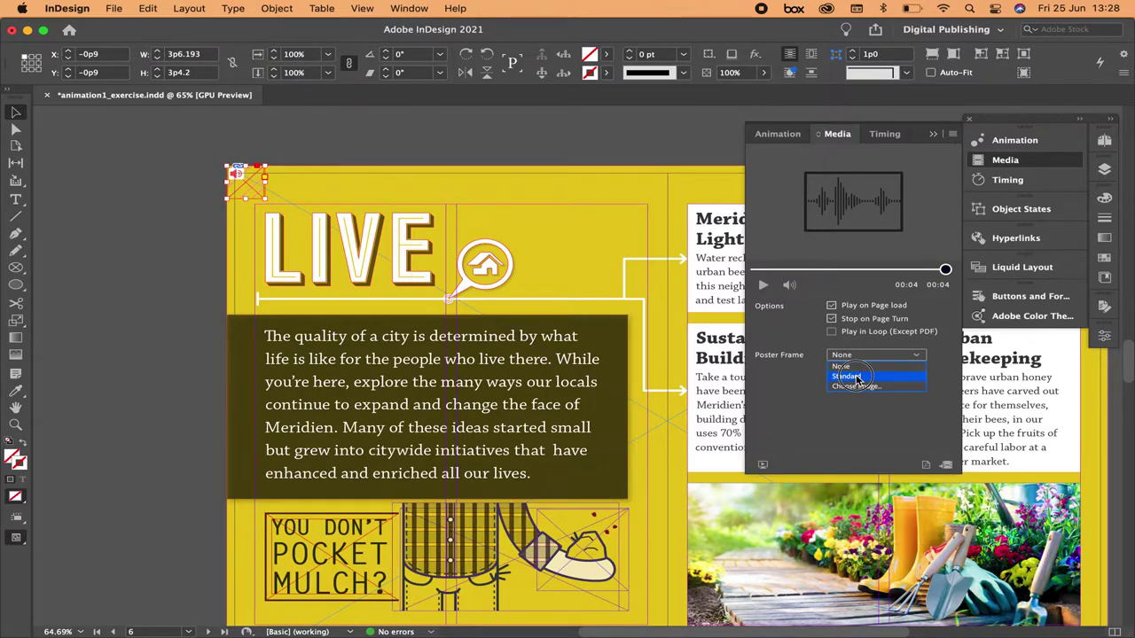
left_click(857, 375)
left_click_drag(216, 156, 248, 182)
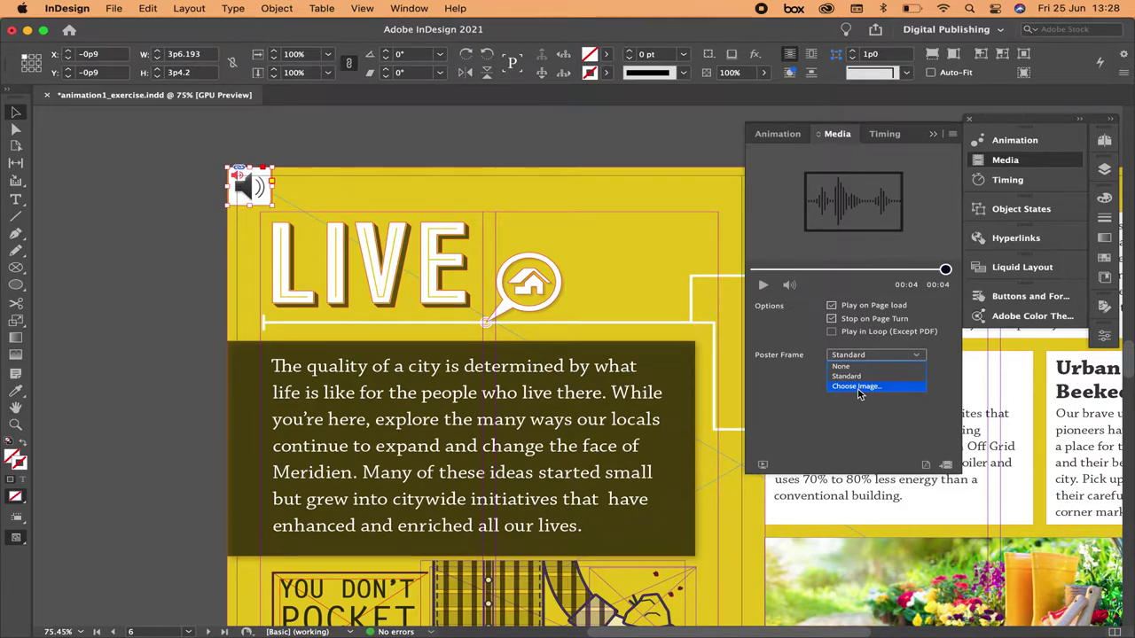
left_click(857, 386)
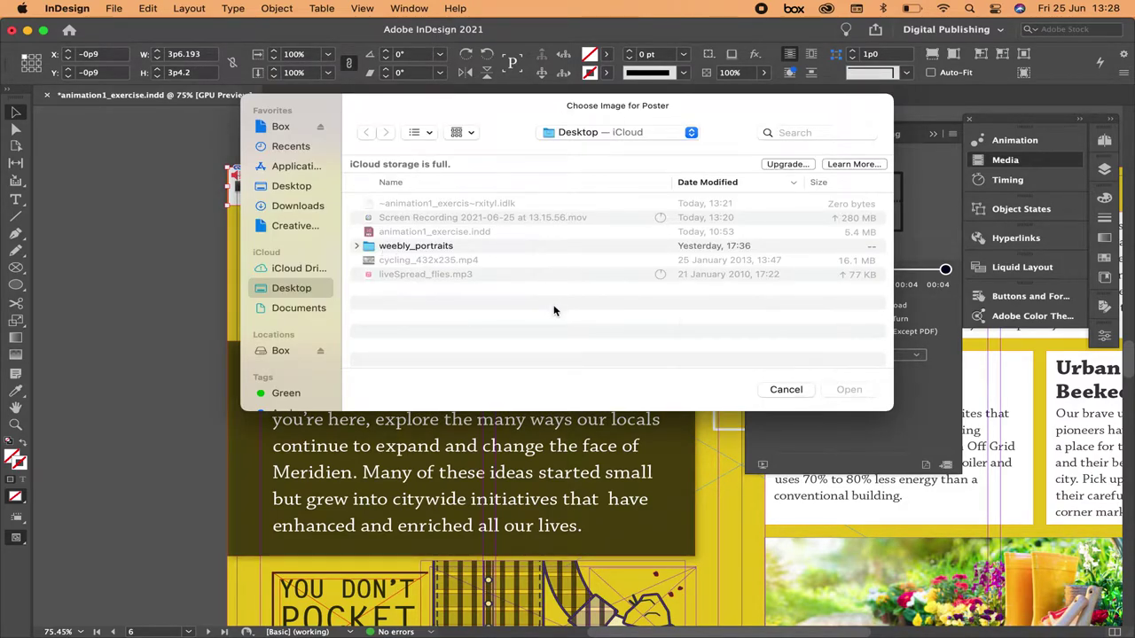
left_click(785, 390)
Place the video cycling_432x235.mp4 at full size on the MOVE spread, at the dark rectangle beneath the Bike-sharing & Bike Lanes text
scroll(452, 241, "down", 2)
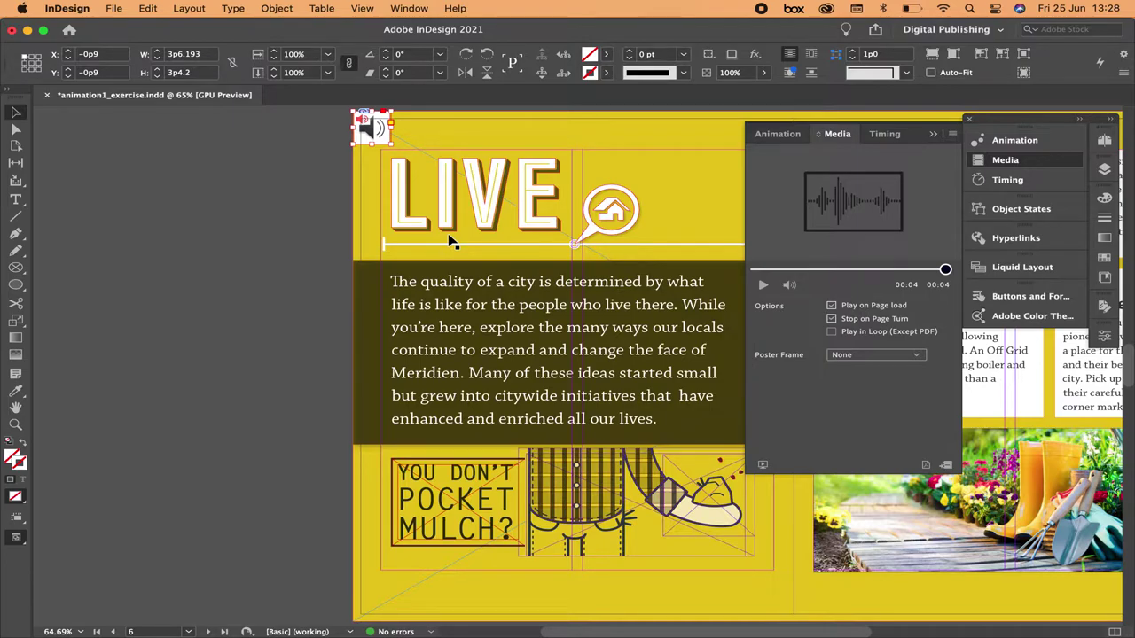
left_click_drag(705, 486, 564, 455)
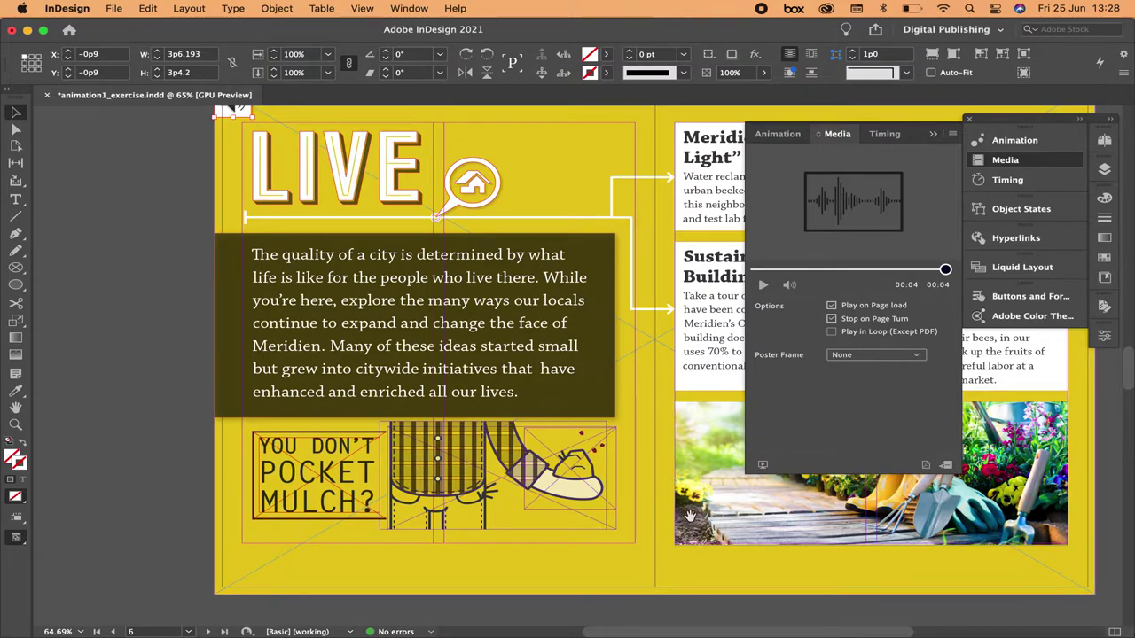
left_click_drag(667, 515, 564, 333)
scroll(563, 334, "down", 15)
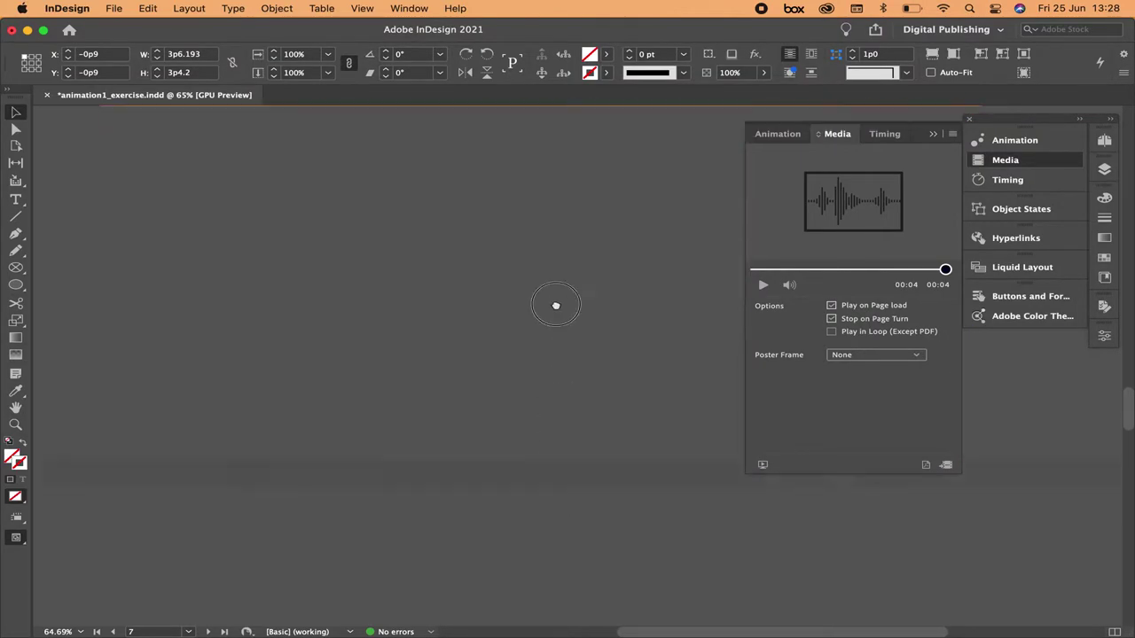
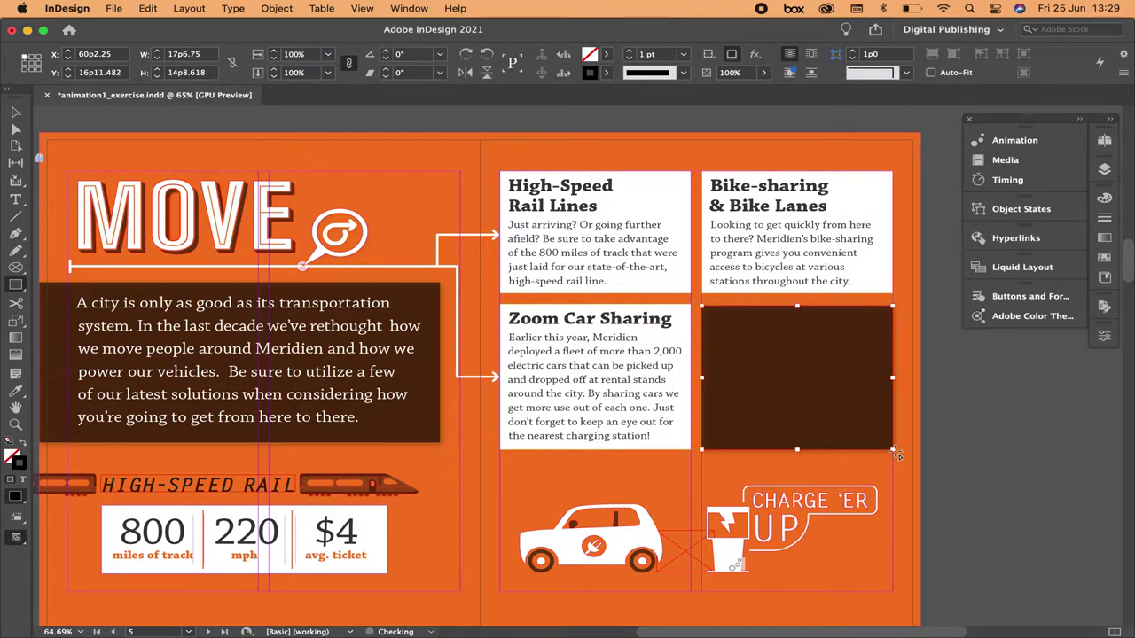
left_click(115, 9)
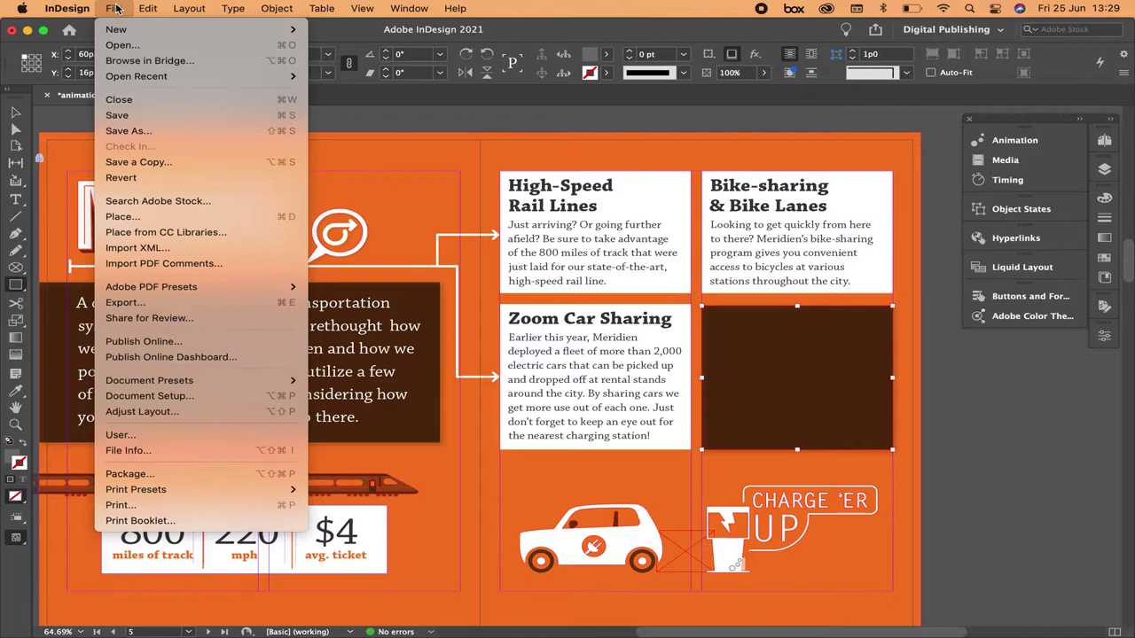
left_click(116, 8)
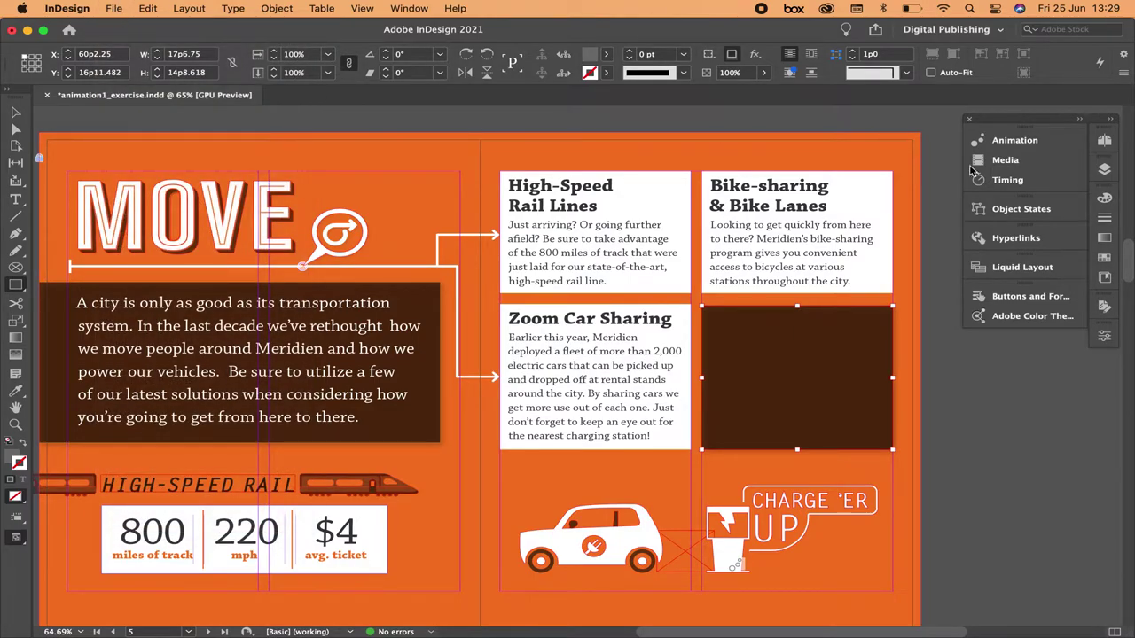
left_click(1020, 163)
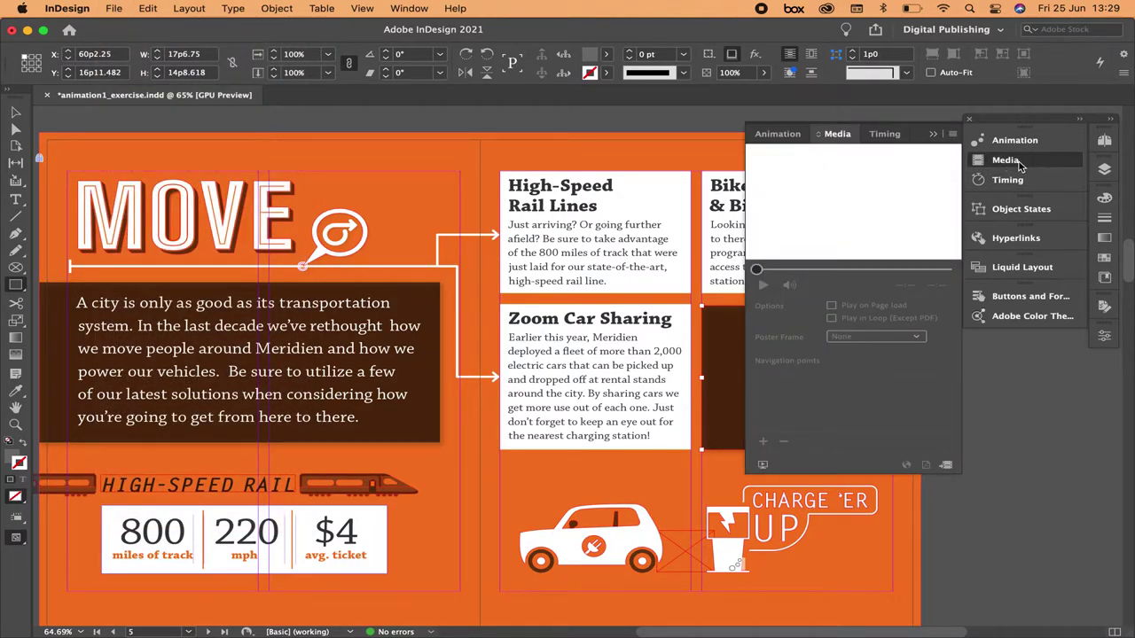
left_click(947, 467)
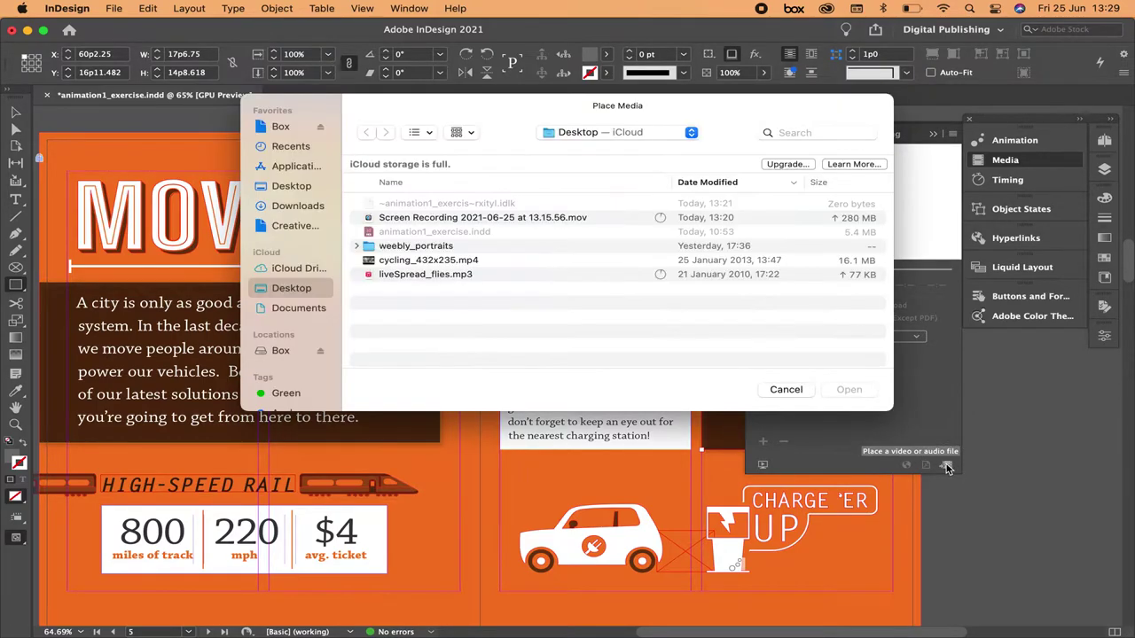
left_click(440, 262)
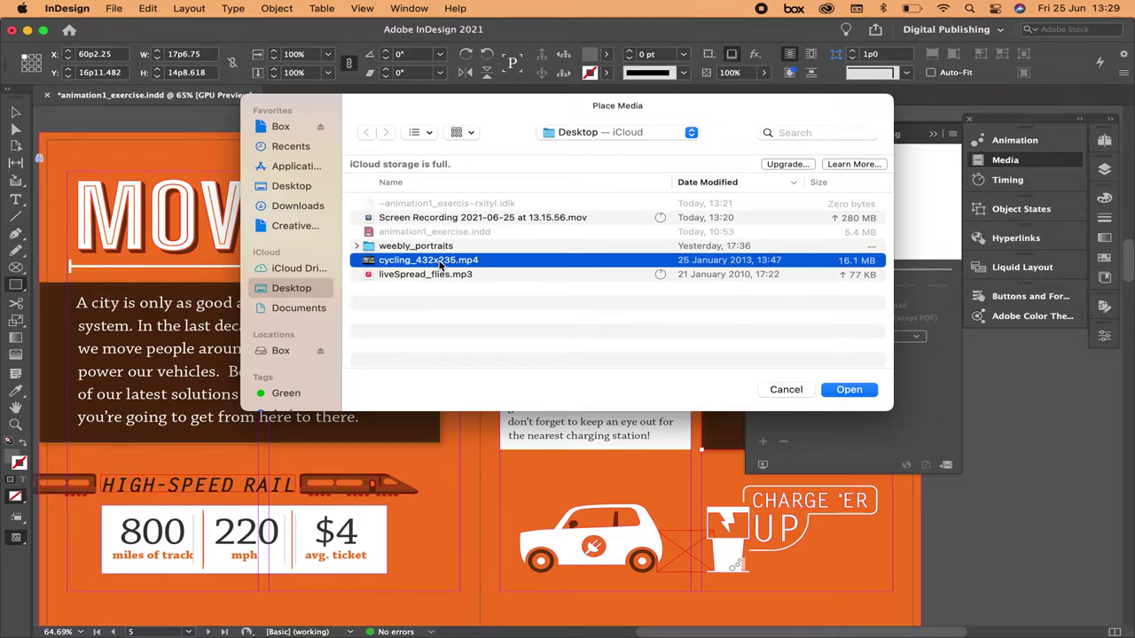
left_click(849, 390)
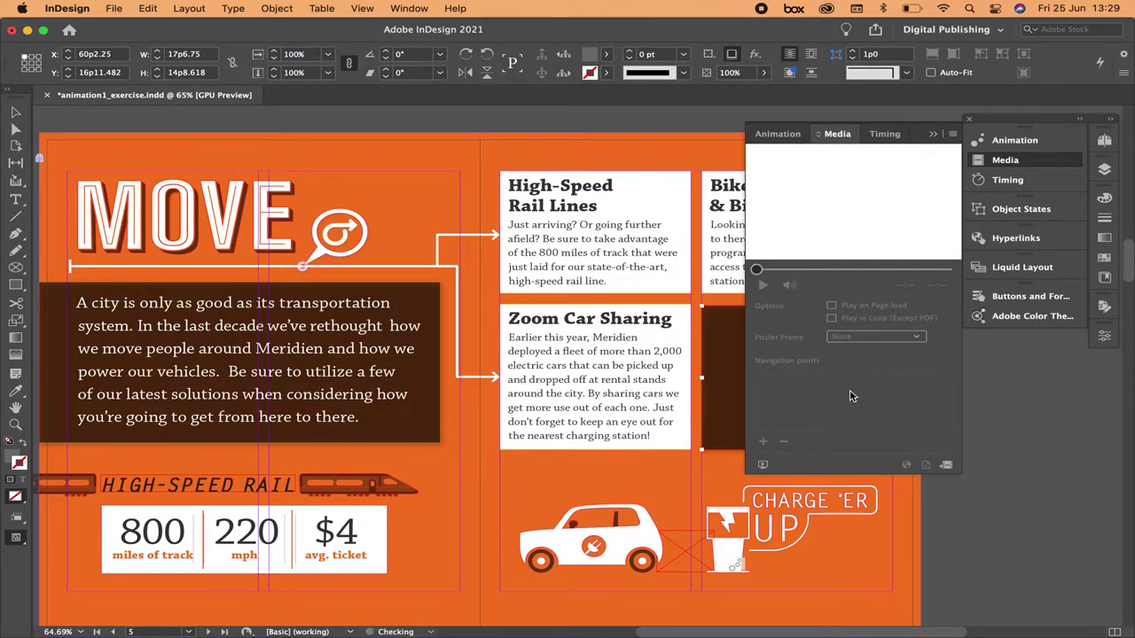
left_click(933, 134)
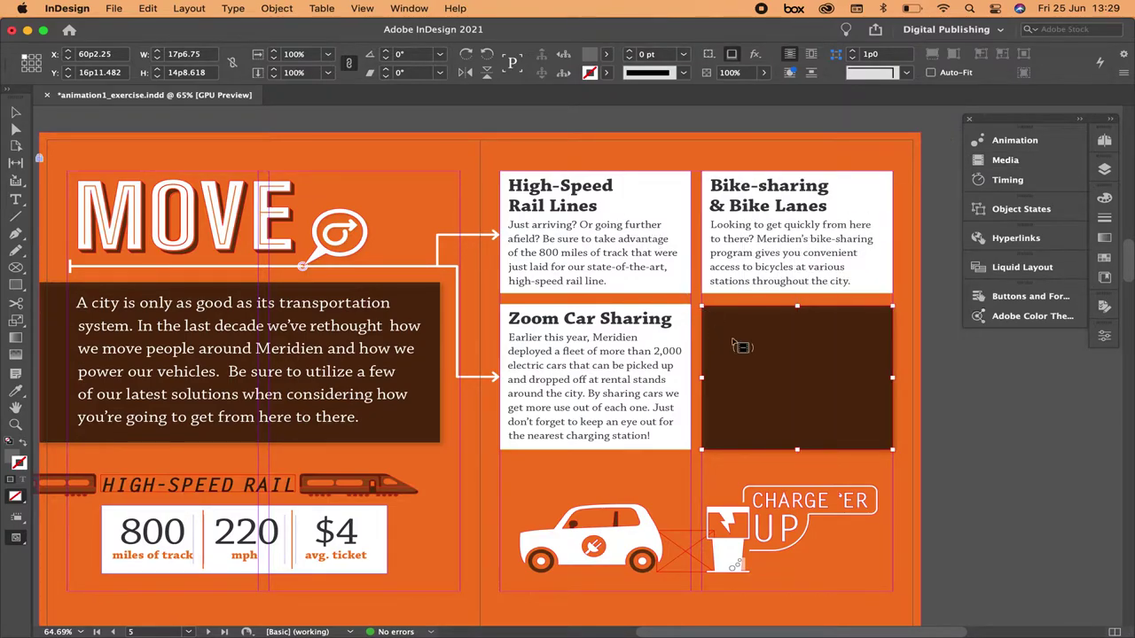
left_click(684, 294)
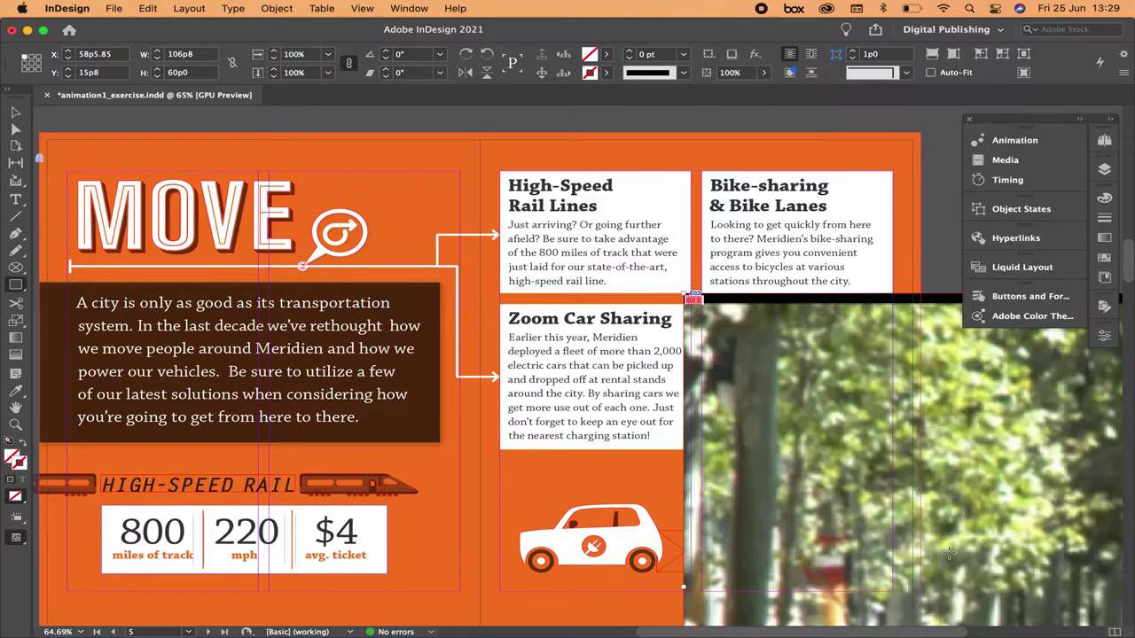
Resize the cycling video to about 75p2 by 42p3 from its lower-left corner, so that it sits beside the MOVE spread
scroll(949, 554, "down", 5)
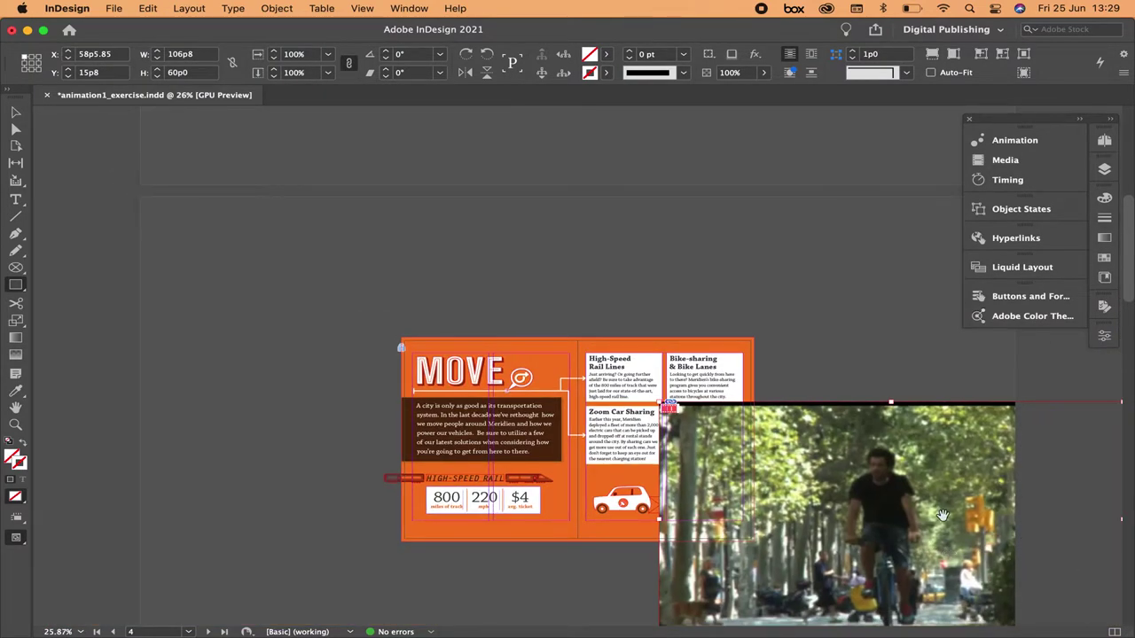
scroll(942, 516, "down", 3)
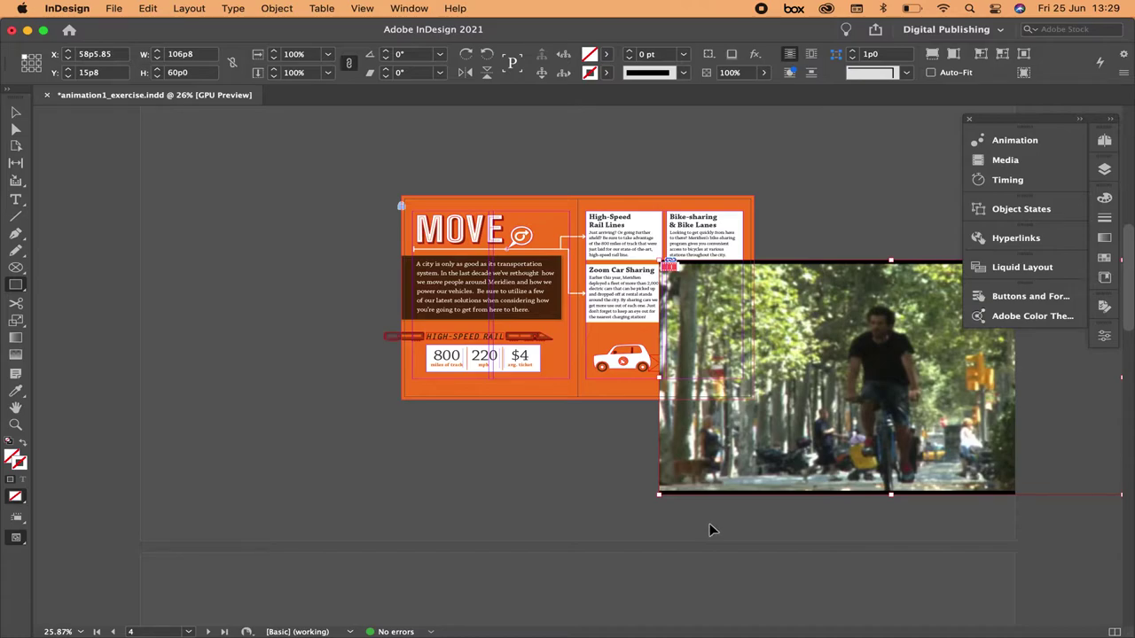
left_click_drag(659, 496, 795, 425)
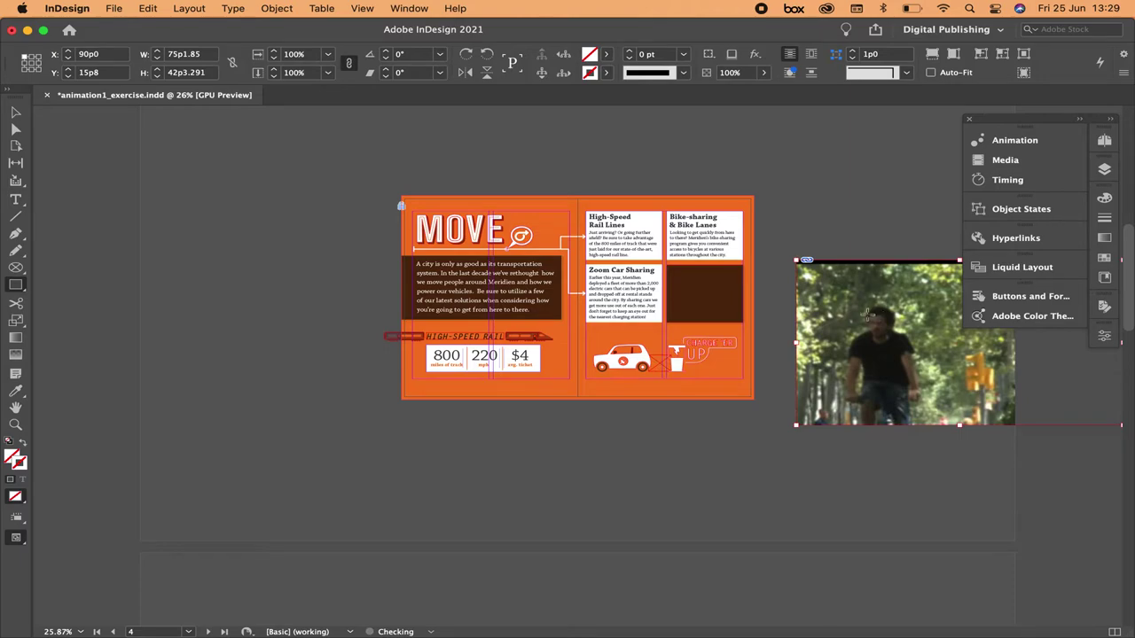
scroll(769, 336, "up", 1)
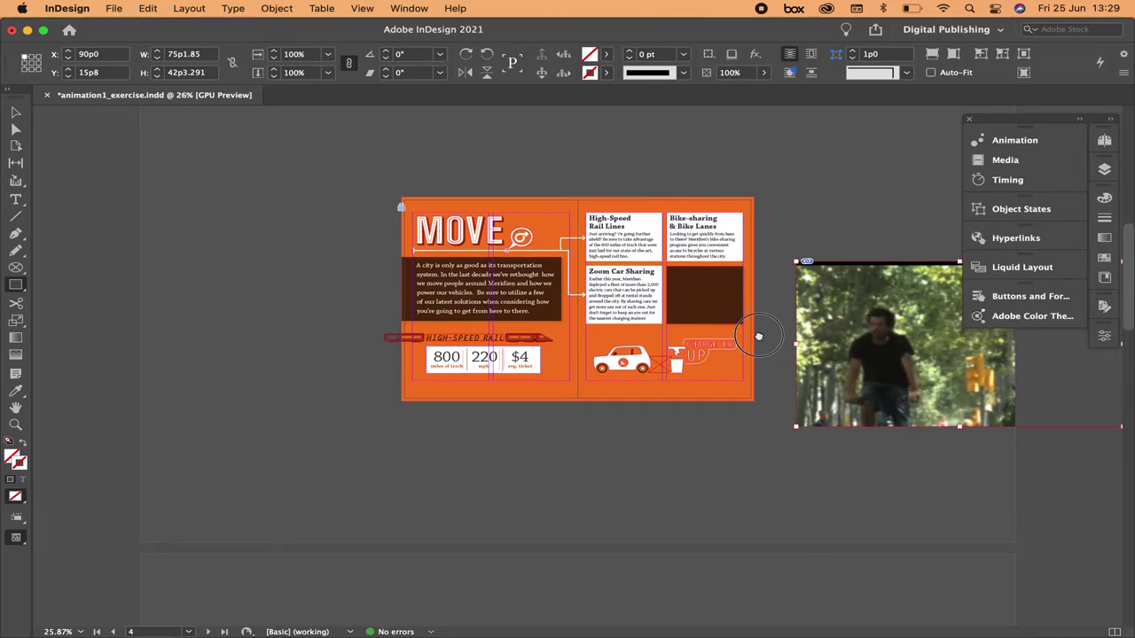
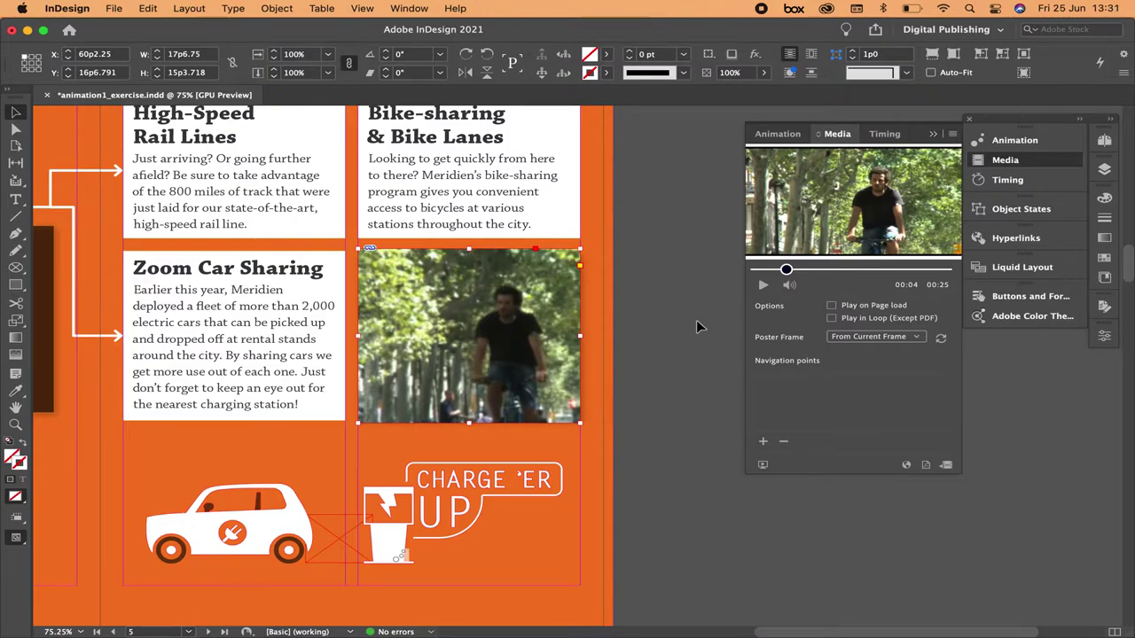
Deselect the cycling video, draw a small circle about 1p8 across centred just below it, and move the circle slightly upward
left_click(934, 135)
left_click(780, 283)
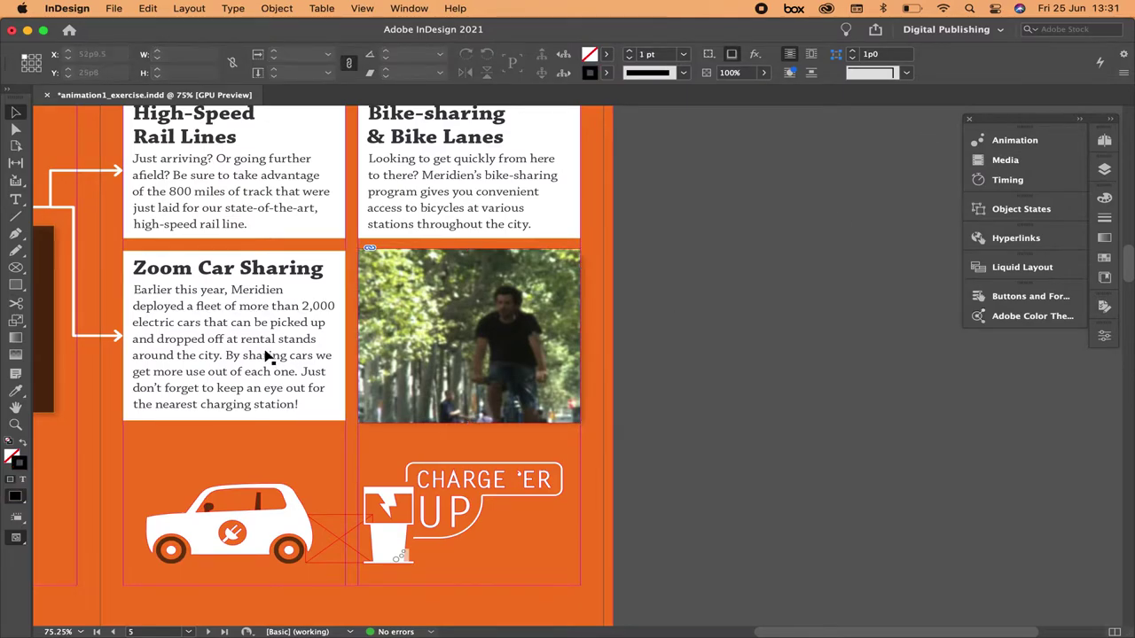
left_click(15, 285)
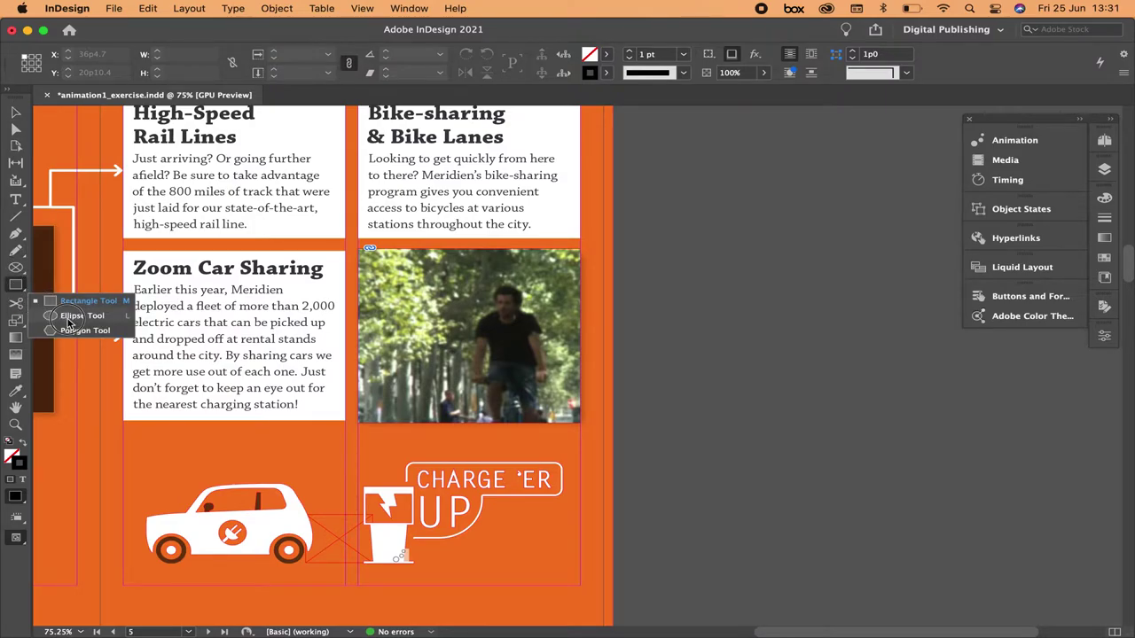
left_click(70, 318)
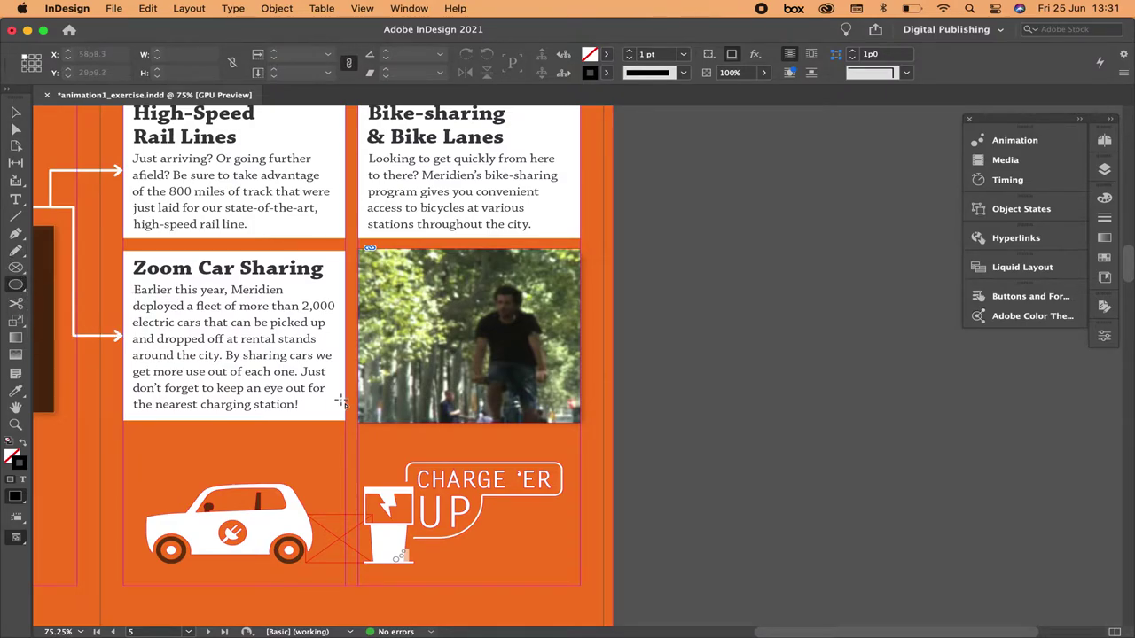
left_click_drag(443, 421, 501, 461)
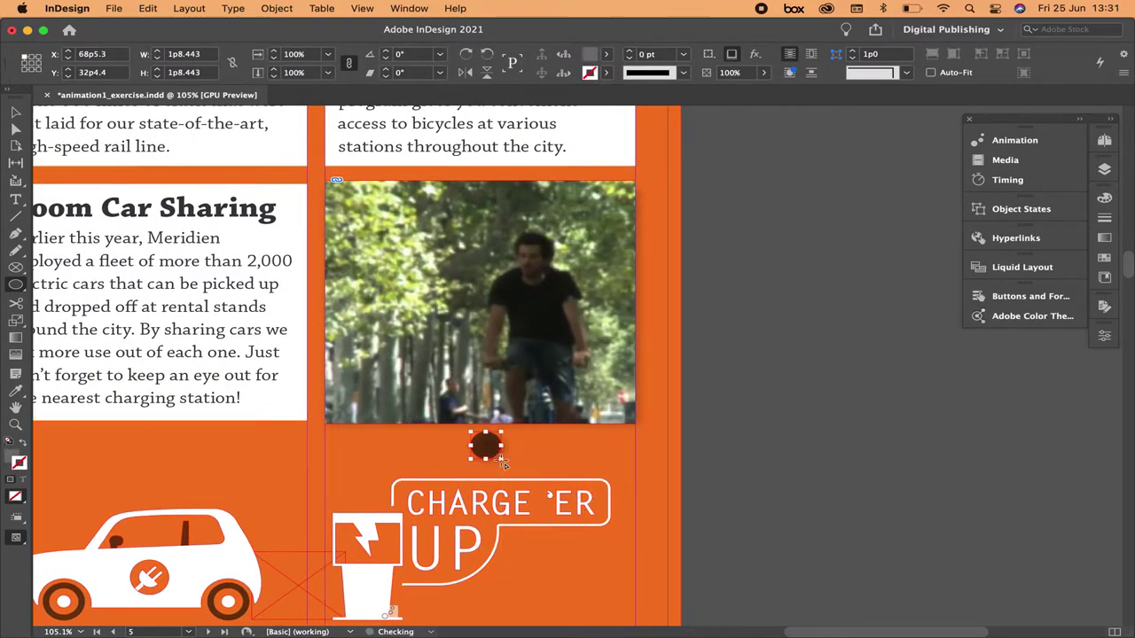
left_click(15, 112)
left_click(701, 388)
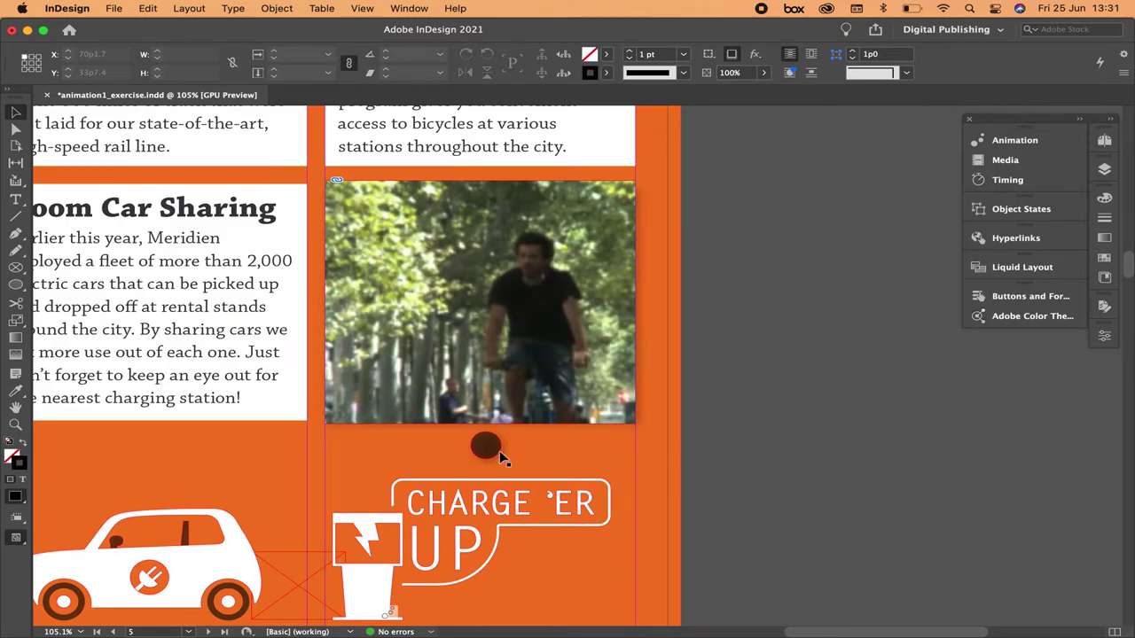
left_click_drag(486, 449, 480, 444)
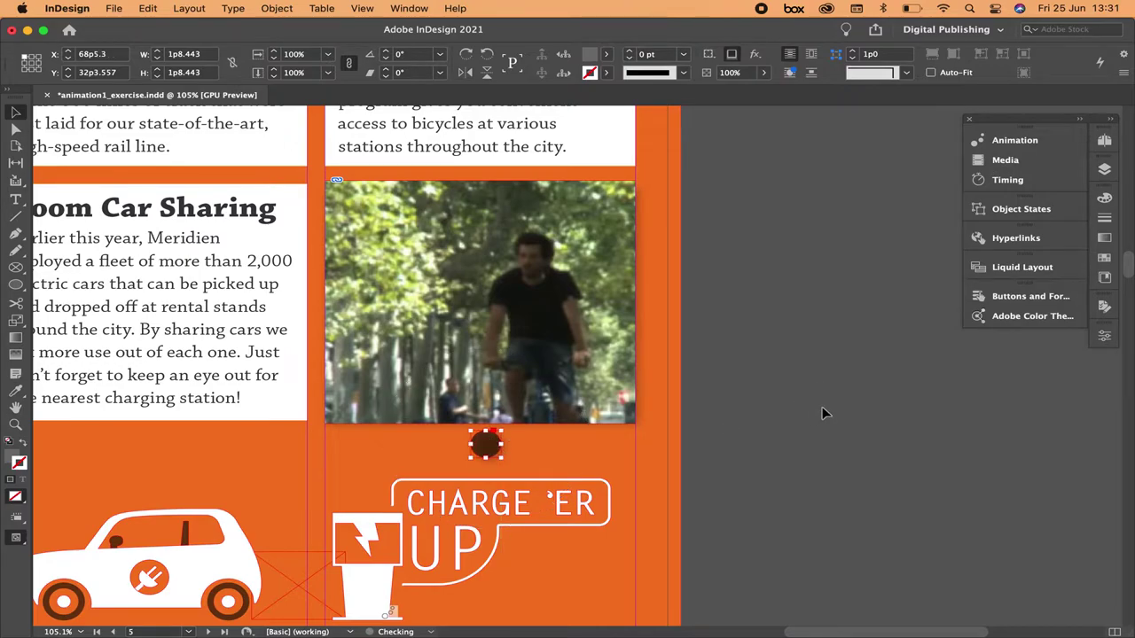
Convert the small circle below the cycling video into a button named play, with On Click as its event
left_click(819, 408)
left_click(486, 446)
left_click(1018, 300)
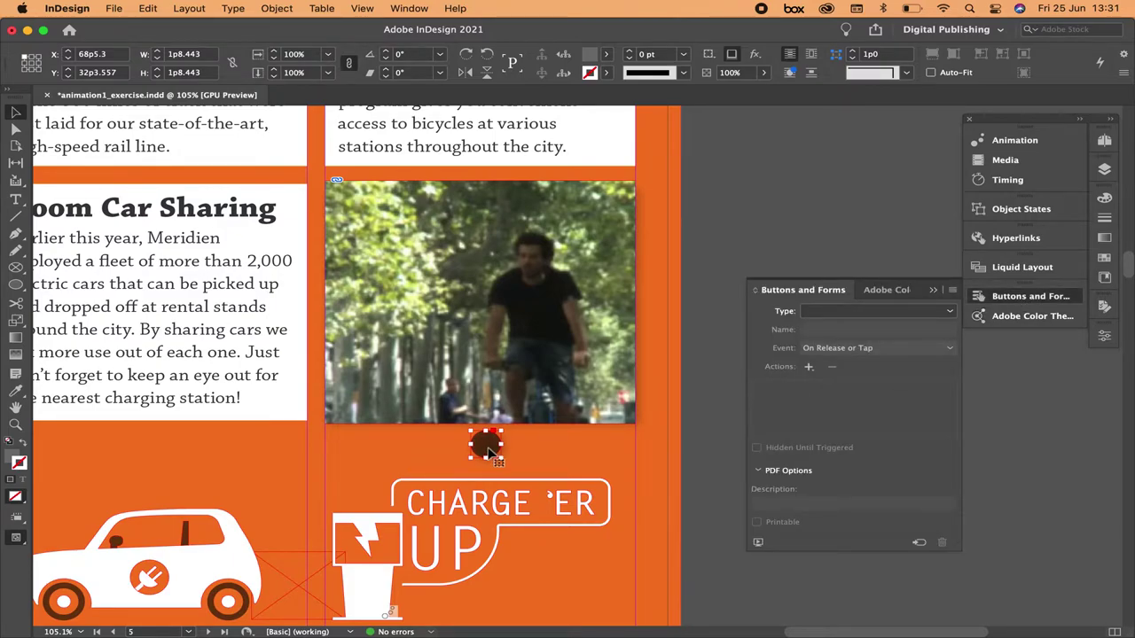
left_click(889, 311)
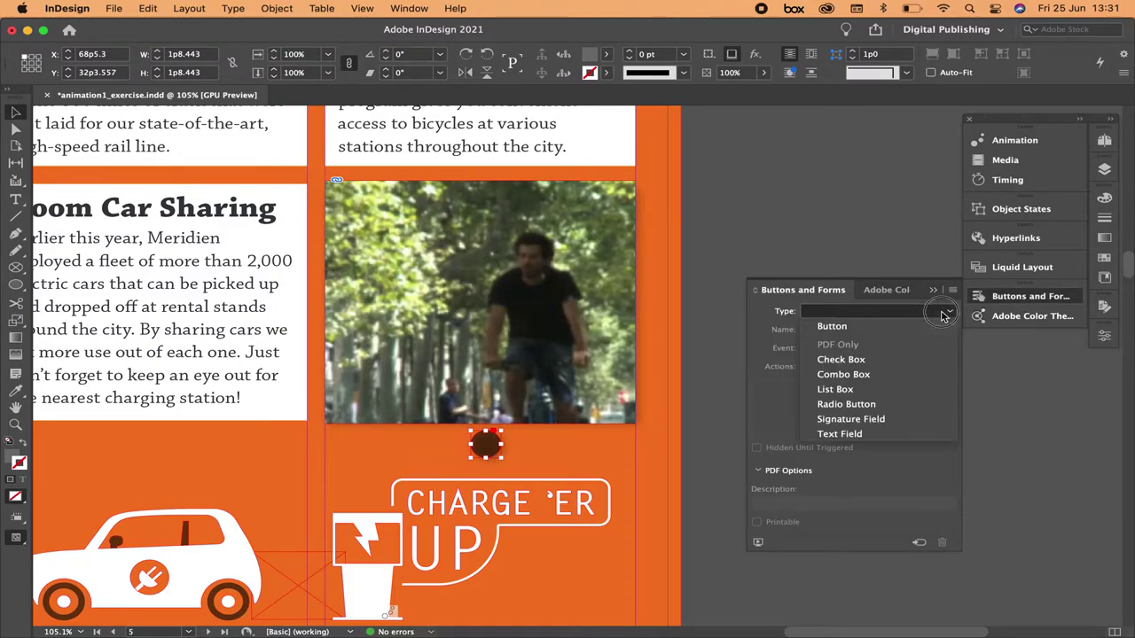
left_click(898, 327)
left_click(801, 329)
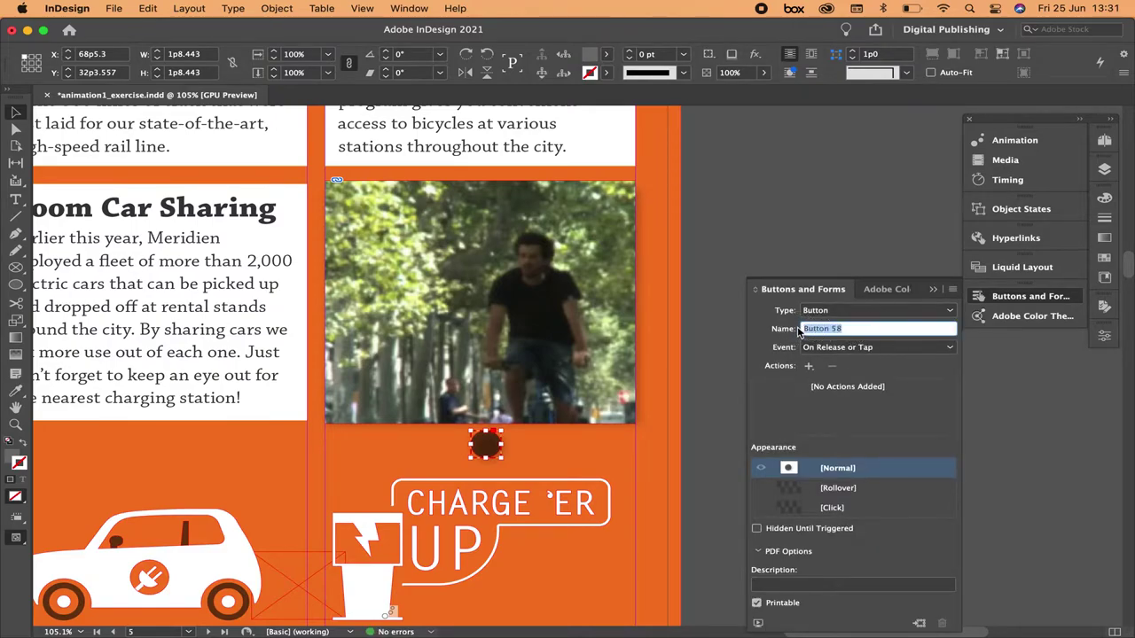
type("play")
left_click(857, 349)
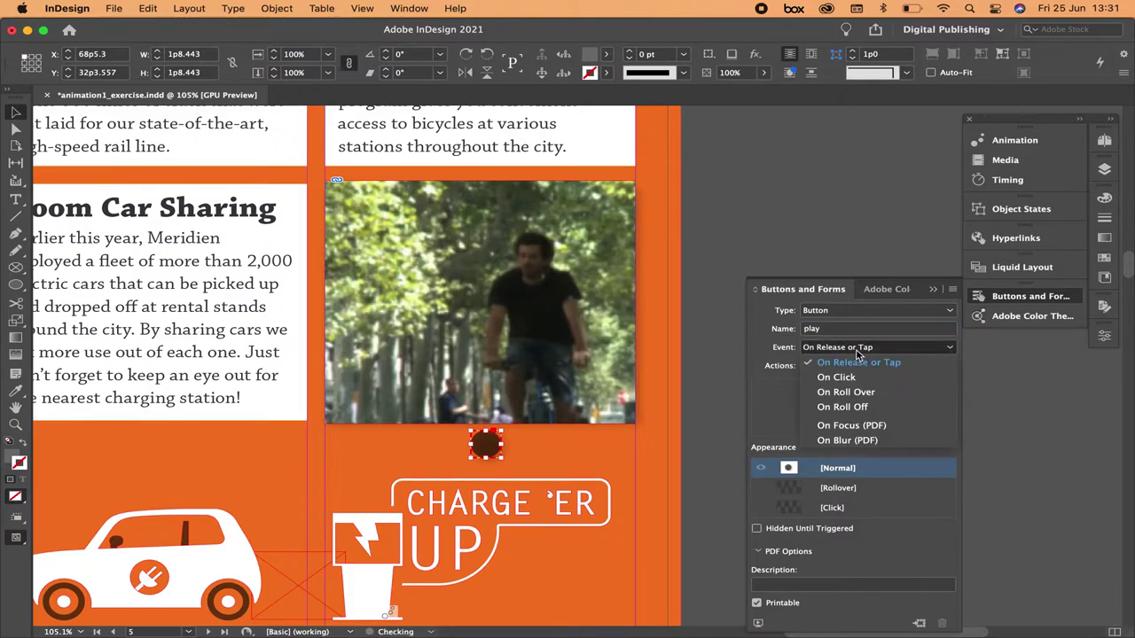
left_click(855, 378)
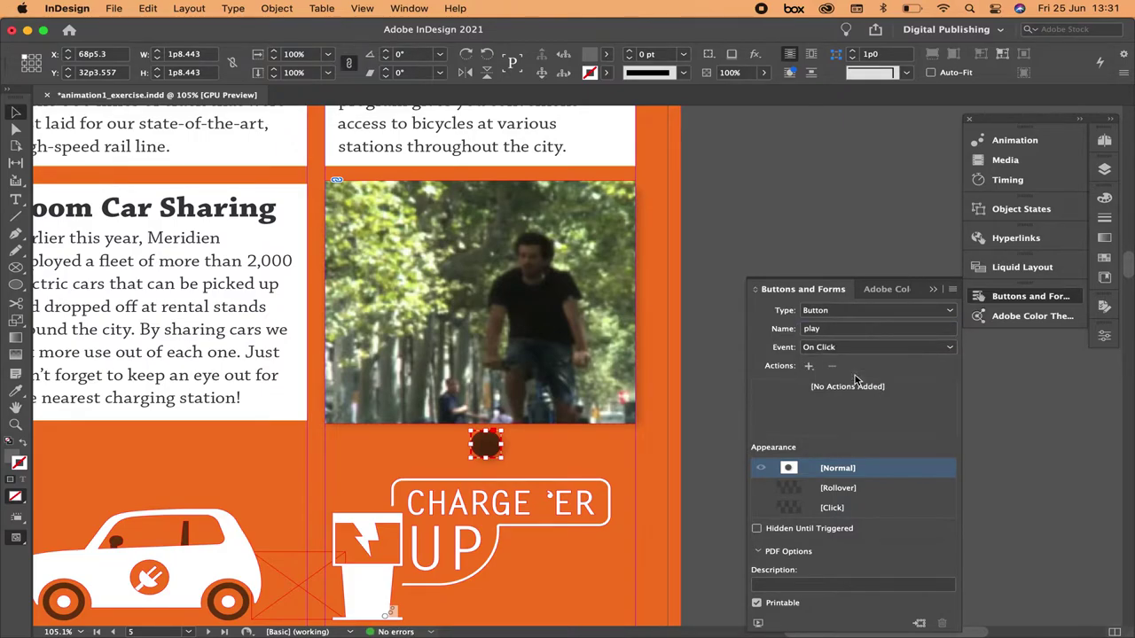
Add a Video action to the play button that targets cycling_432x235.mp4 with the Play option
left_click(810, 368)
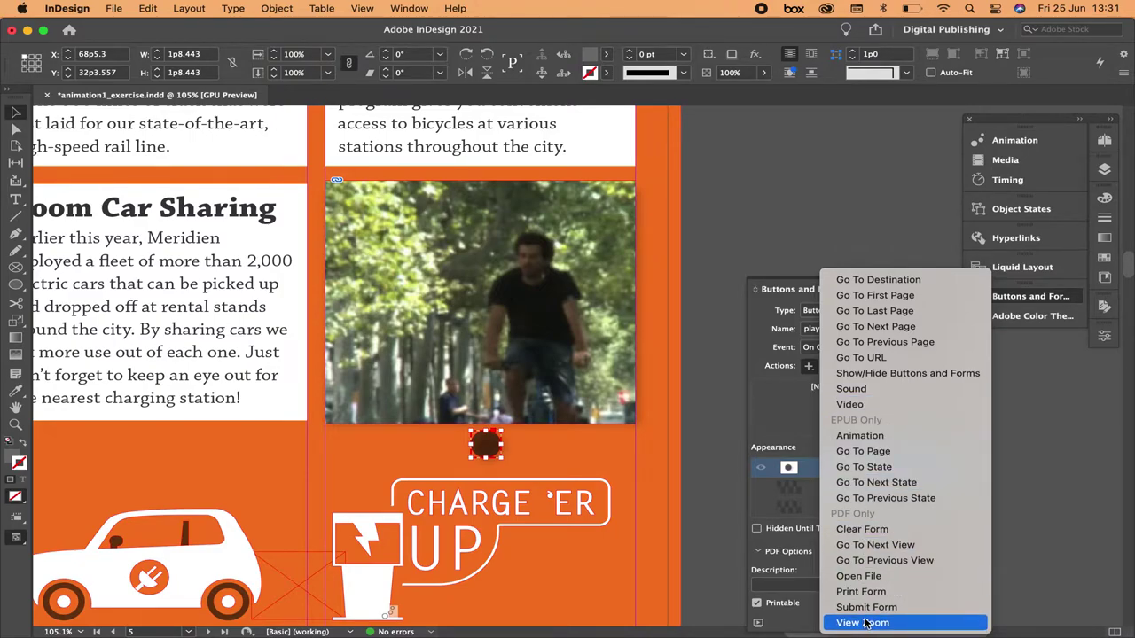
left_click(871, 407)
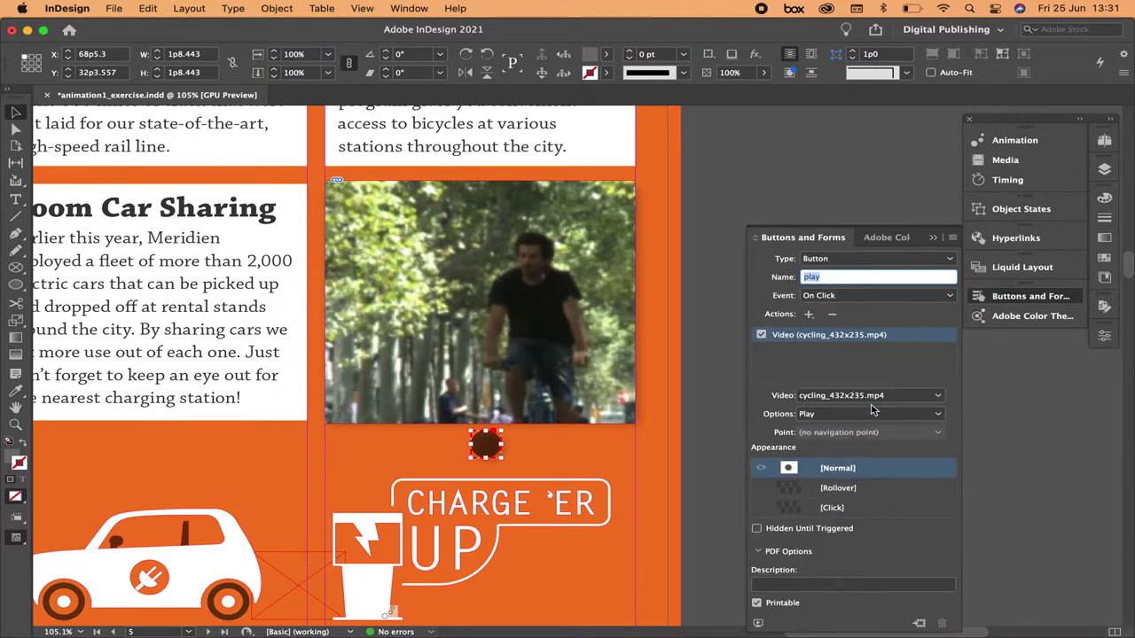
left_click(814, 415)
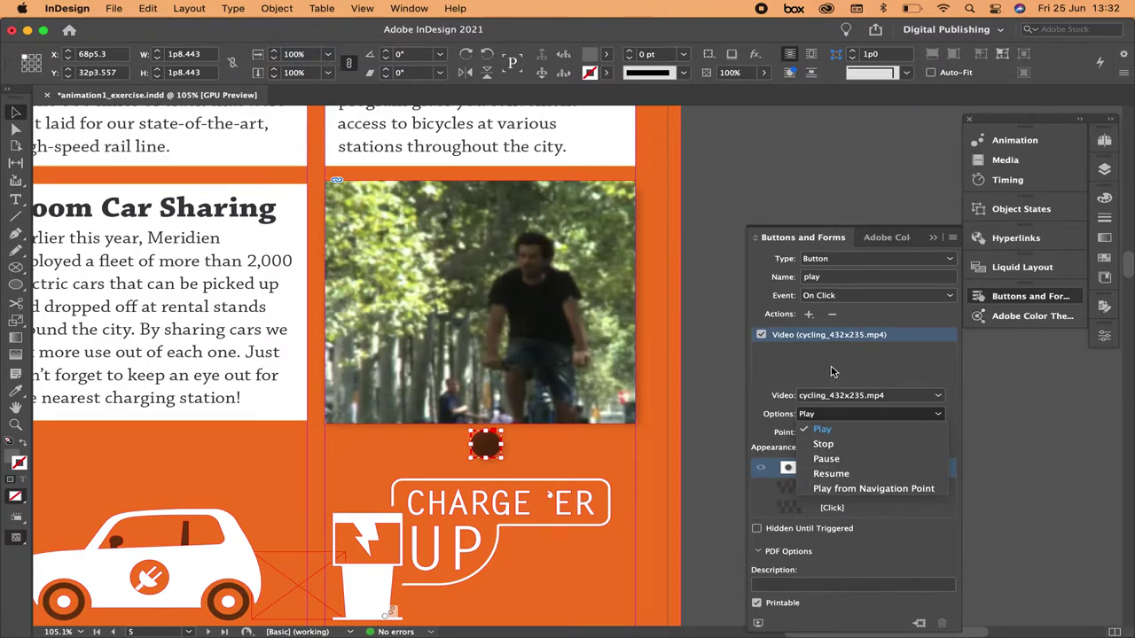
left_click(822, 415)
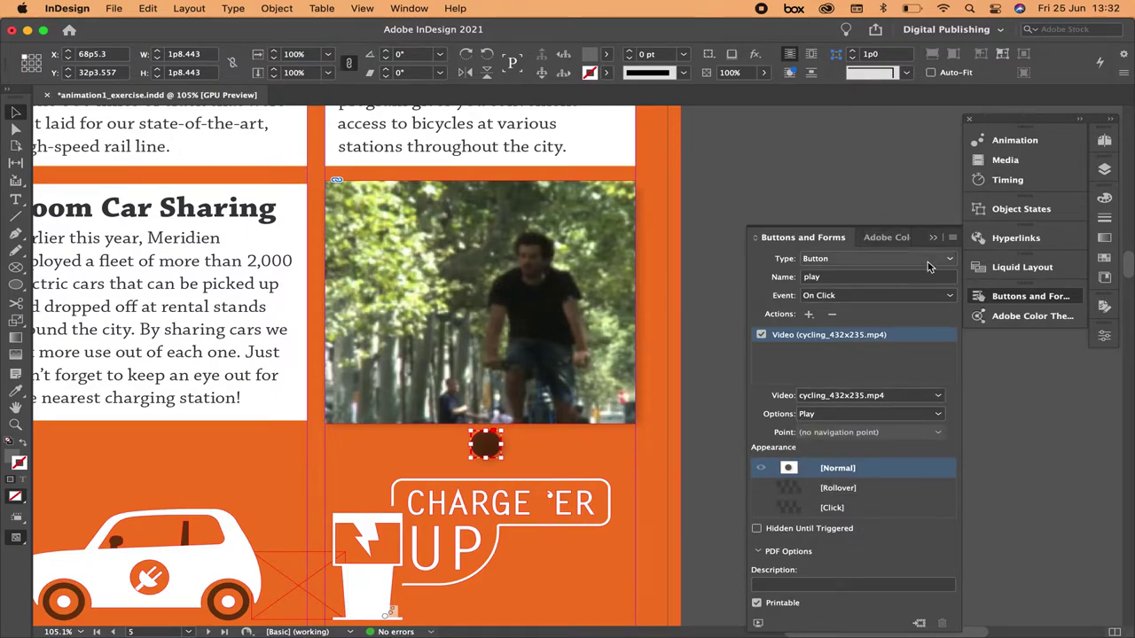
Preview the MOVE spread's interactivity, test the circular play button under the video, and close the preview
left_click(759, 624)
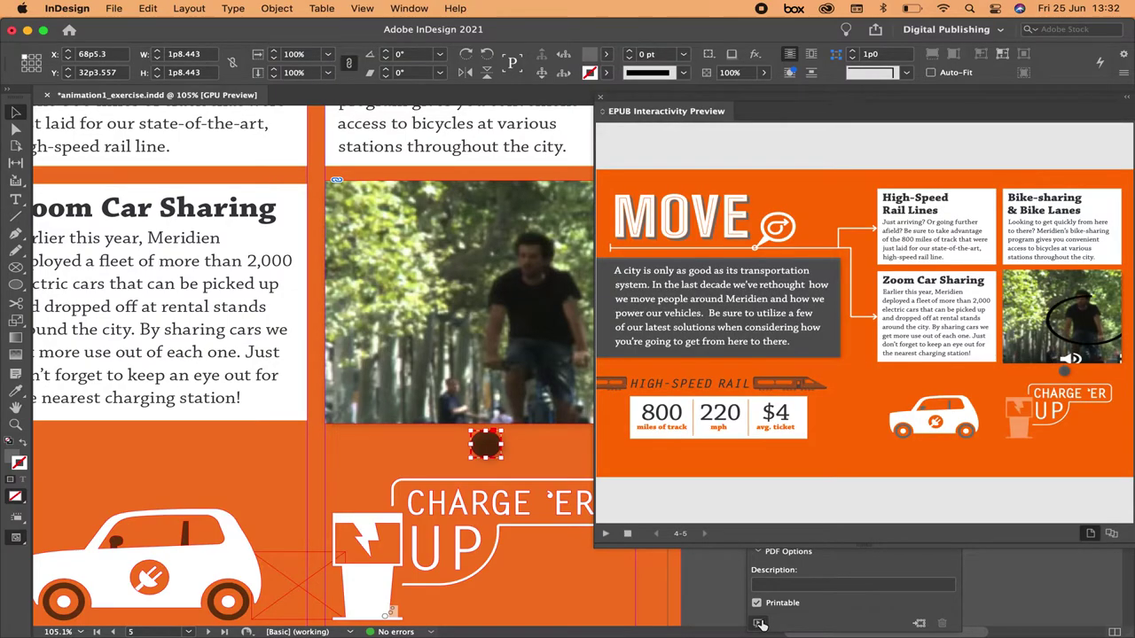
left_click_drag(816, 111, 573, 115)
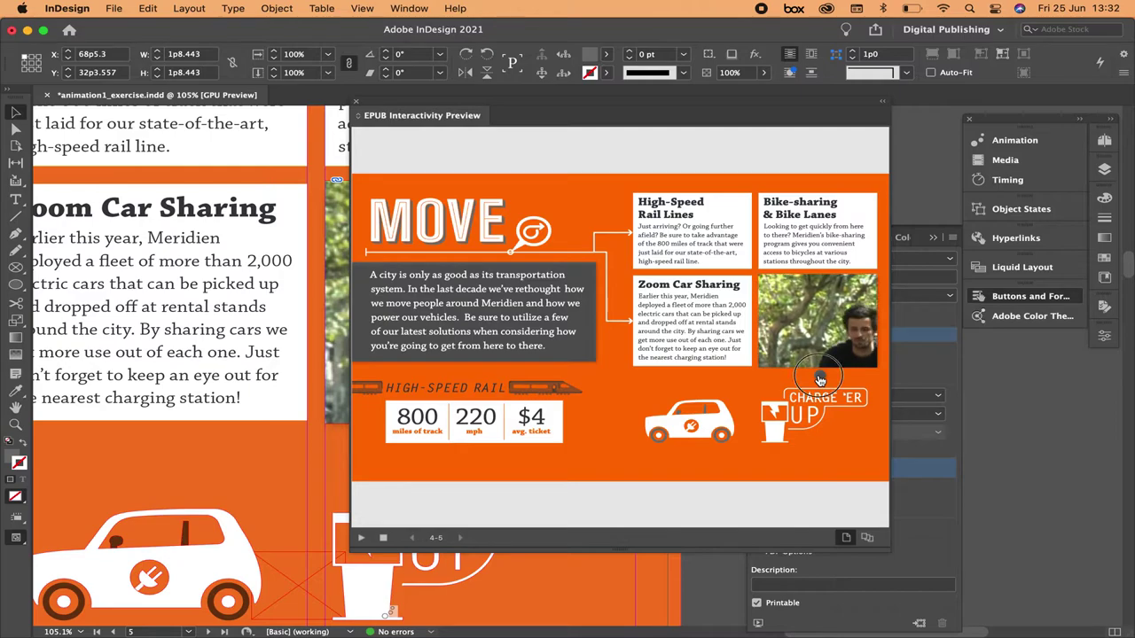
left_click(356, 103)
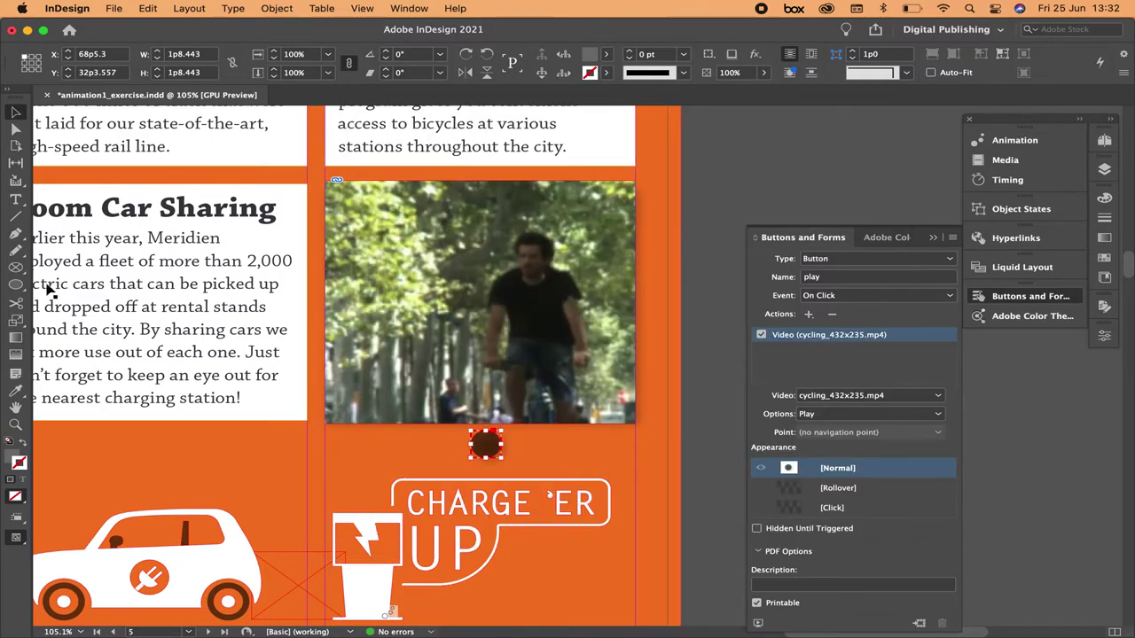
Draw a small square about 1p8 wide beside the play circle, just below the cycling video
left_click(16, 285)
left_click_drag(15, 285, 49, 291)
left_click_drag(526, 433, 558, 461)
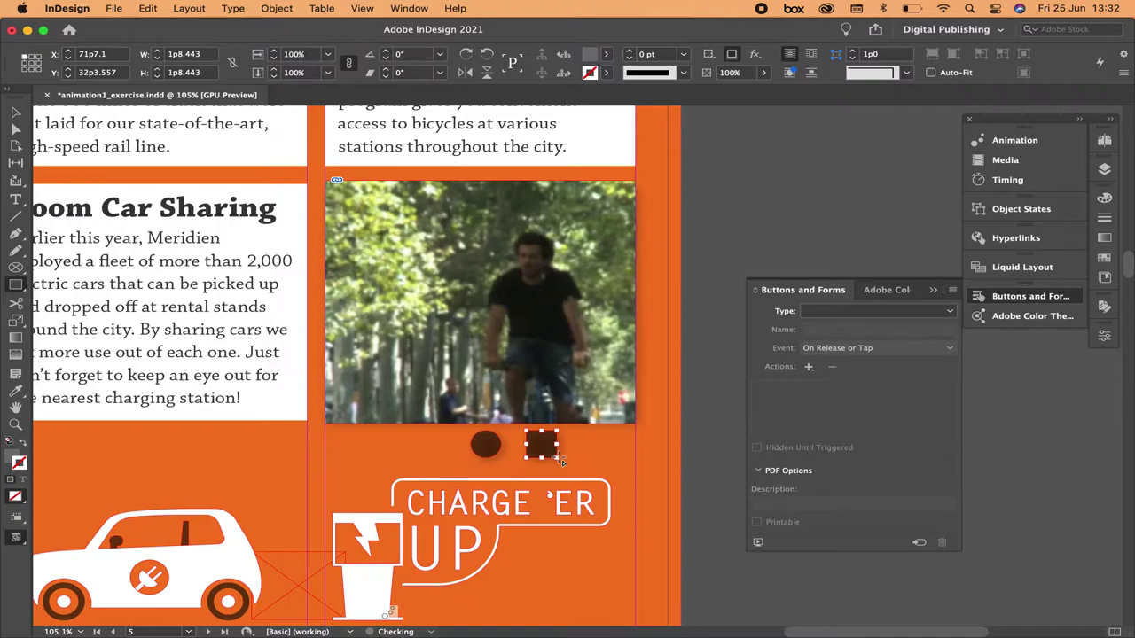
left_click(15, 114)
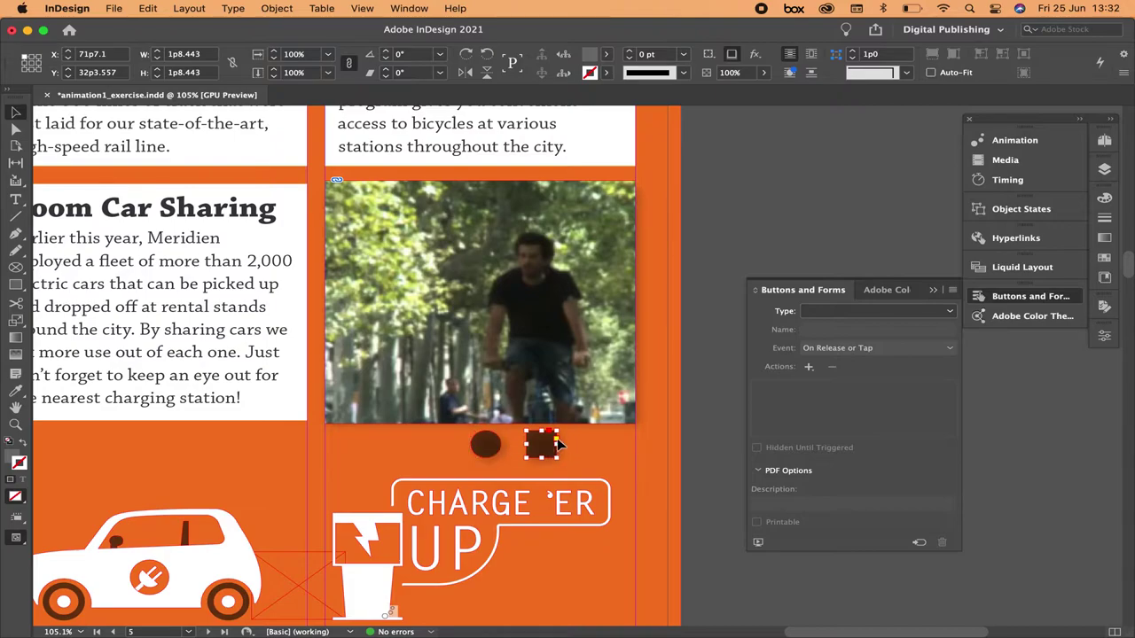
Convert the small square into a button named stop, with On Click as its event
left_click(931, 311)
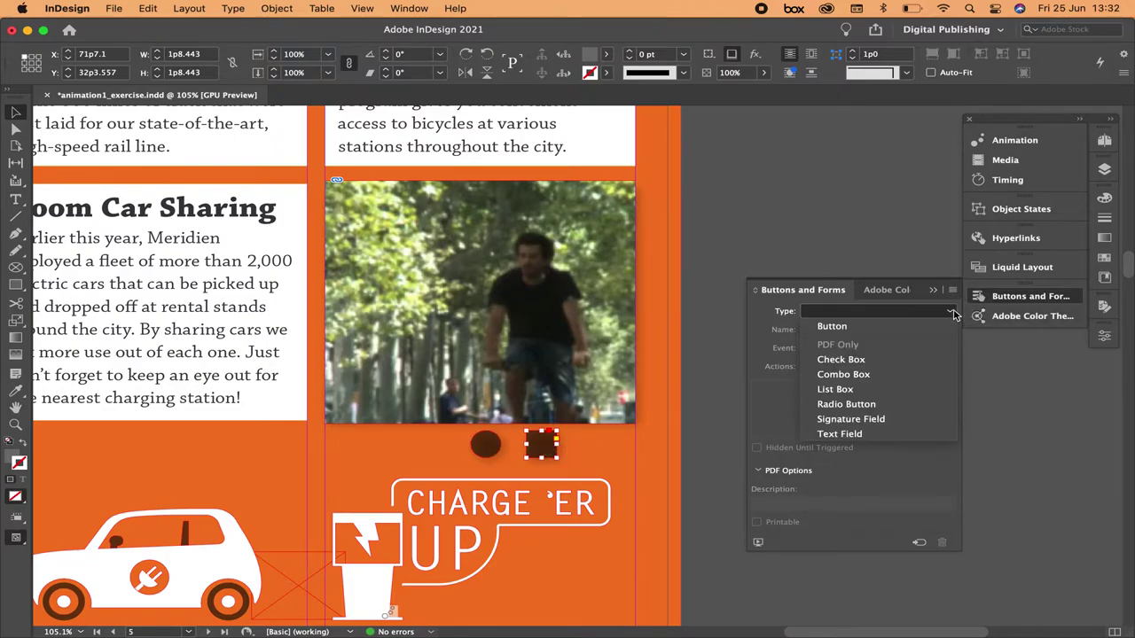
left_click(902, 327)
triple_click(902, 328)
type("a")
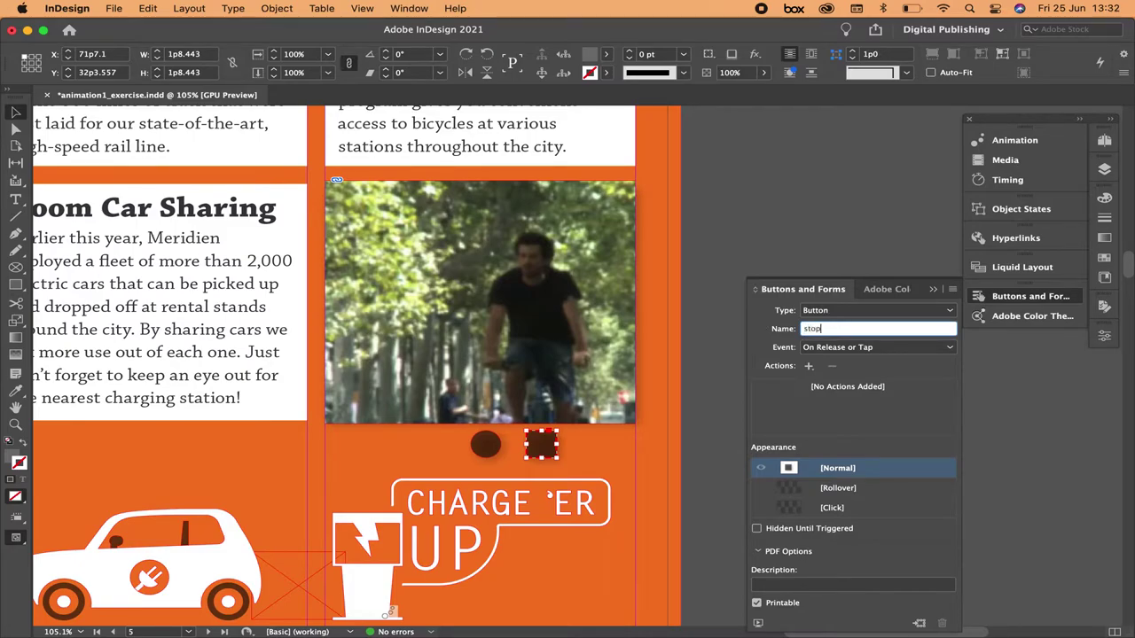
left_click(856, 347)
left_click(857, 379)
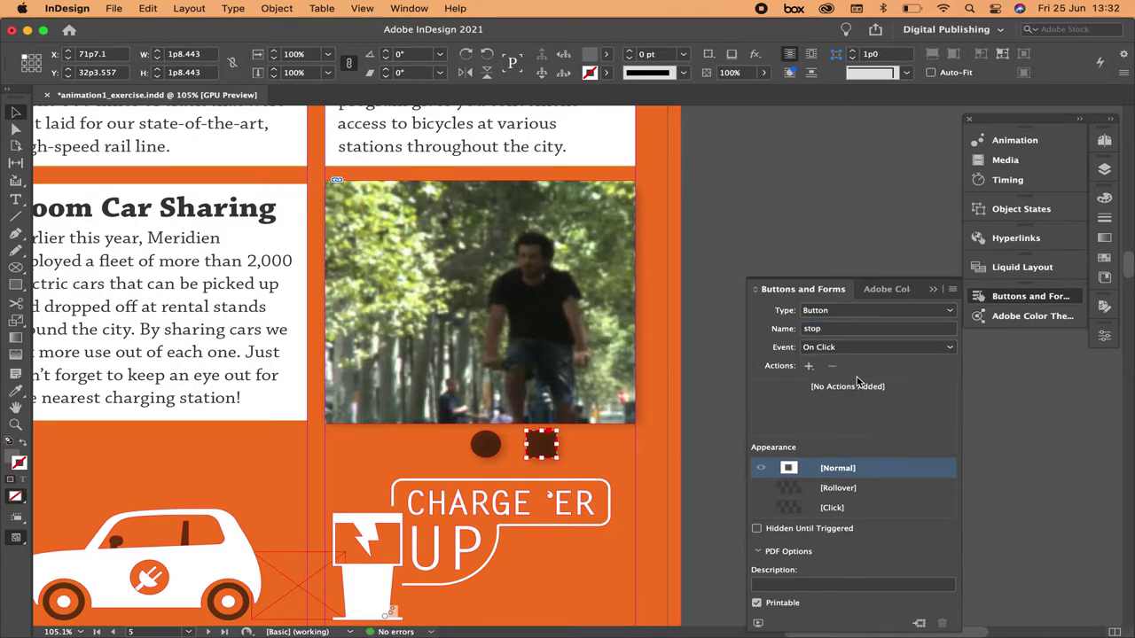
Add a Video action to the stop button that targets cycling_432x235.mp4 with the Stop option
left_click(807, 366)
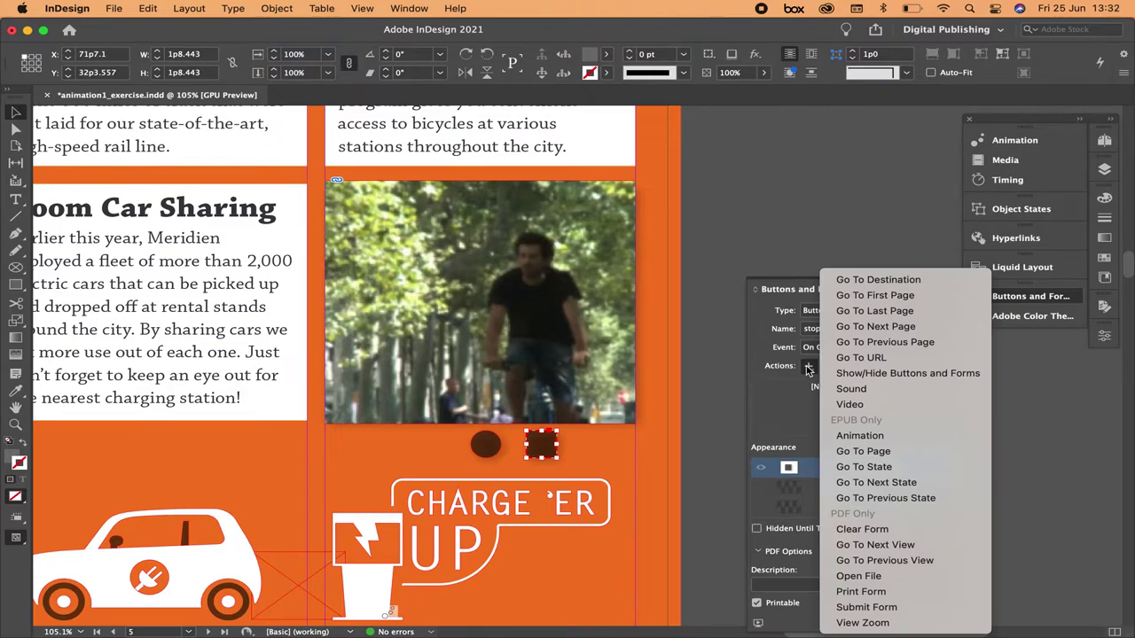
left_click(850, 404)
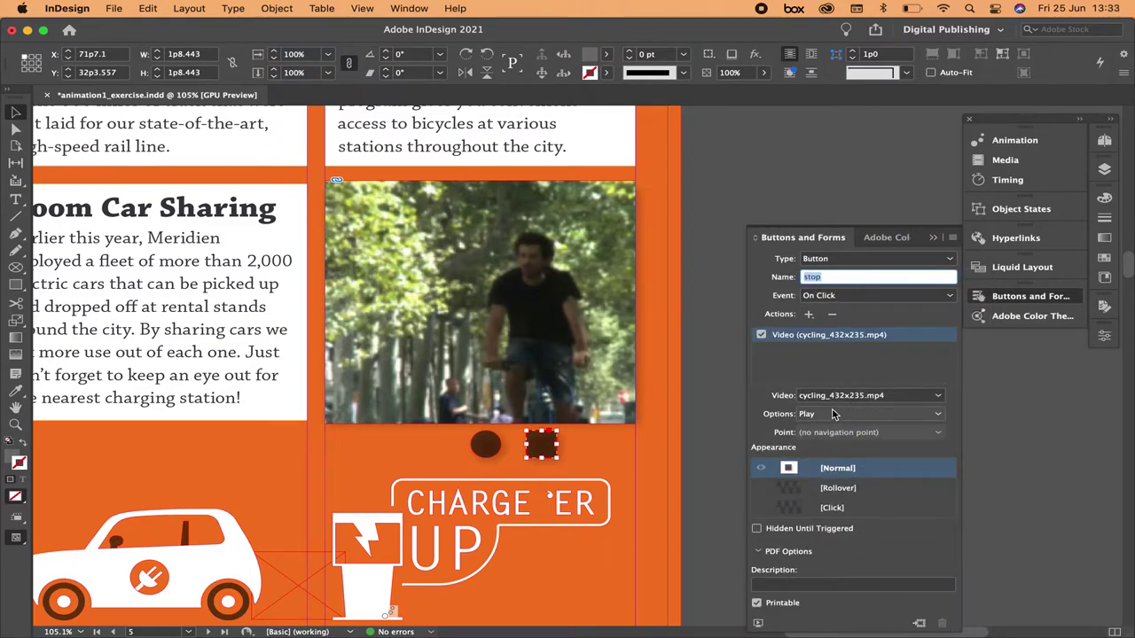
left_click(832, 414)
left_click(844, 445)
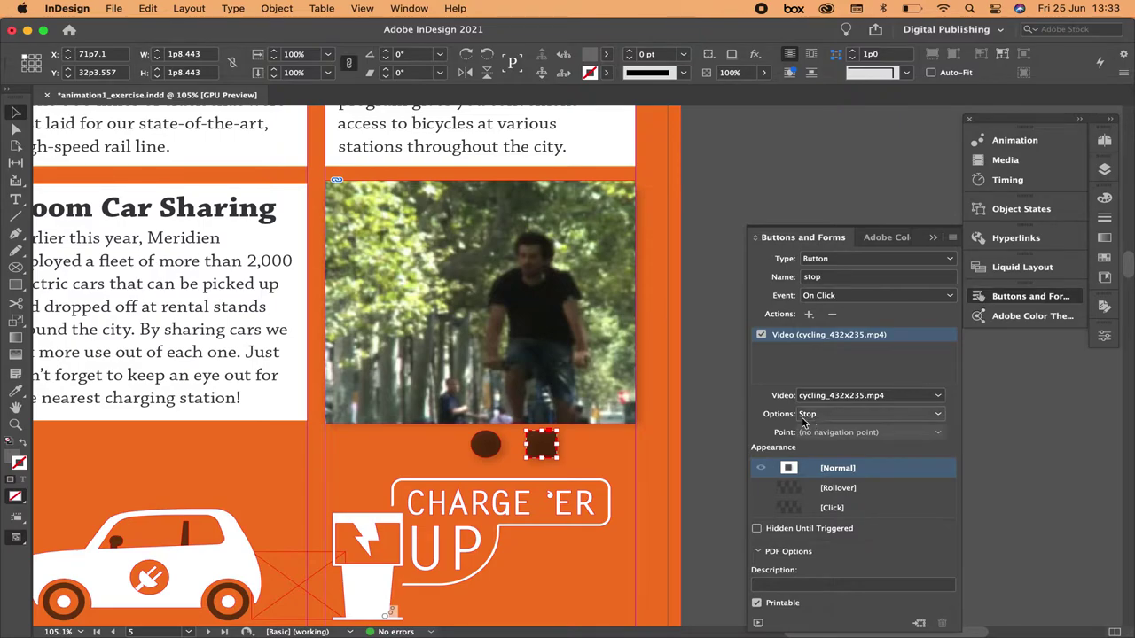
Preview the MOVE spread again, test the play and stop buttons on the cycling video, and close the preview
left_click(757, 623)
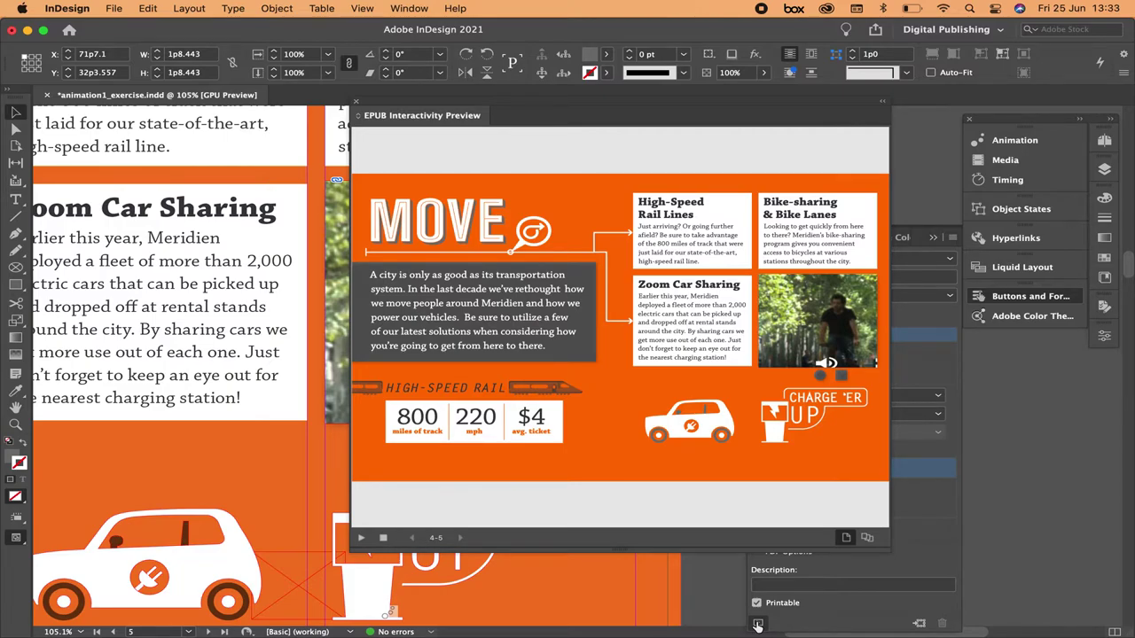
mouse_move(832, 355)
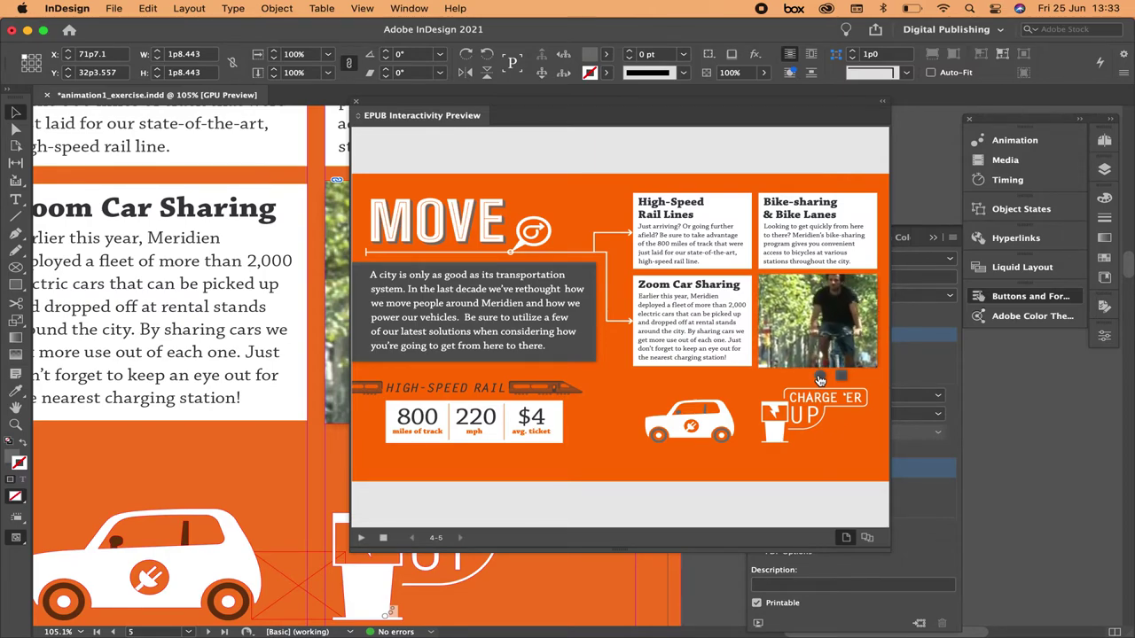
left_click(842, 378)
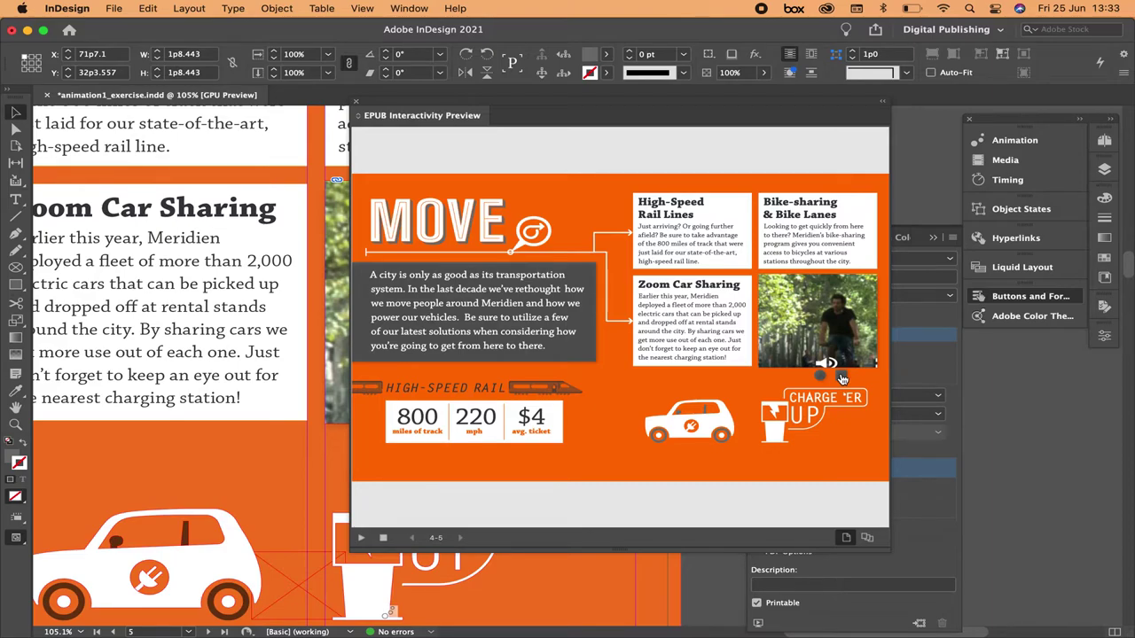
left_click(356, 102)
Draw a circle about 2p7 across on the LIVE spread, just below the hand holding the mulch
key("super+0")
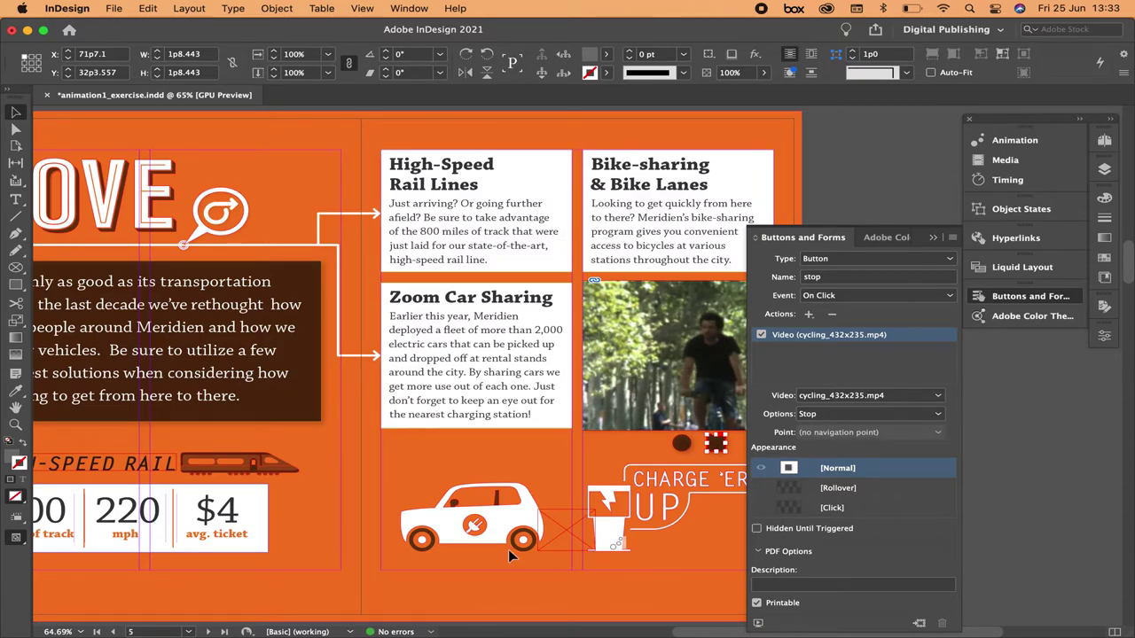
scroll(494, 342, "down", 10)
scroll(533, 298, "down", 10)
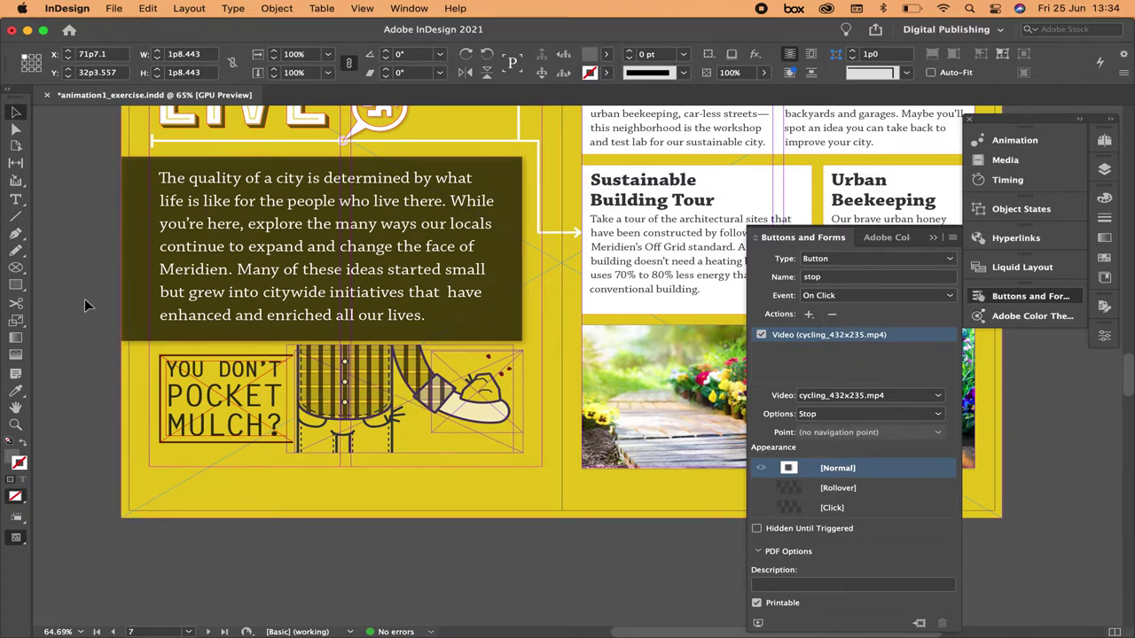
left_click(12, 288)
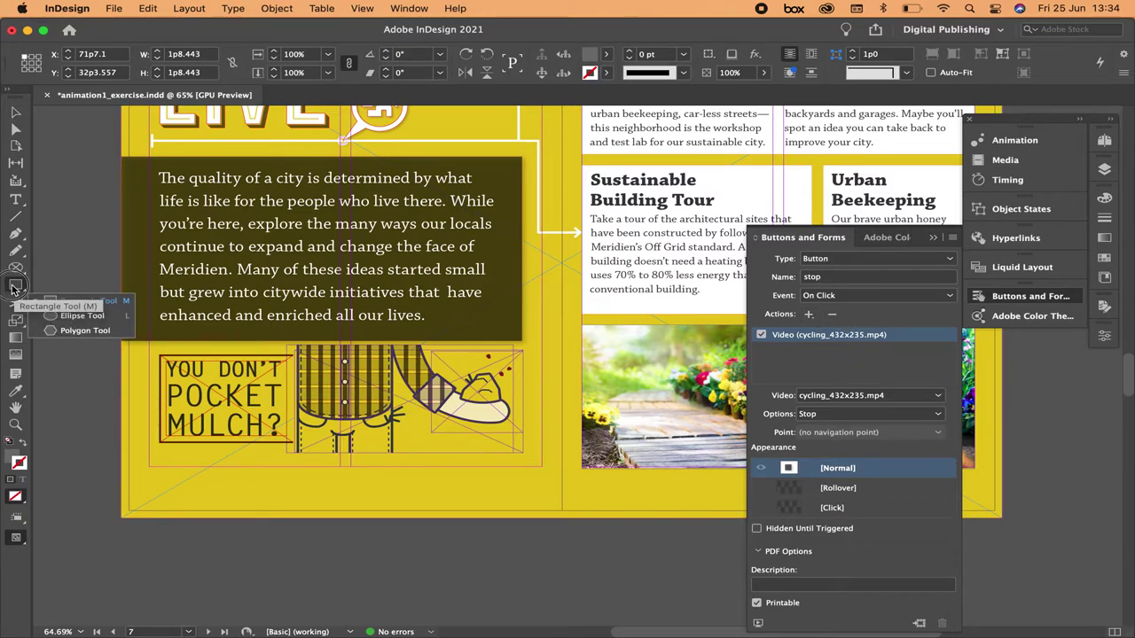
left_click_drag(448, 433, 481, 457)
left_click(15, 113)
Convert the new circle on the LIVE spread into a button named poop
left_click(948, 312)
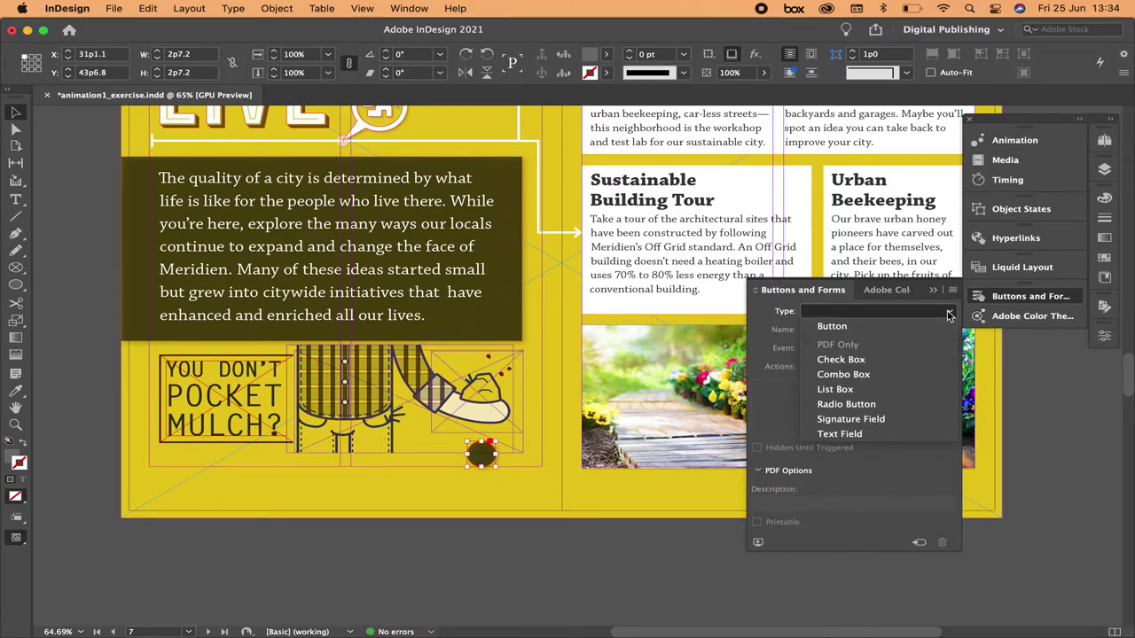
left_click(831, 326)
left_click(802, 328)
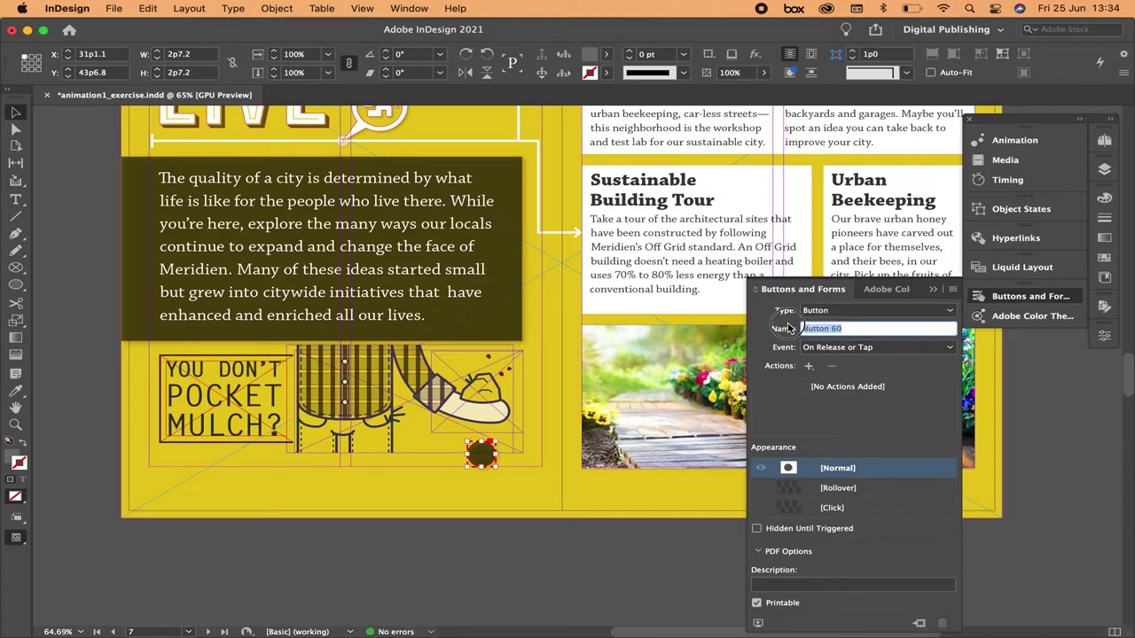
type("poop")
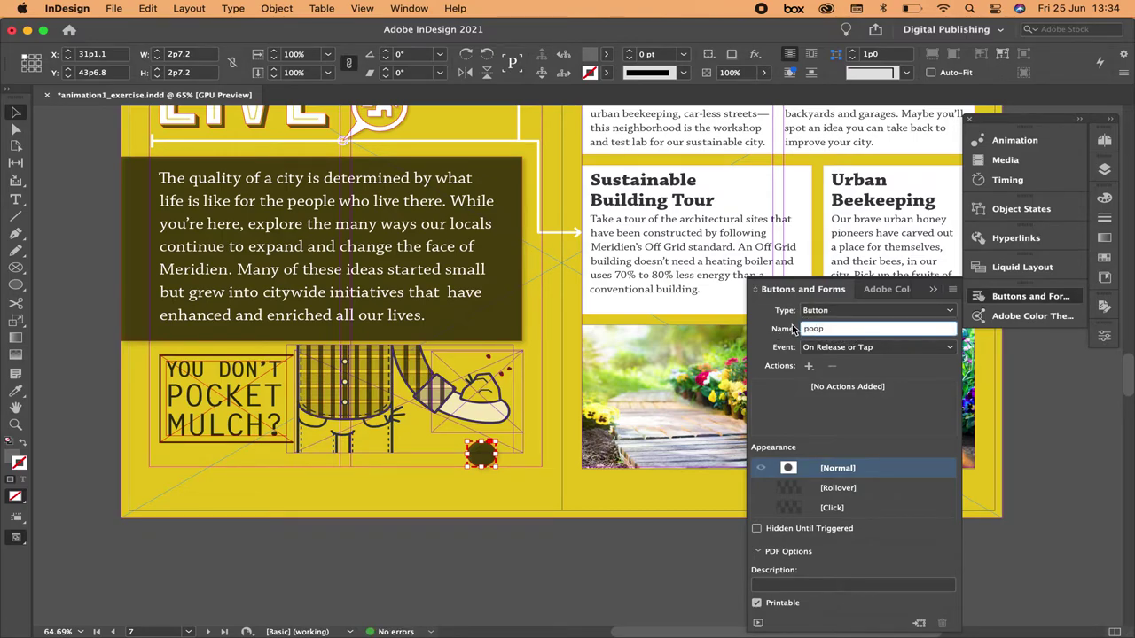
Add an Animation action to the poop button that targets Fly 3 with the Play option
left_click(809, 367)
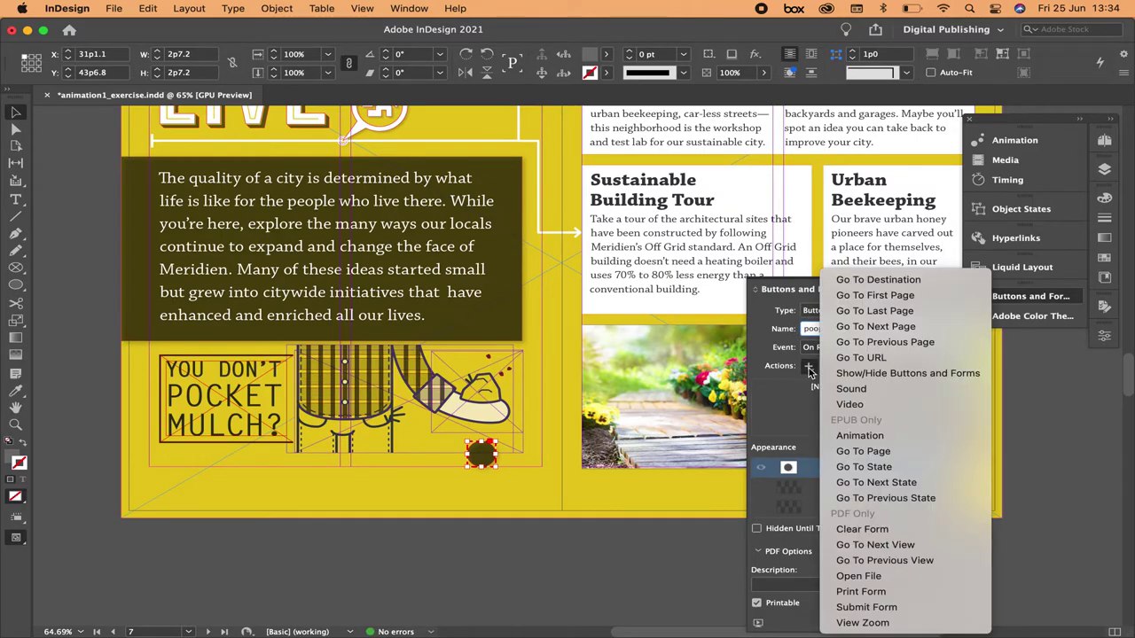
left_click(889, 437)
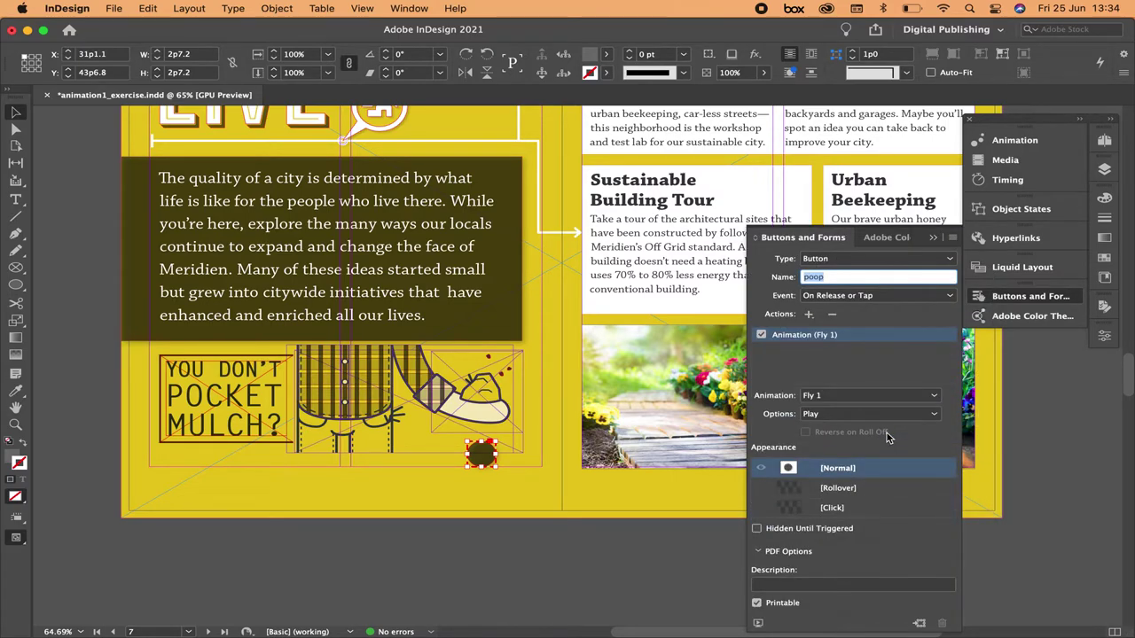
left_click(854, 397)
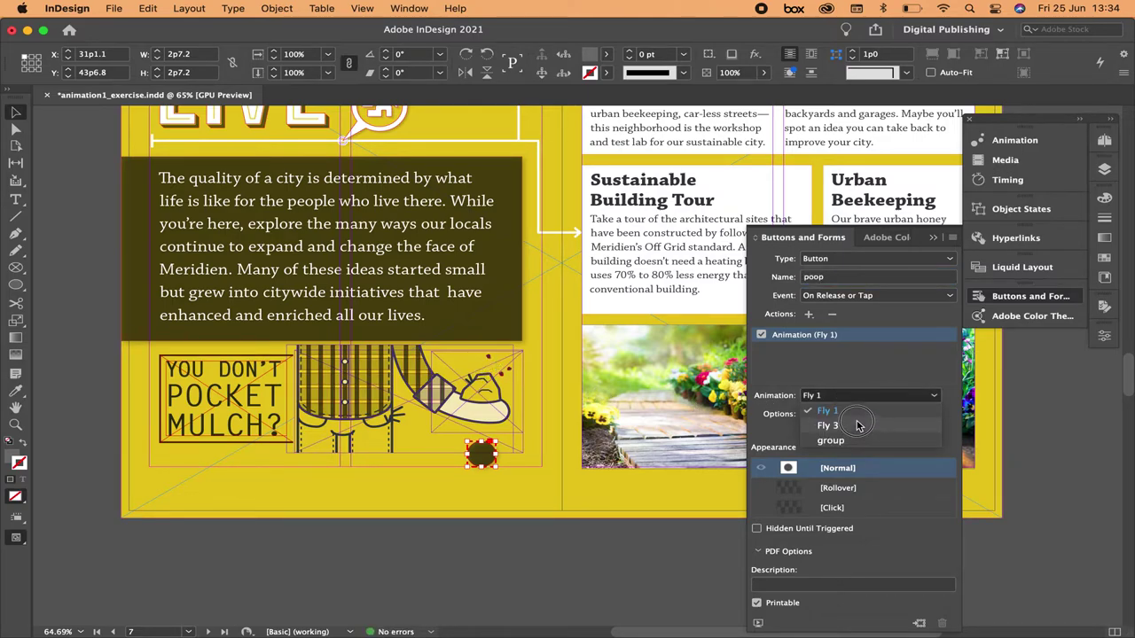
left_click(858, 426)
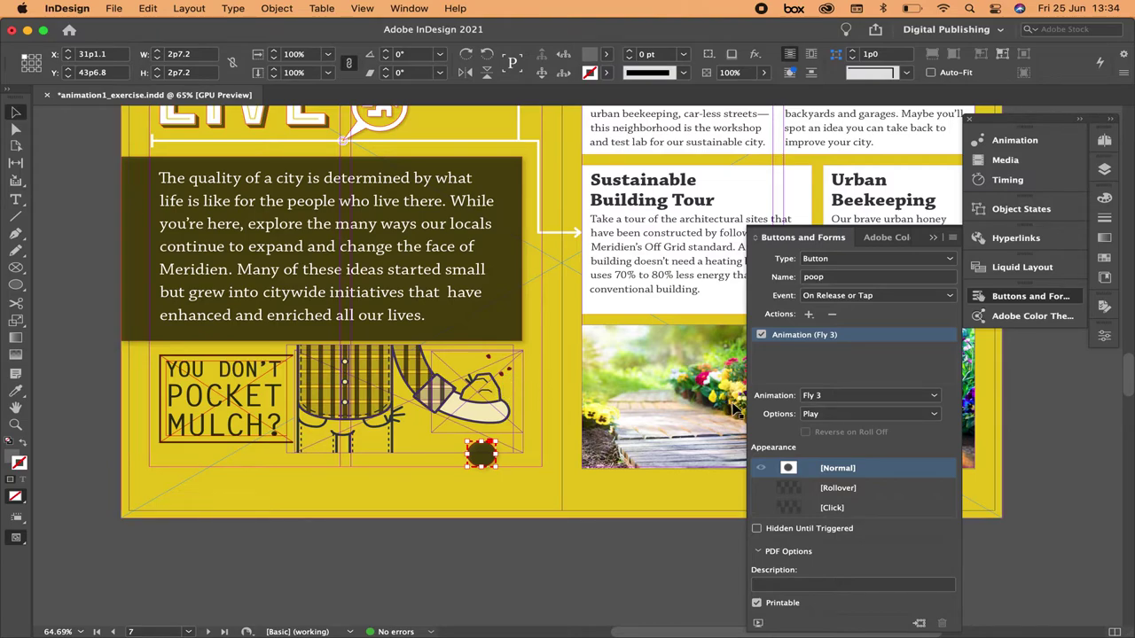
left_click(830, 420)
left_click(833, 390)
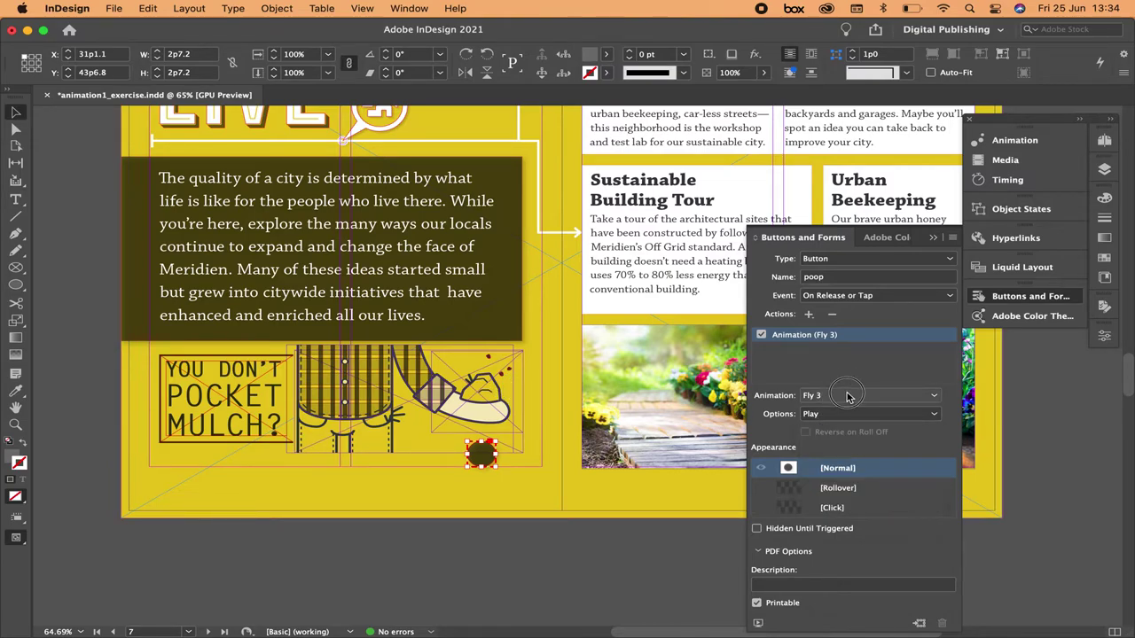
left_click(847, 397)
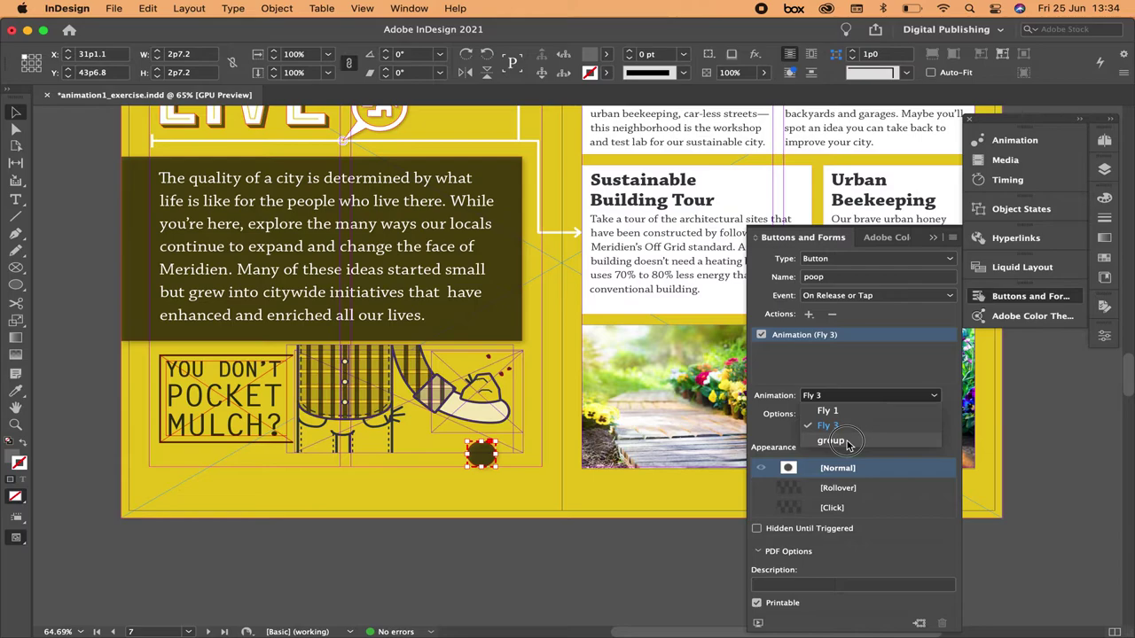
left_click(859, 370)
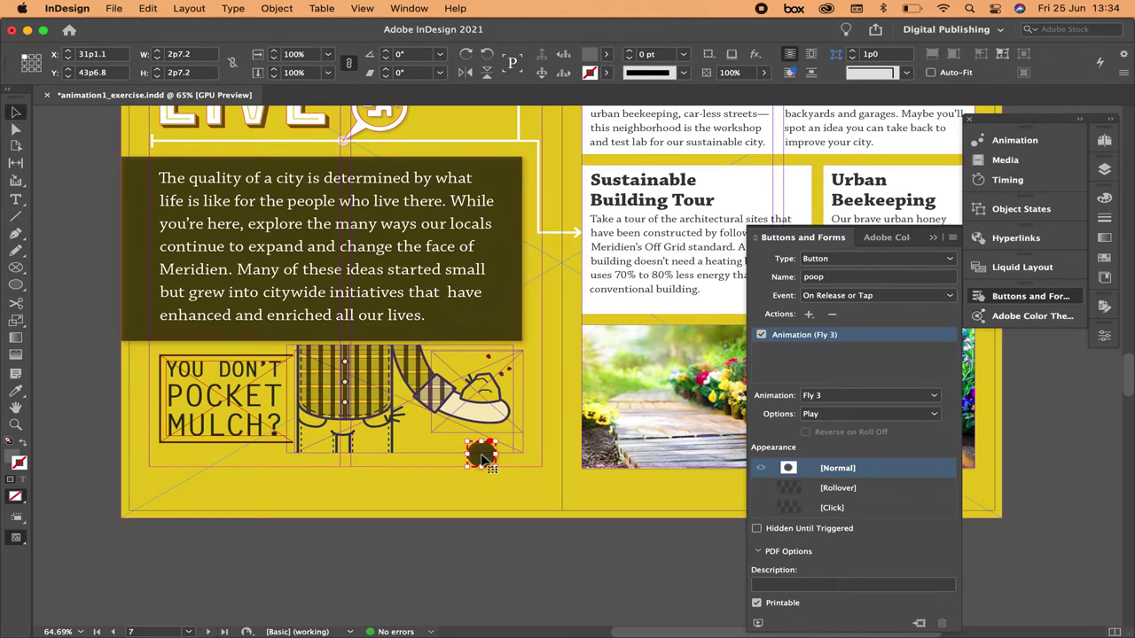
Add a Sound action for liveSpread_flies.mp3 to the poop button, plus a Go To Page action that is disabled
left_click(809, 315)
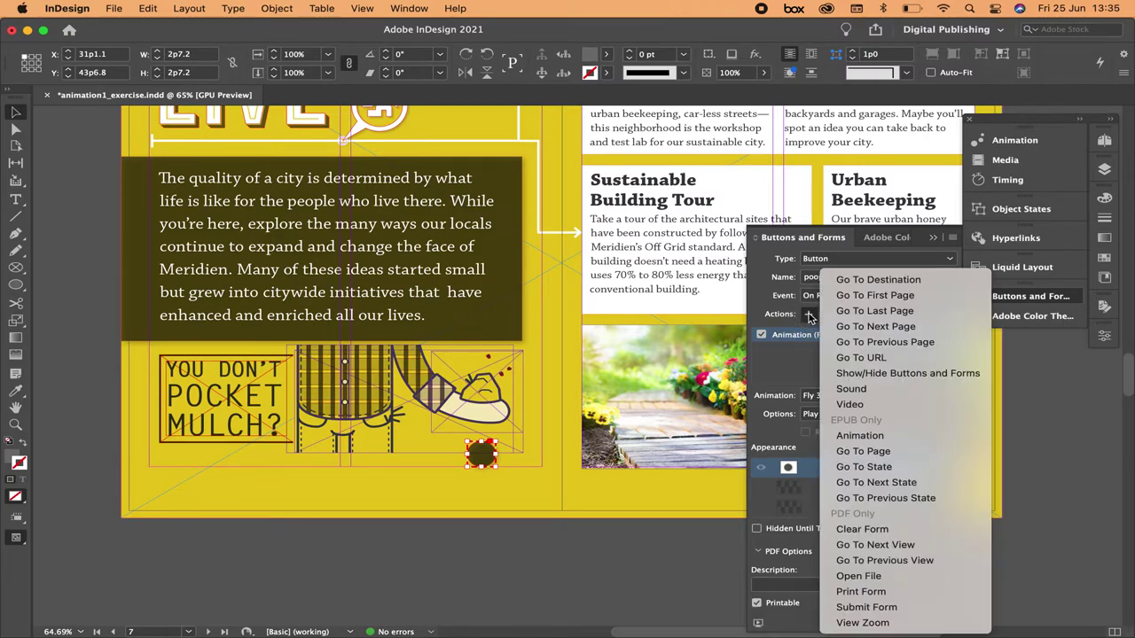
left_click(838, 388)
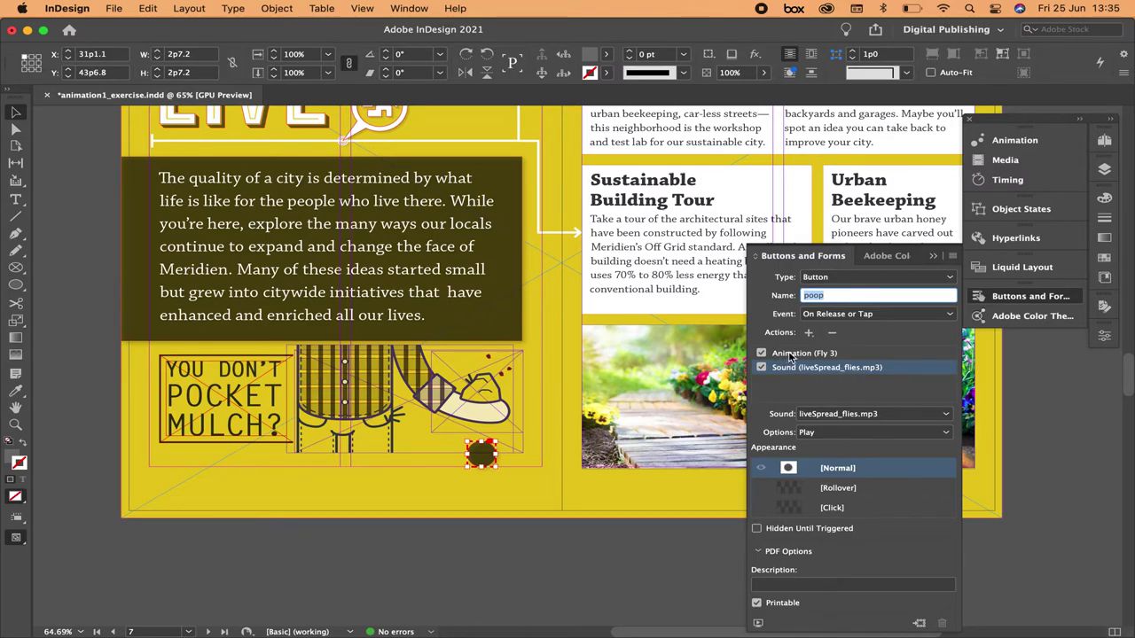
left_click(809, 334)
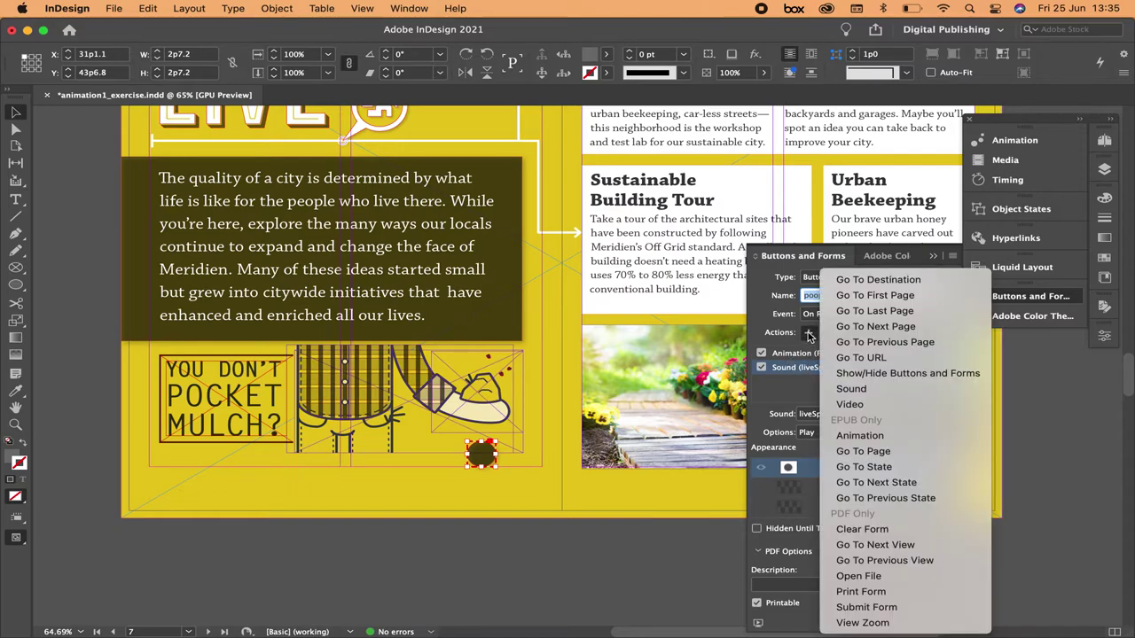
left_click(856, 452)
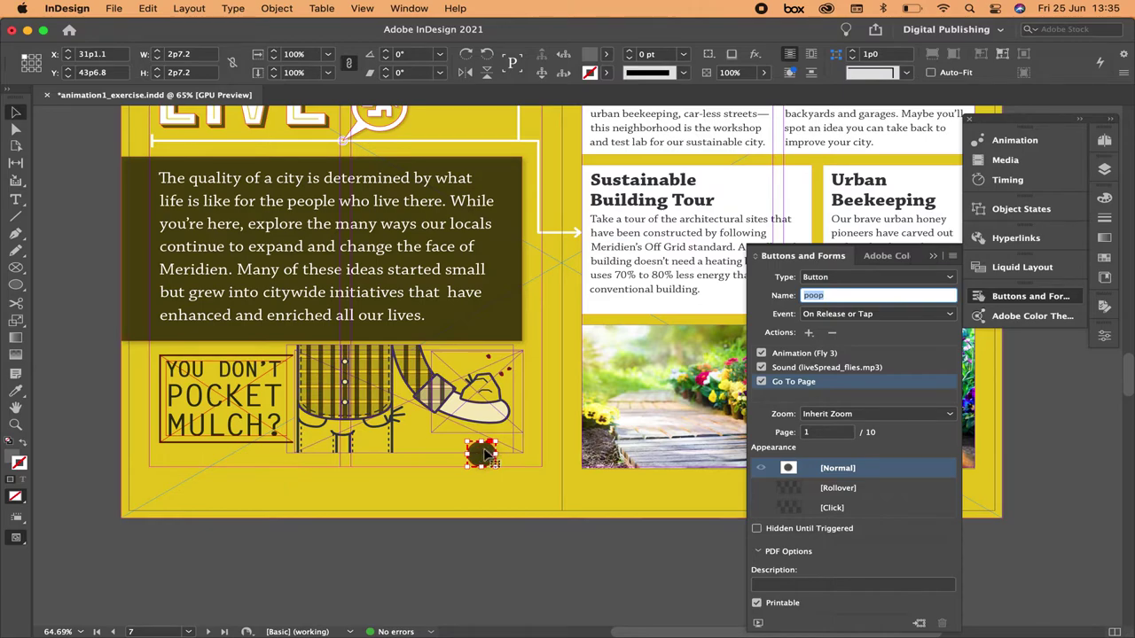
left_click(763, 382)
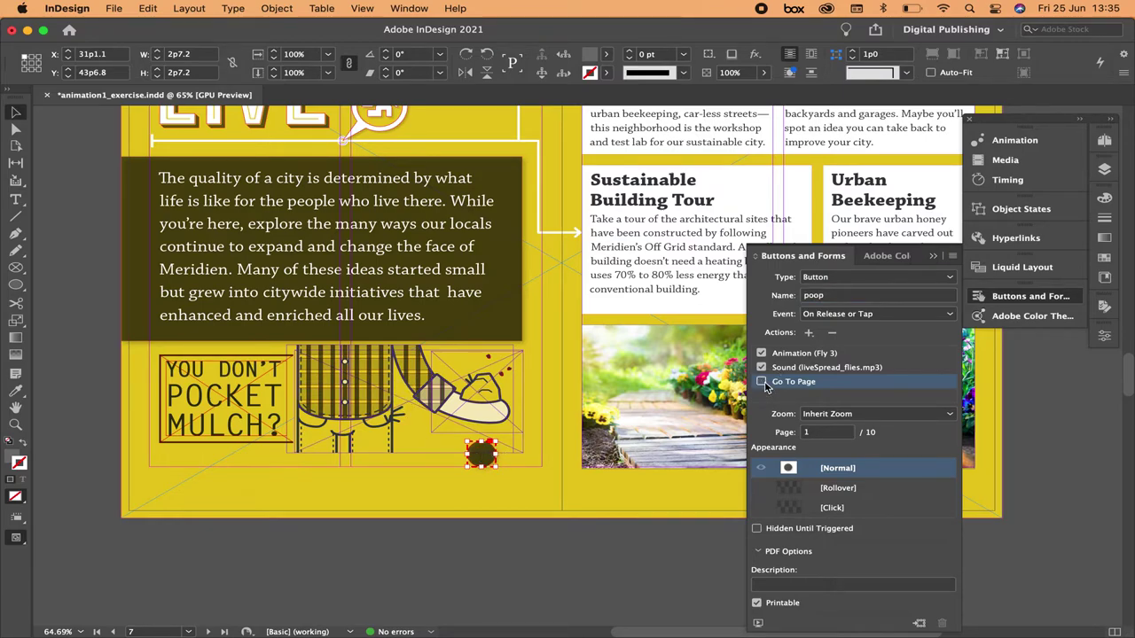
Set the poop button's sound action to Stop, then preview the LIVE spread and close the preview
left_click(820, 367)
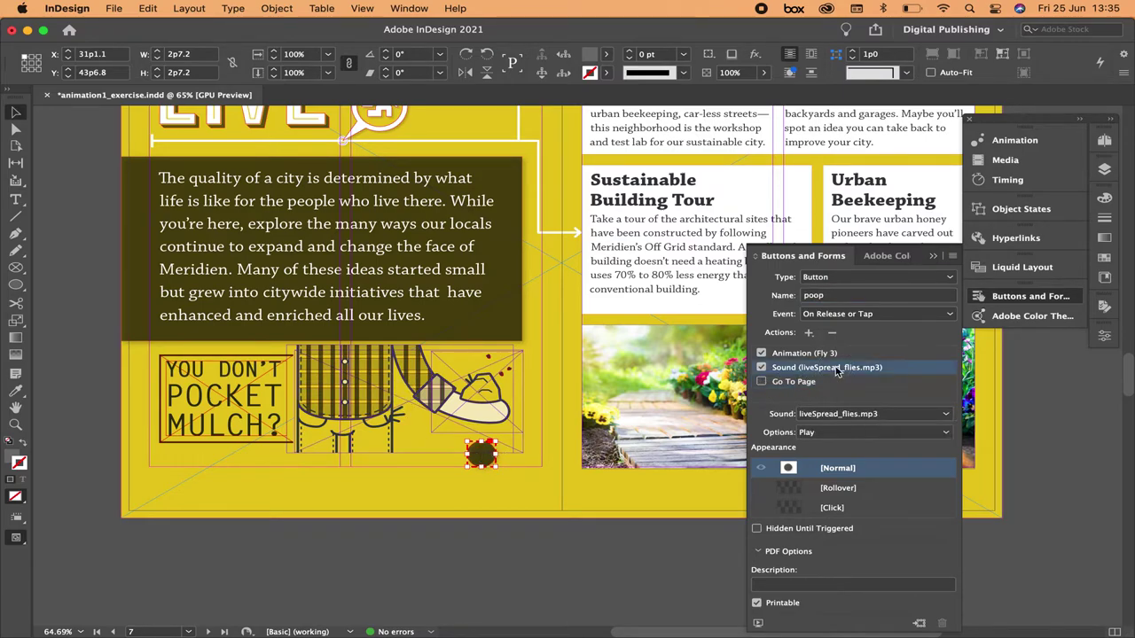
left_click(830, 435)
left_click(825, 463)
left_click(758, 625)
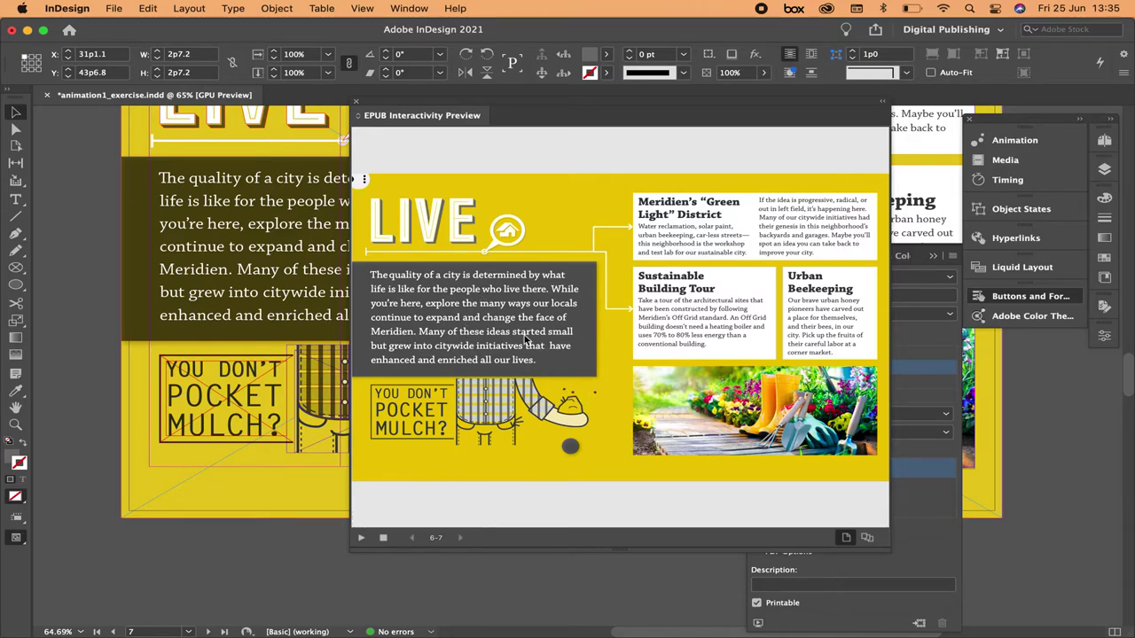
left_click(356, 104)
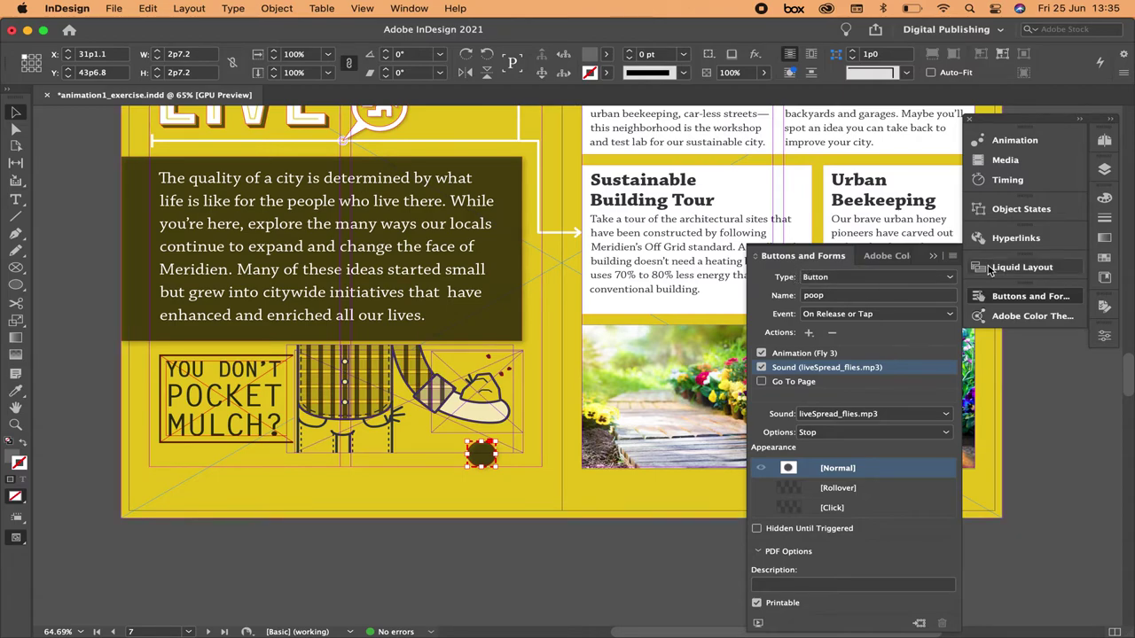
left_click(935, 258)
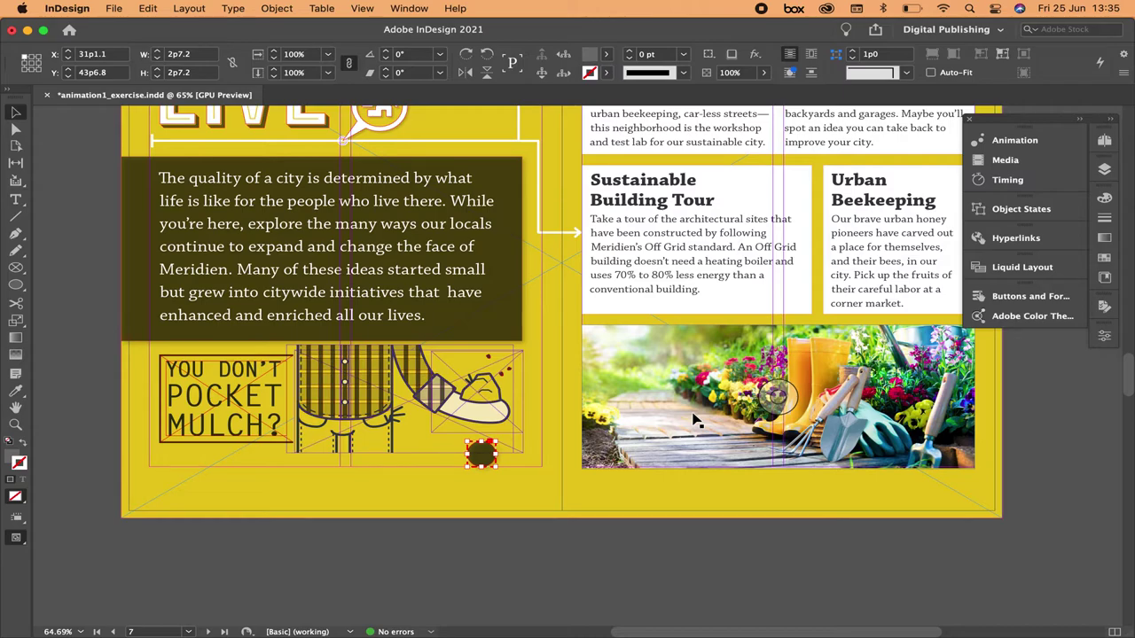
Set the poster frame of the sound clip at the LIVE spread's upper corner to None
scroll(856, 280, "down", 3)
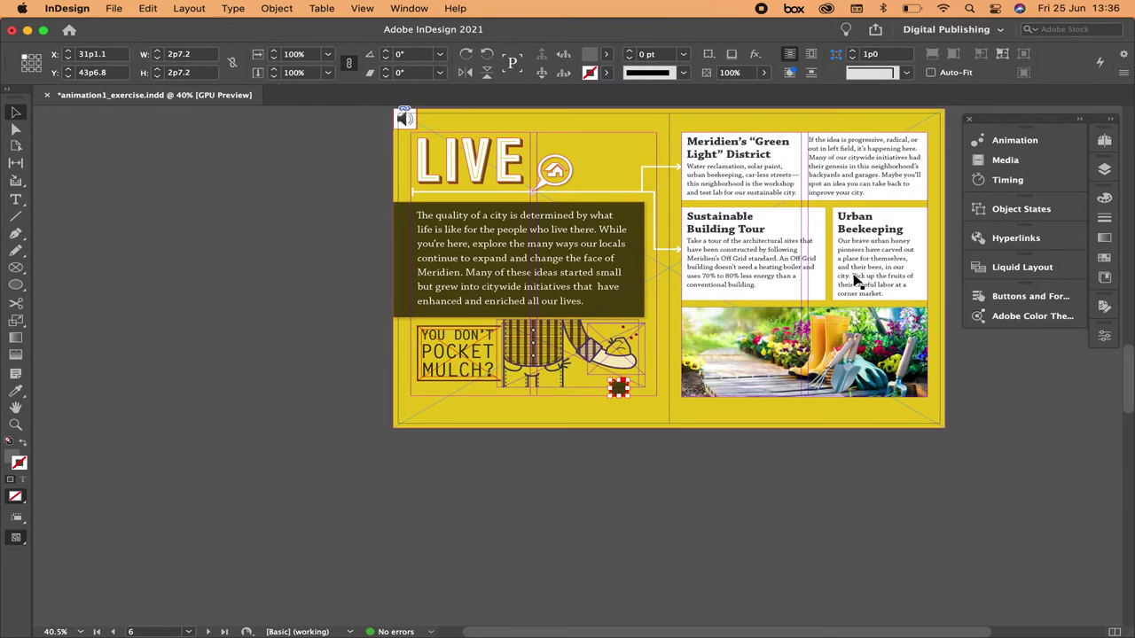
scroll(856, 279, "up", 2)
scroll(856, 279, "right", 2)
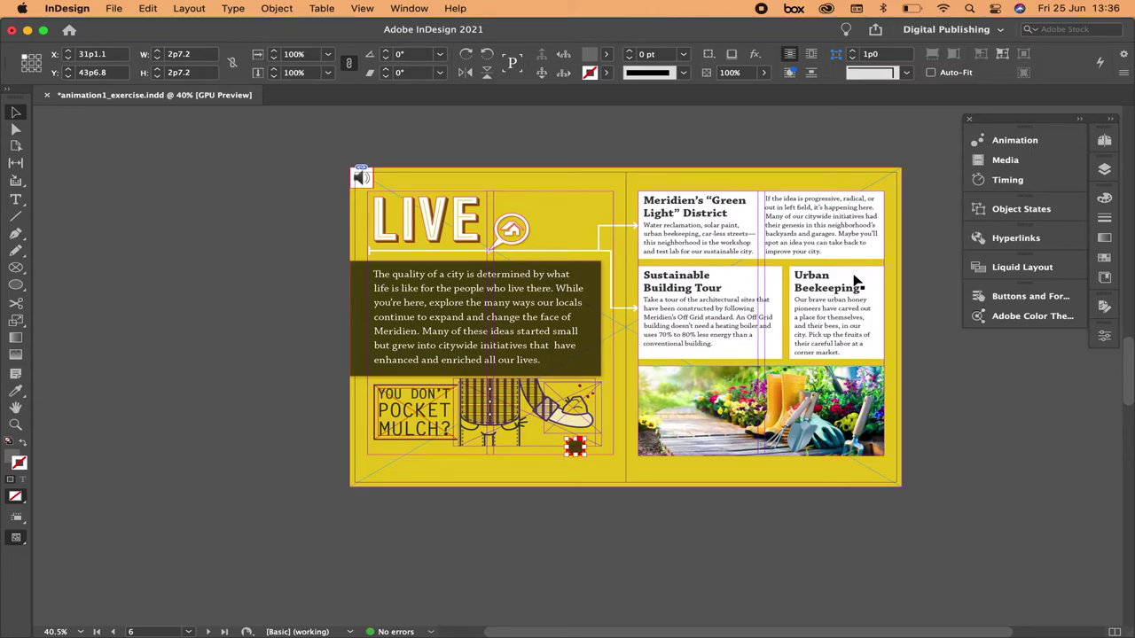
left_click(364, 178)
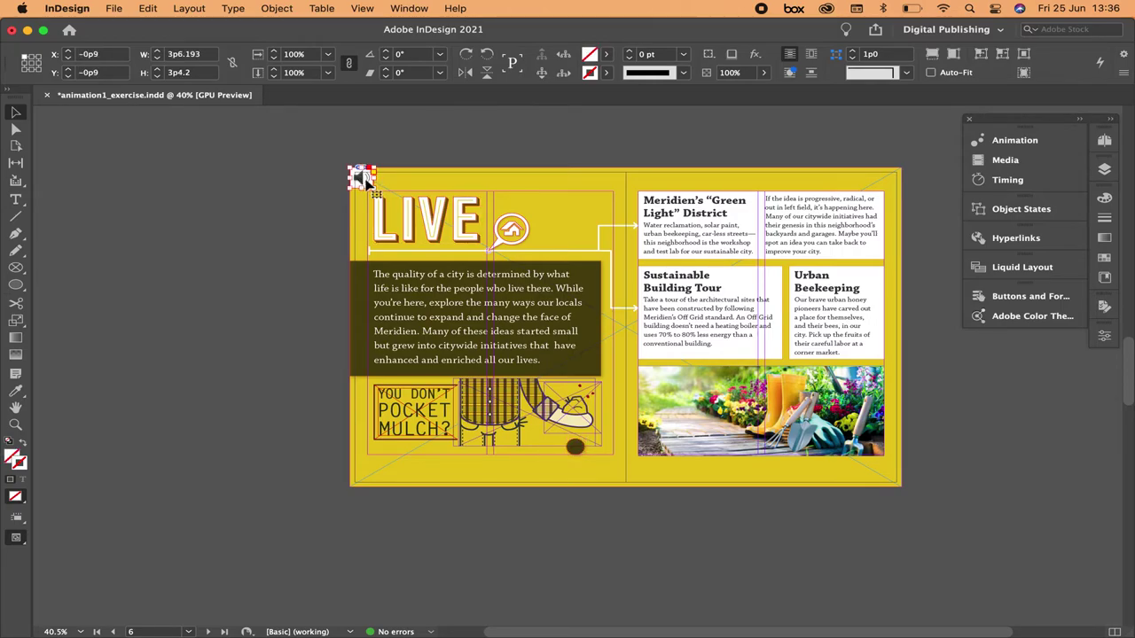
left_click(997, 160)
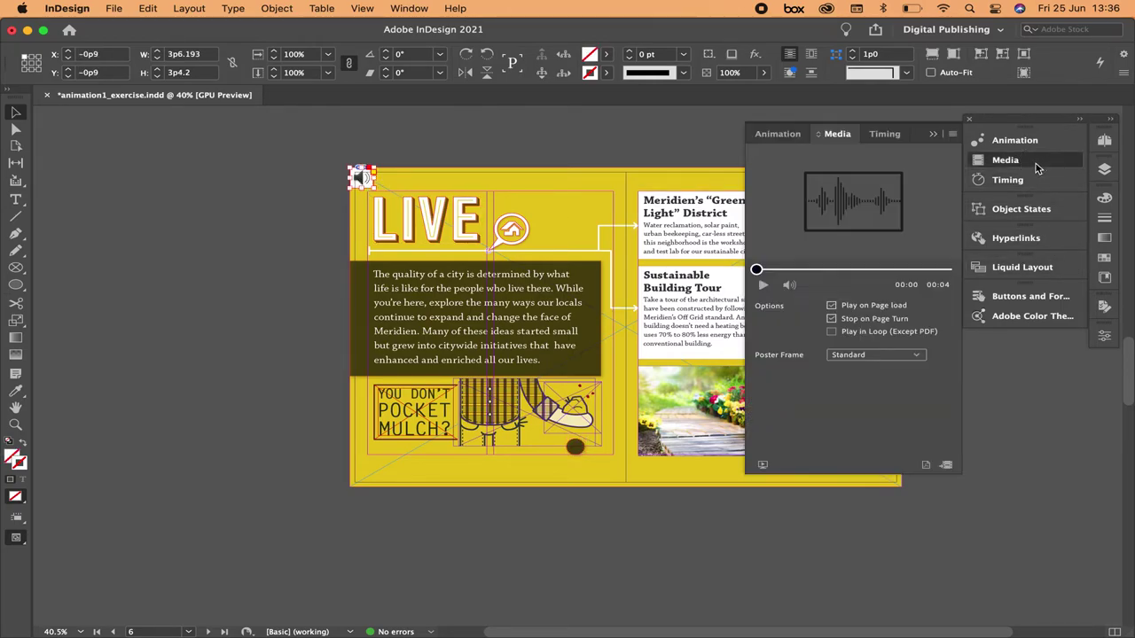
left_click(898, 359)
left_click(869, 369)
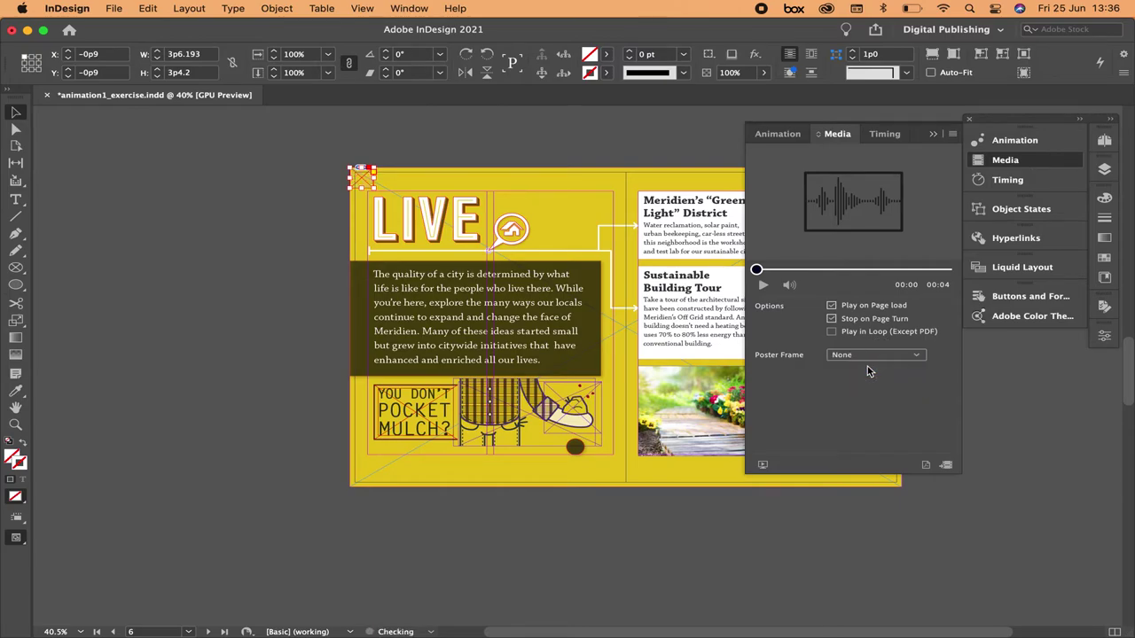
left_click(934, 136)
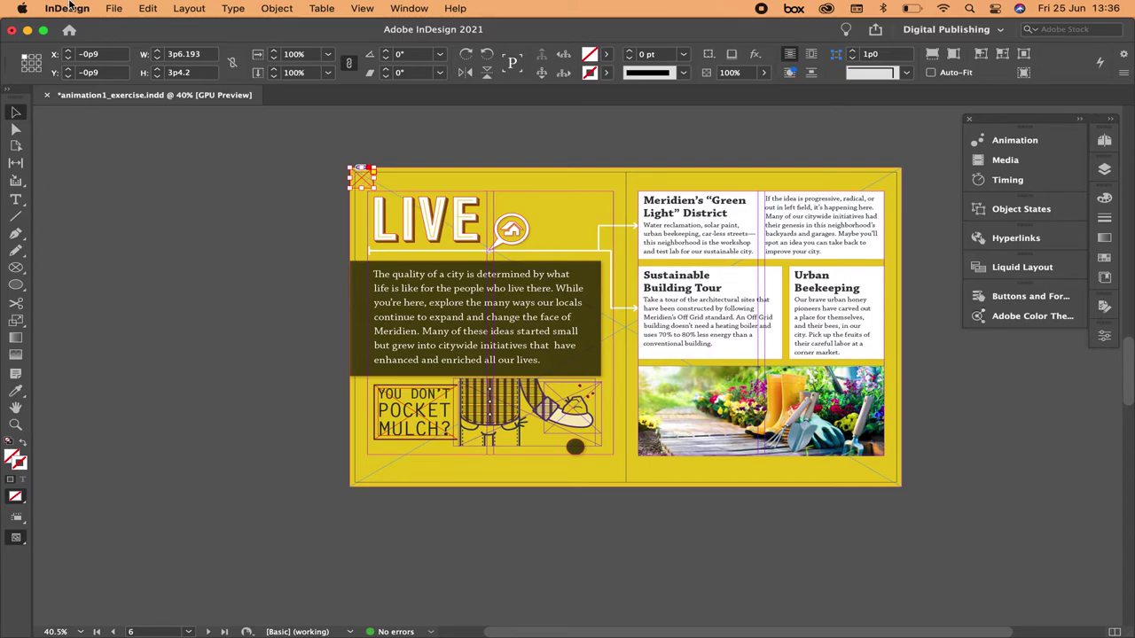
Save the document and start exporting it to the Desktop as animation1_exercise in EPUB (Fixed Layout) format
left_click(114, 8)
left_click(129, 115)
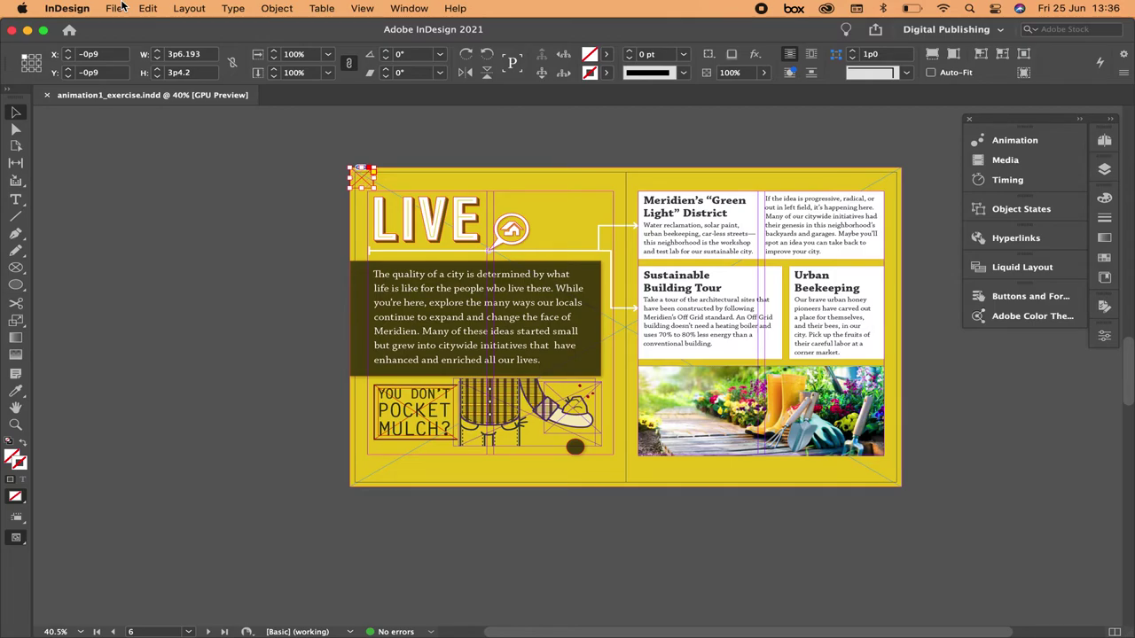
left_click(116, 8)
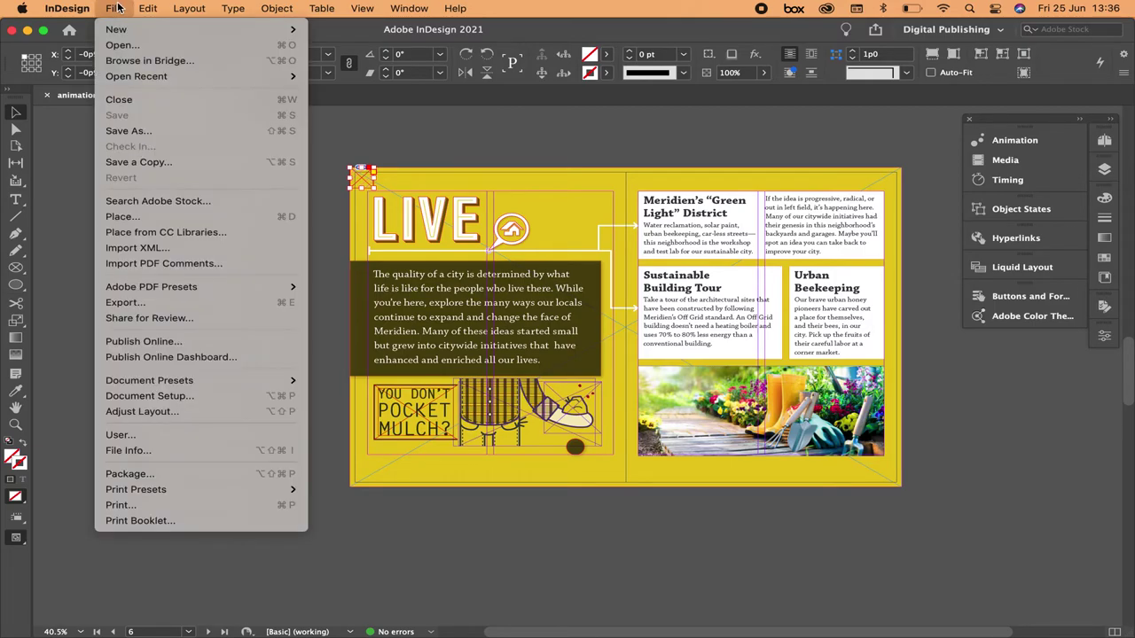
left_click(165, 304)
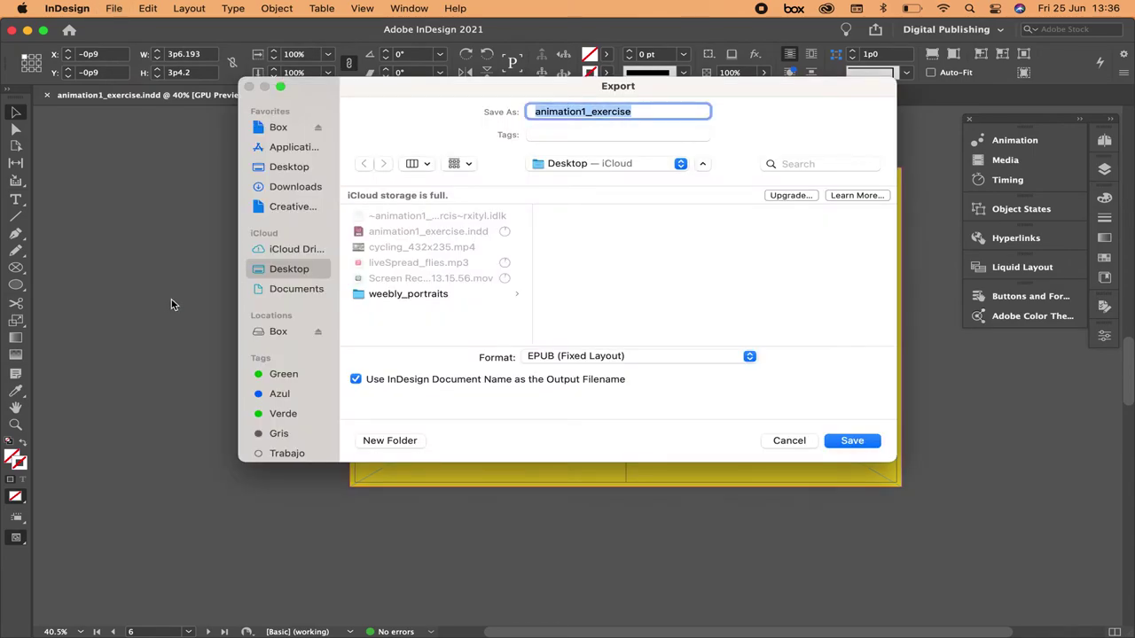
left_click(592, 359)
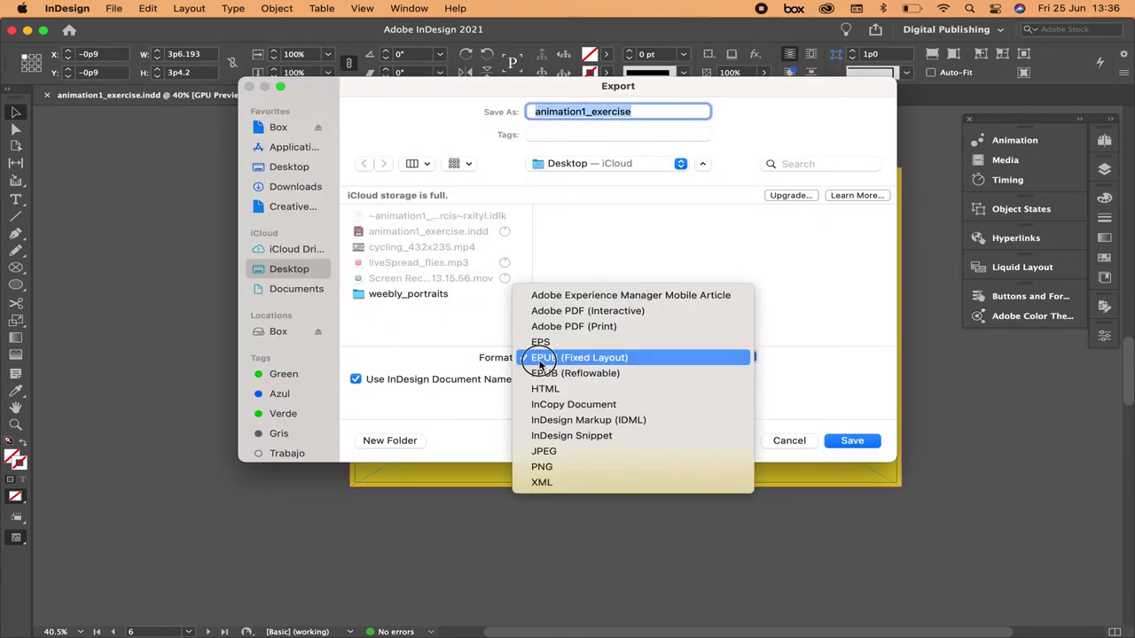
left_click(604, 362)
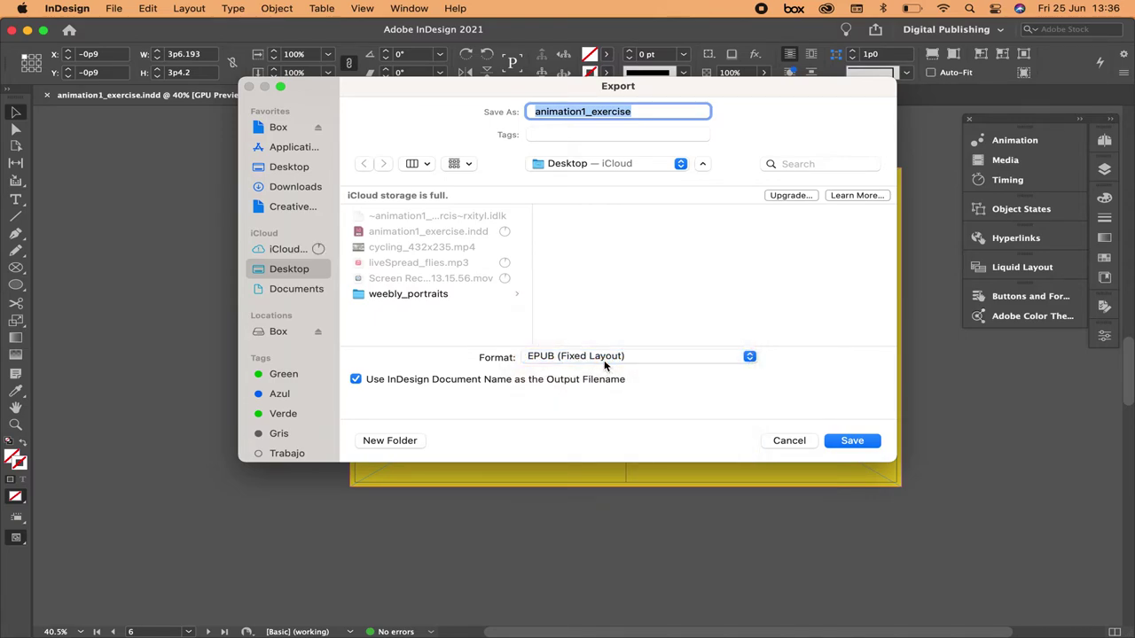
left_click(852, 441)
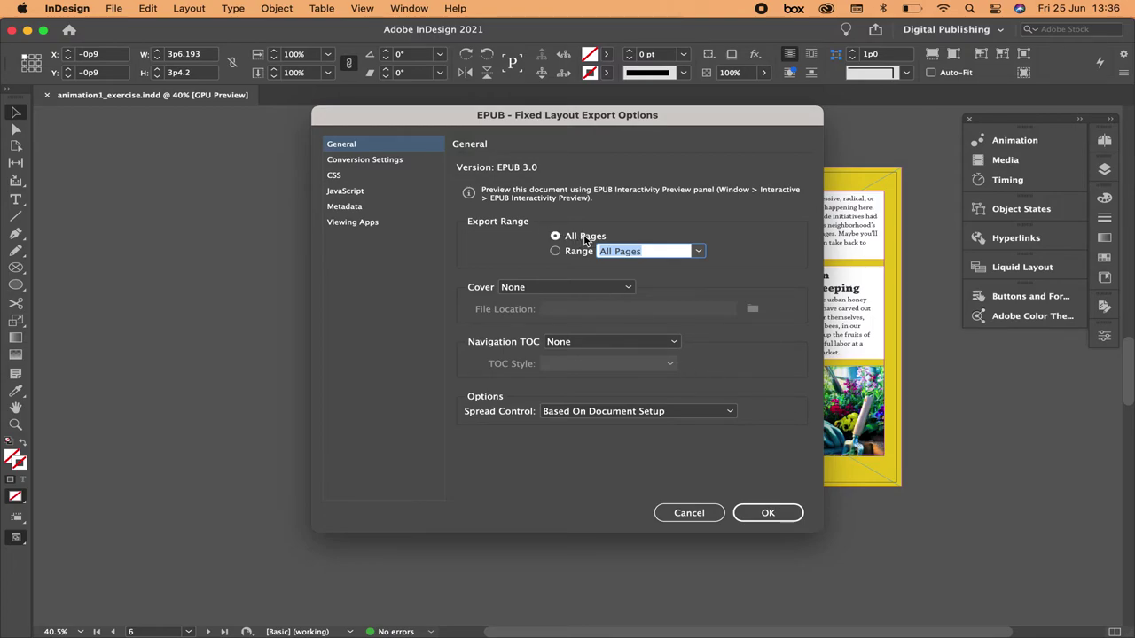
Export all pages of the EPUB with the cover set to Rasterize First Page and the navigation TOC kept at None
left_click(533, 289)
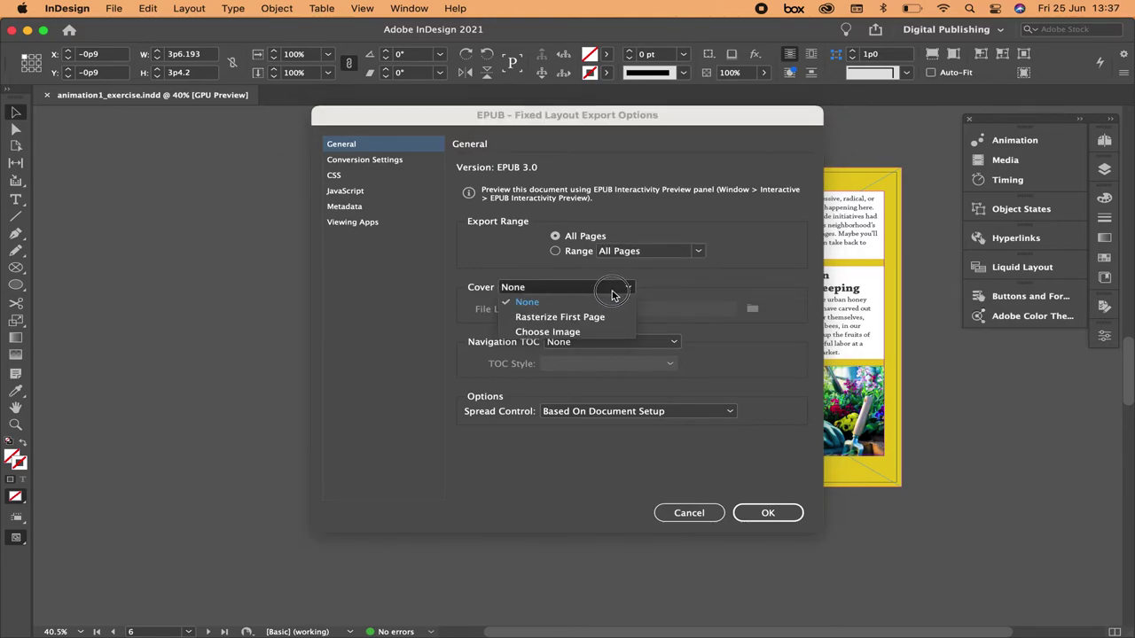
left_click(538, 321)
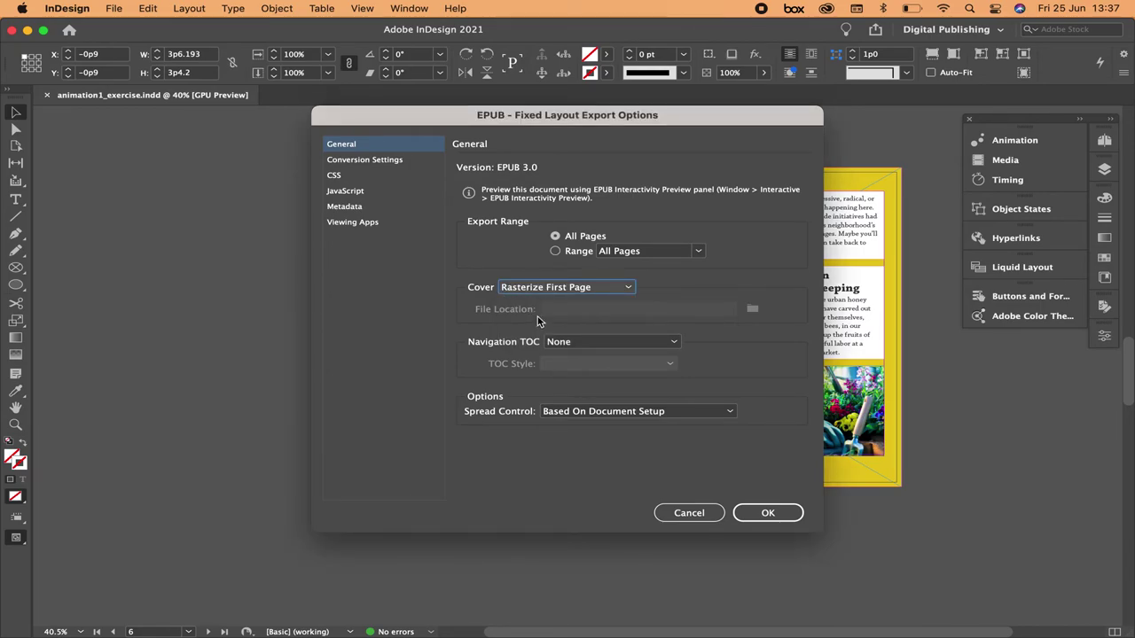
left_click(578, 343)
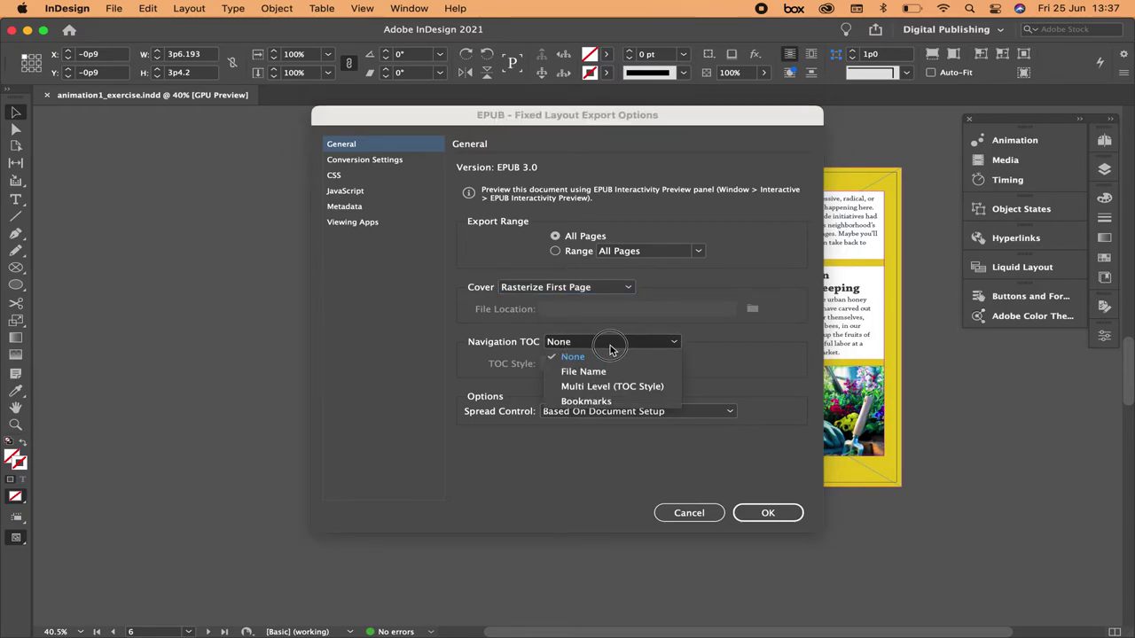
left_click(732, 330)
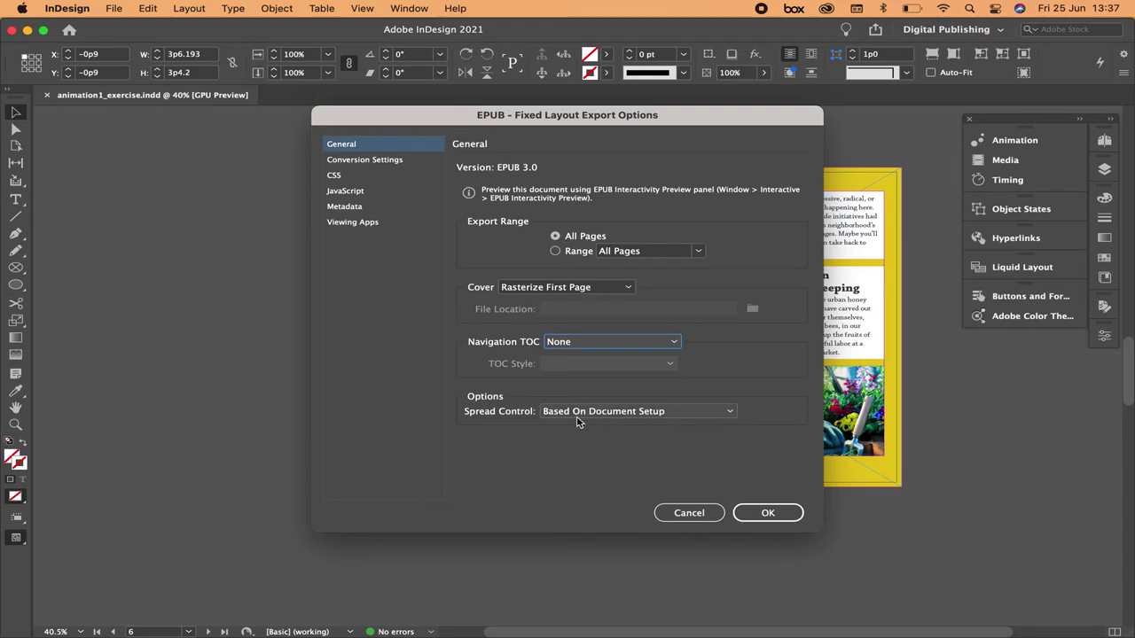
left_click(768, 514)
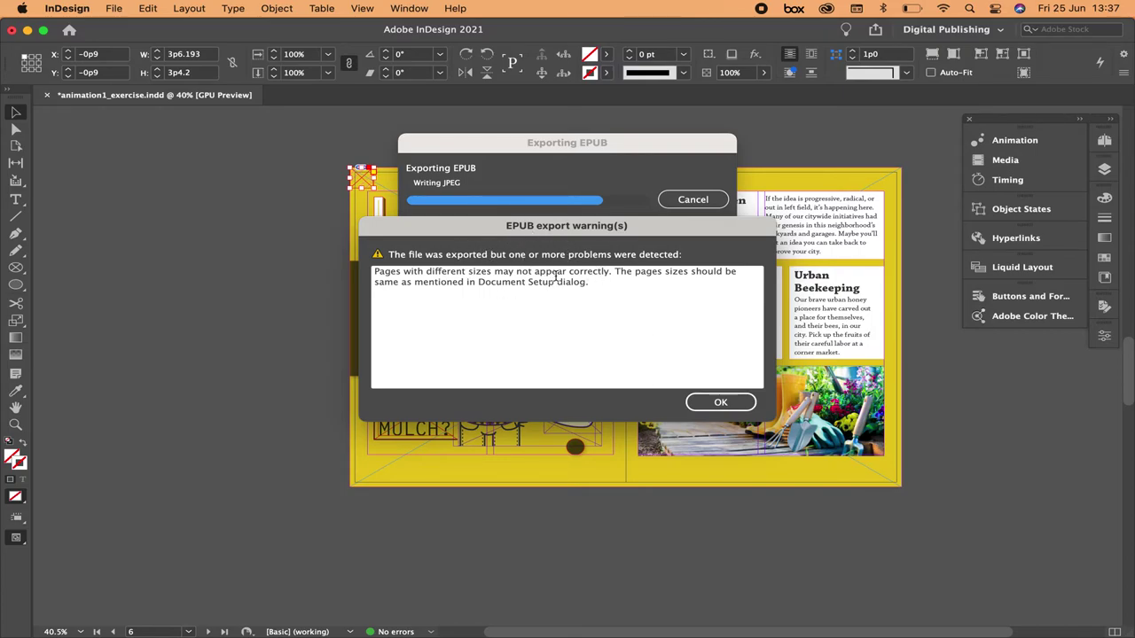
left_click(726, 403)
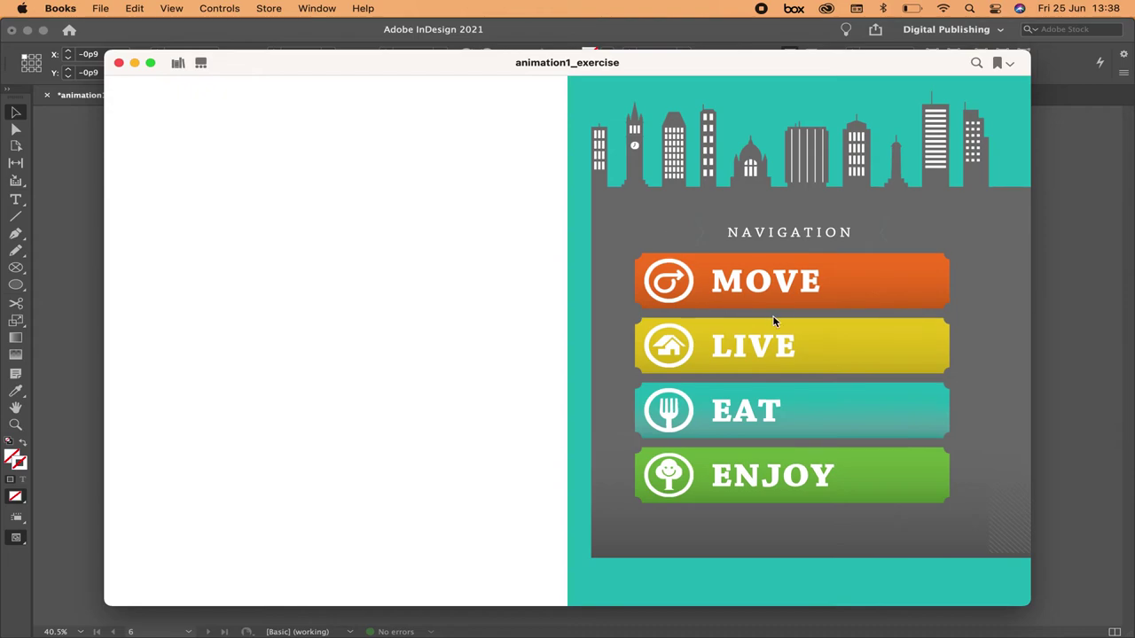
In Books, go to the LIVE page from the navigation, raise the volume, and test the mulch button and the cycling video's play button
left_click(780, 348)
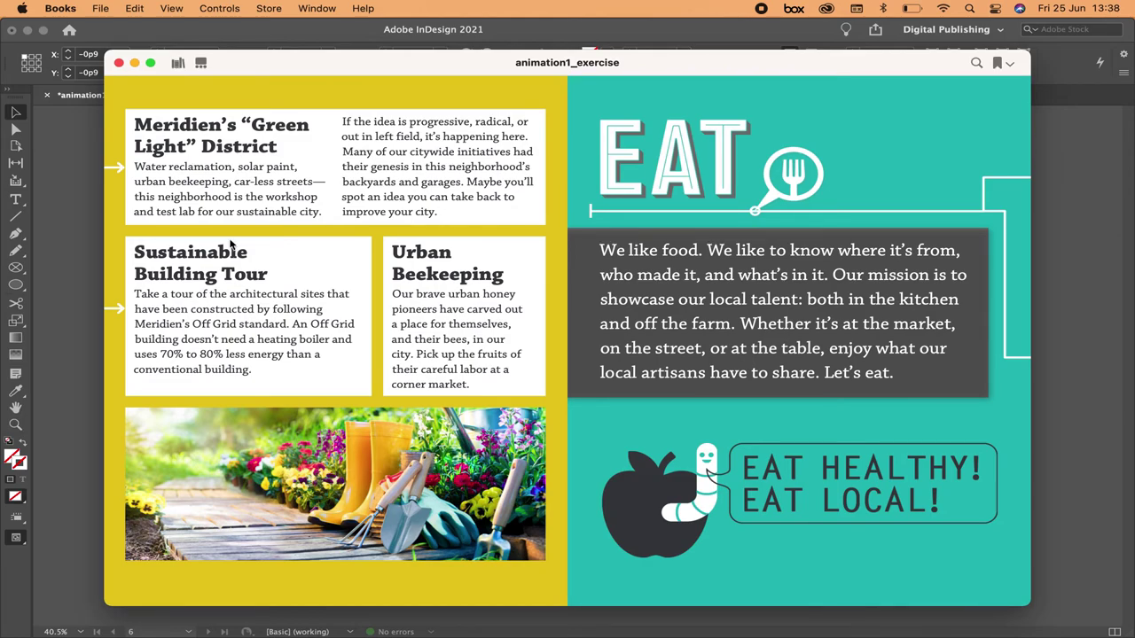
left_click(121, 478)
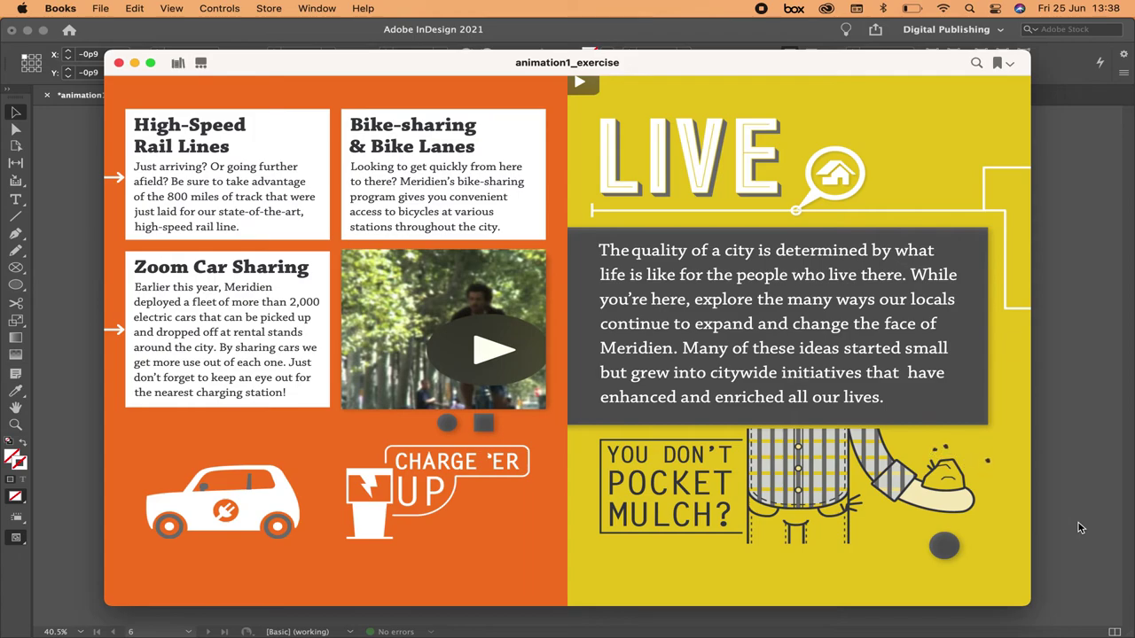
key("XF86AudioRaiseVolume")
key("XF86AudioRaiseVolume")
left_click(946, 548)
left_click(448, 423)
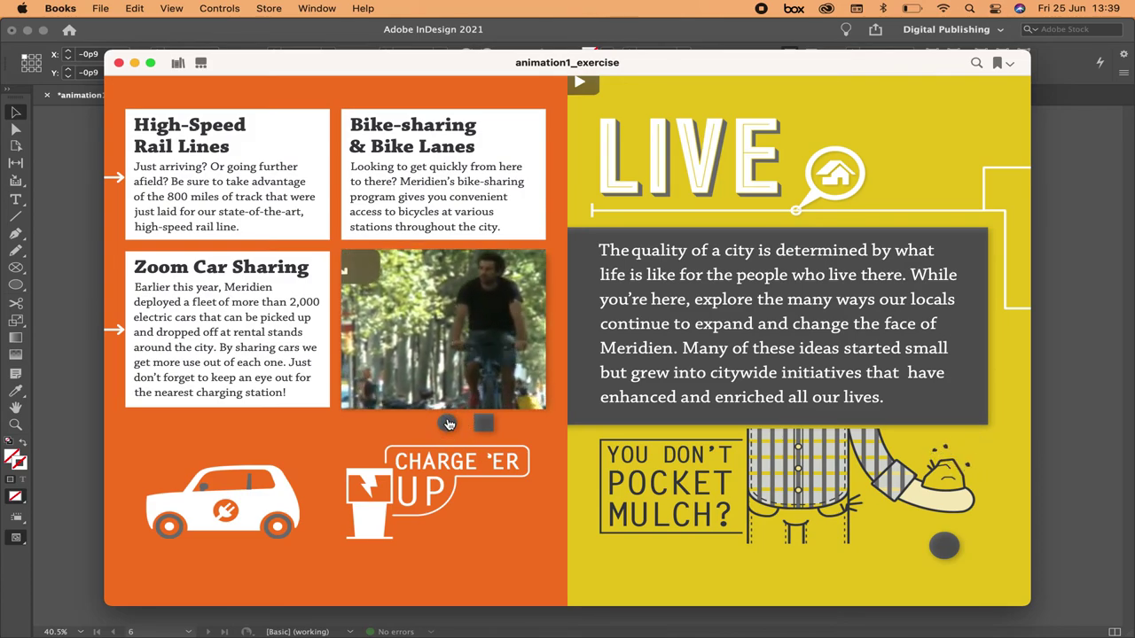